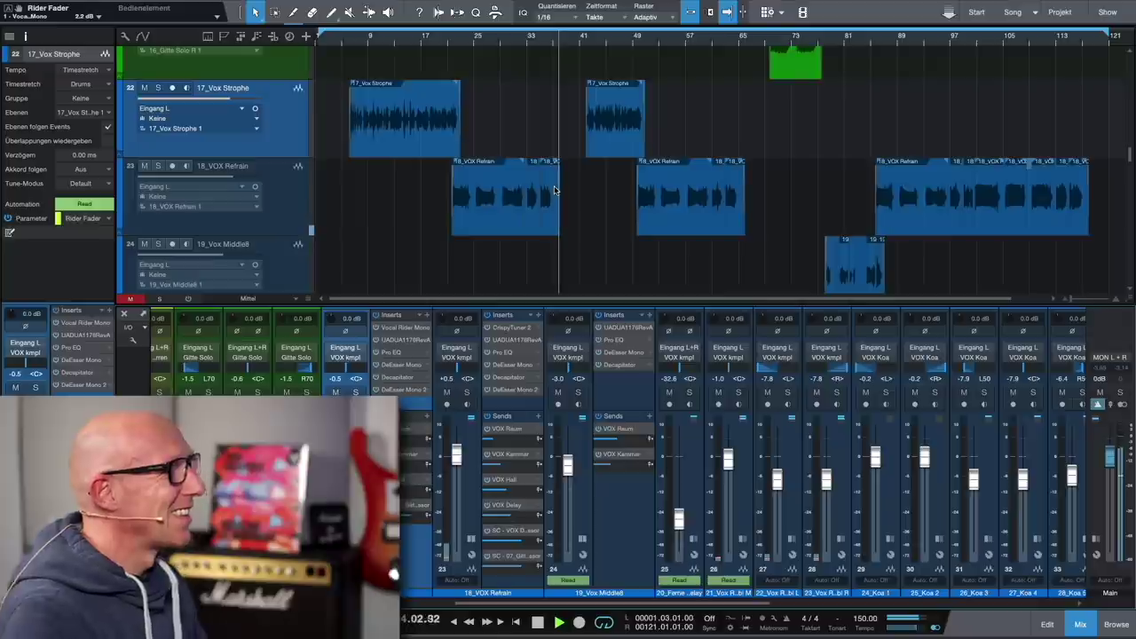
- Stop playback and examine the verse, chorus and middle-eight vocal clips across the arrangement and the 17_Vox Strophe mixer channel
key("space")
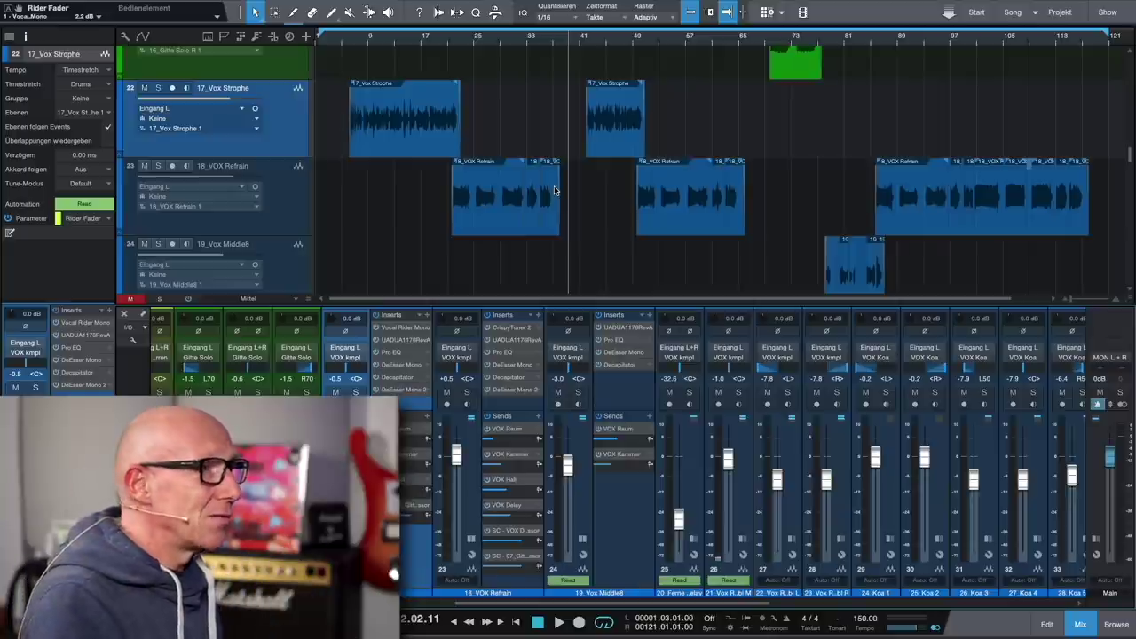
scroll(778, 172, "down", 2)
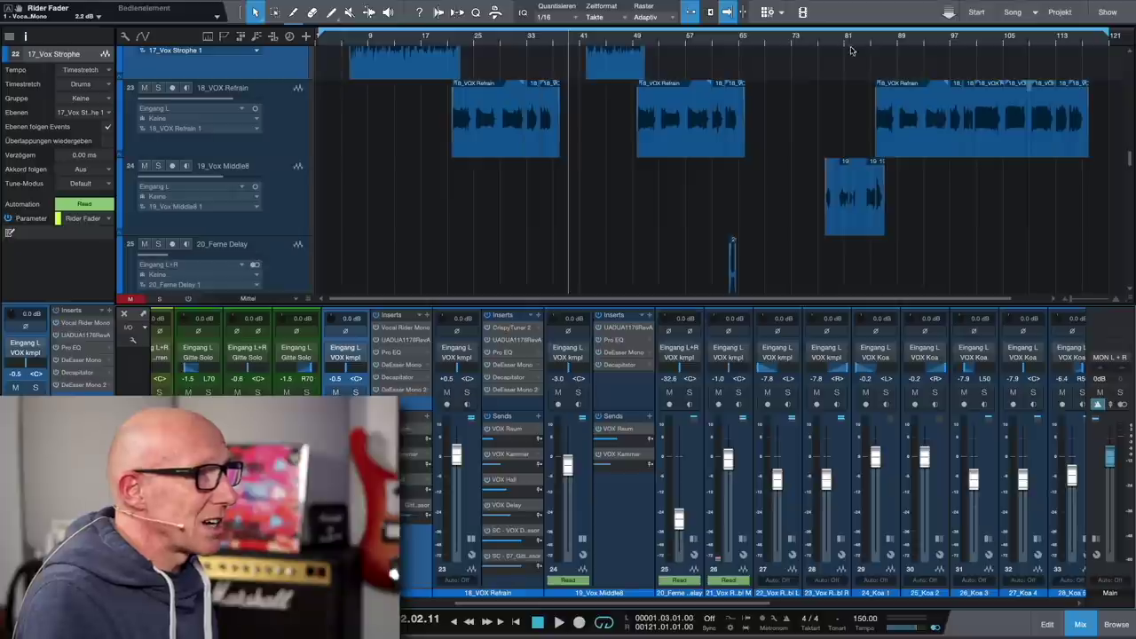
left_click_drag(848, 42, 779, 109)
scroll(772, 111, "right", 3)
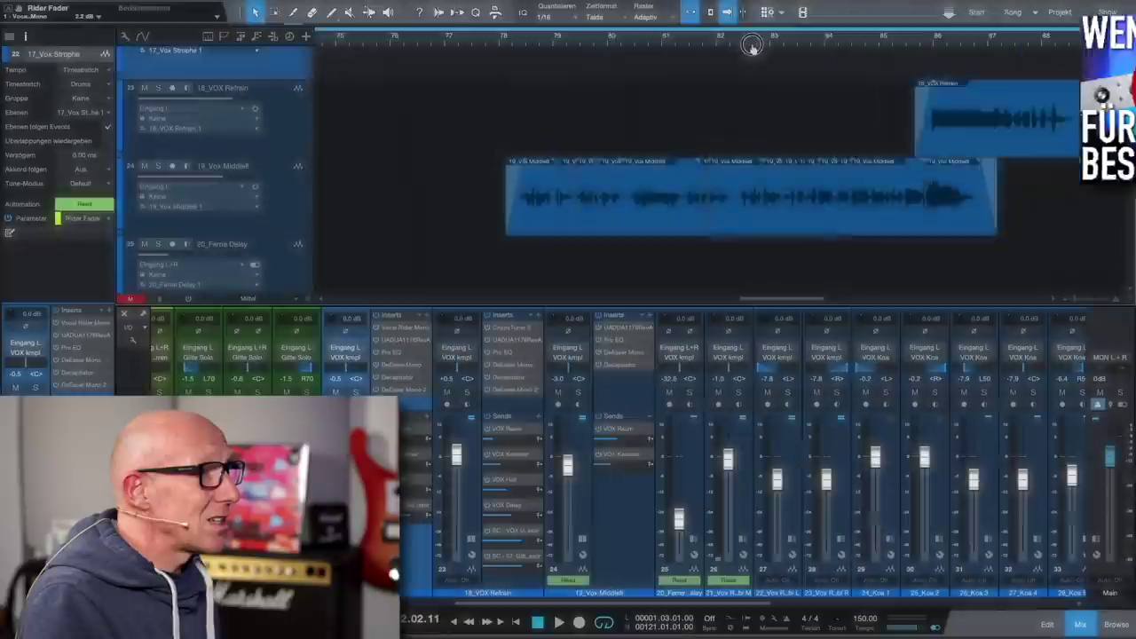
mouse_move(751, 36)
left_mouse_down()
mouse_move(752, 53)
mouse_move(751, 22)
left_mouse_up()
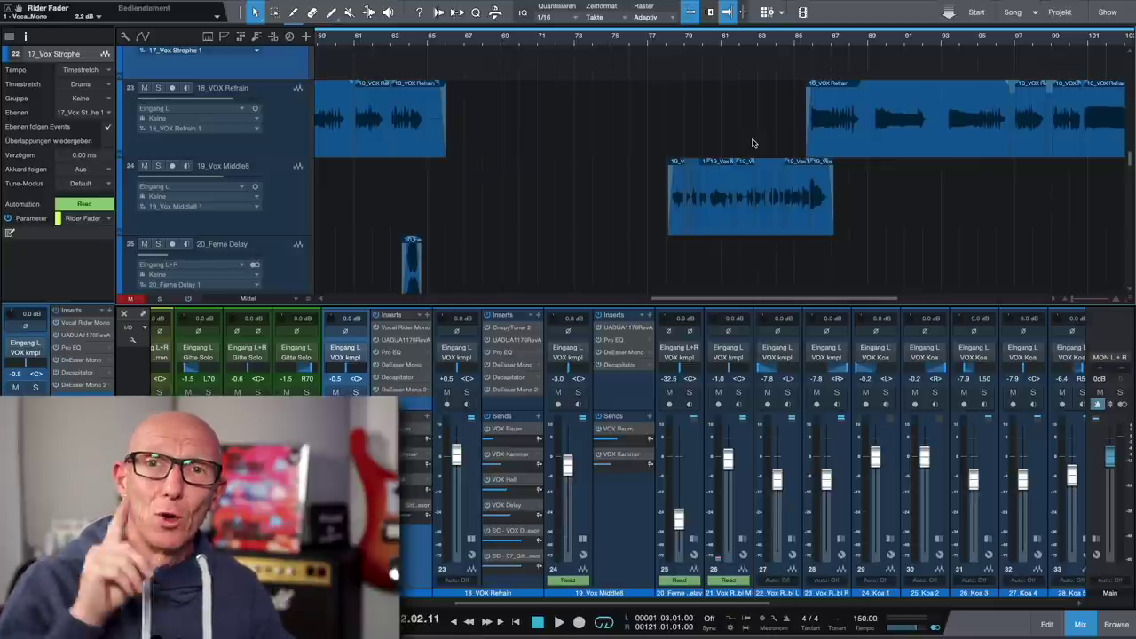
key("Home")
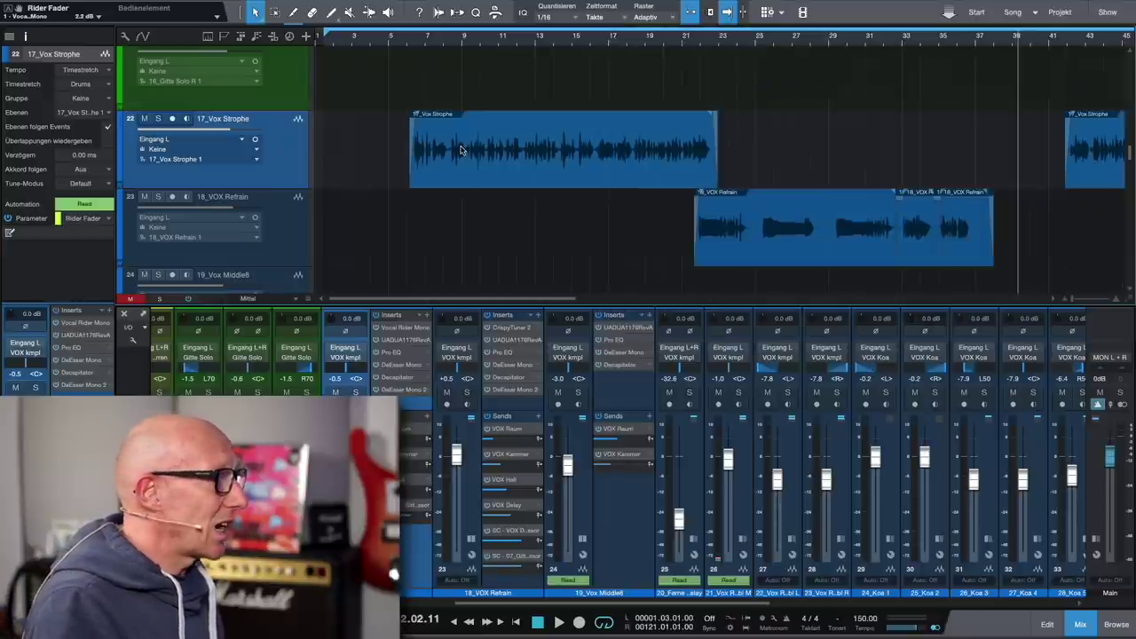
scroll(450, 335, "left", 6)
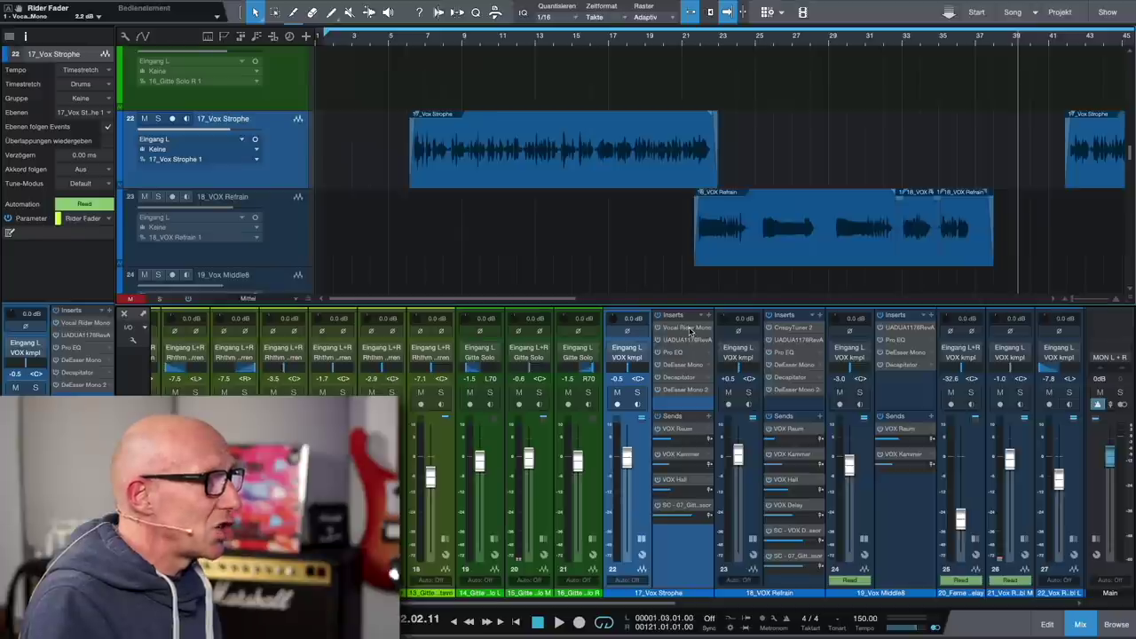
- Open the Vocal Rider insert on 17_Vox Strophe beside the arrangement and display the track's Rider Fader automation curve
left_click(690, 331)
left_click_drag(874, 541, 905, 128)
key("a")
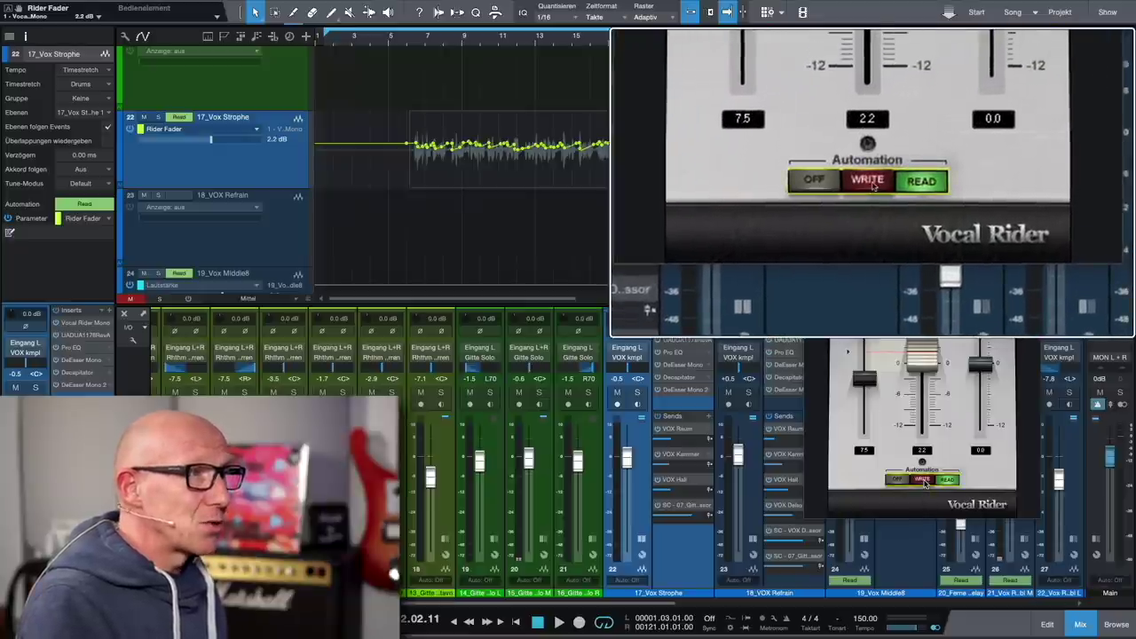
- Set Vocal Rider's own automation to Write, view the host automation modes available for the insert, and close the plug-in
left_click(923, 481)
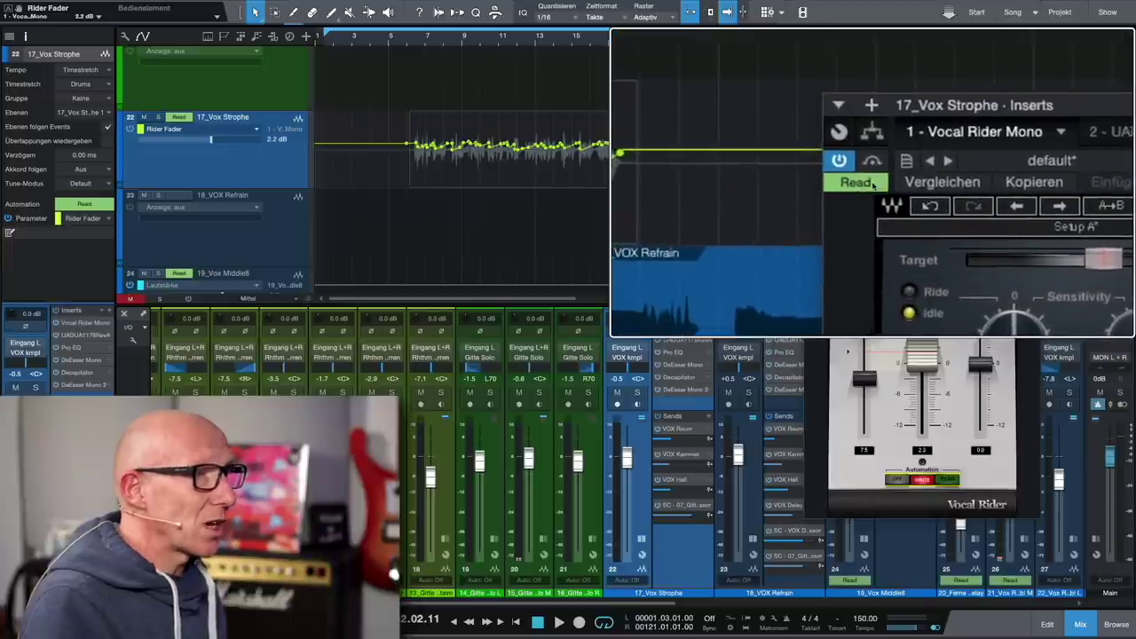
left_click(874, 183)
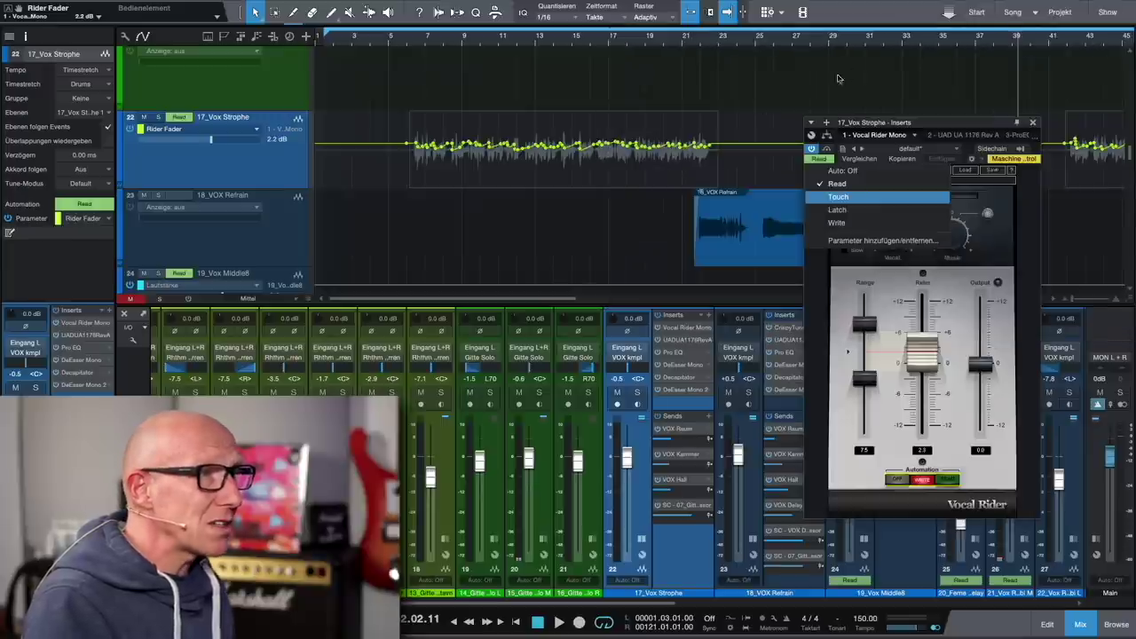
left_click(969, 122)
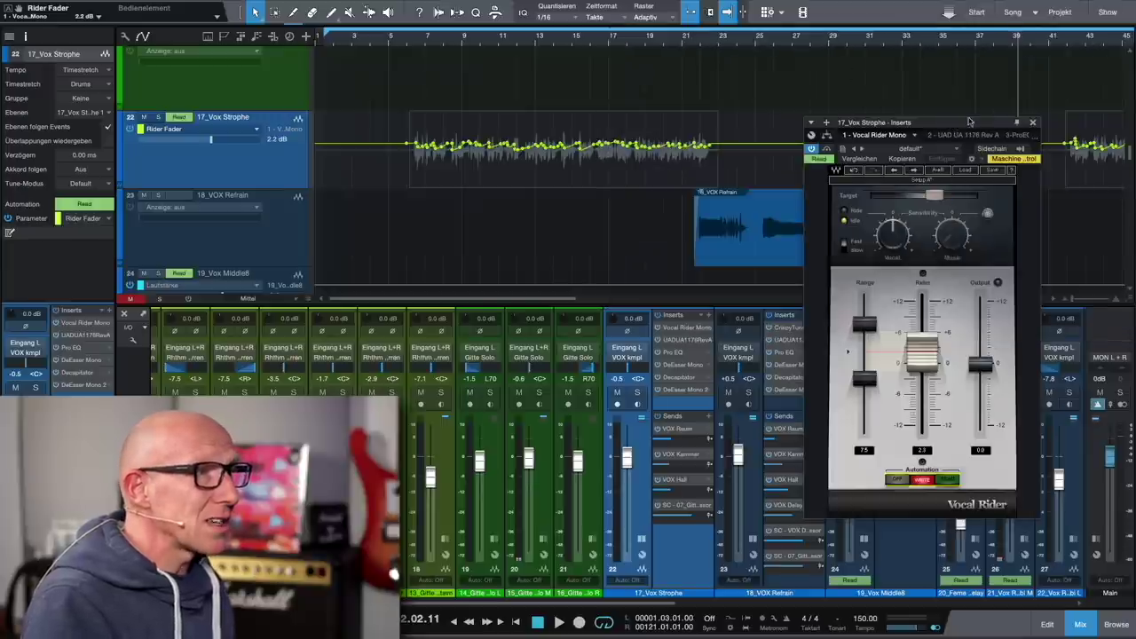
left_click(1033, 122)
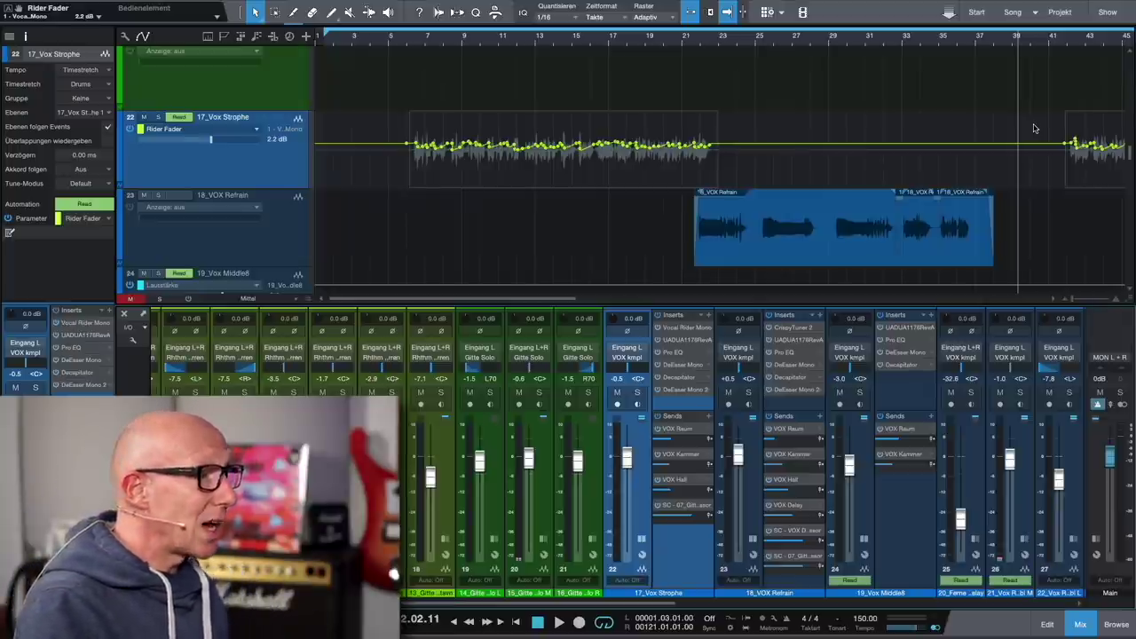
- Open the UA 1176 Rev A on 17_Vox Strophe, set the loop range to bars 6–23, and play it to check gain reduction
left_click(684, 341)
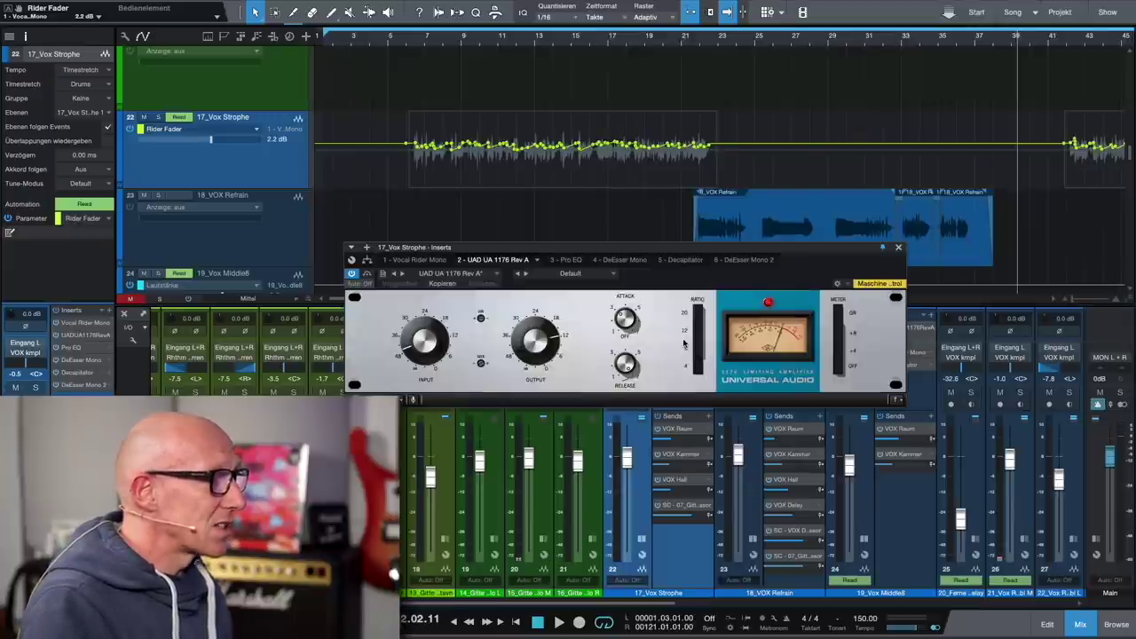
left_click_drag(698, 255, 783, 166)
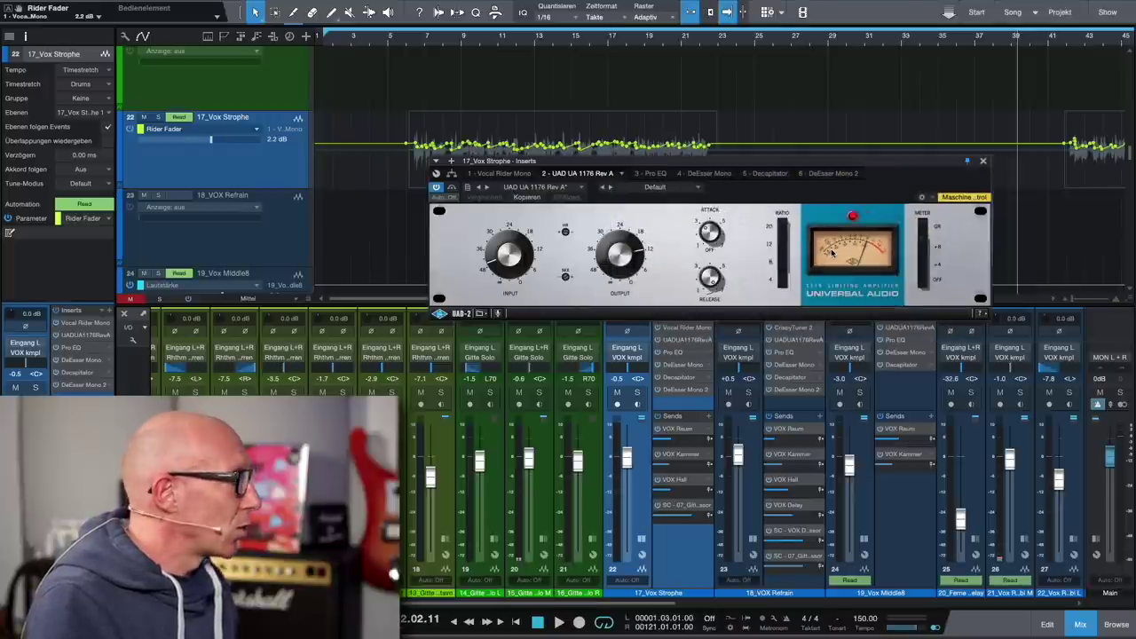
left_click_drag(413, 34, 722, 36)
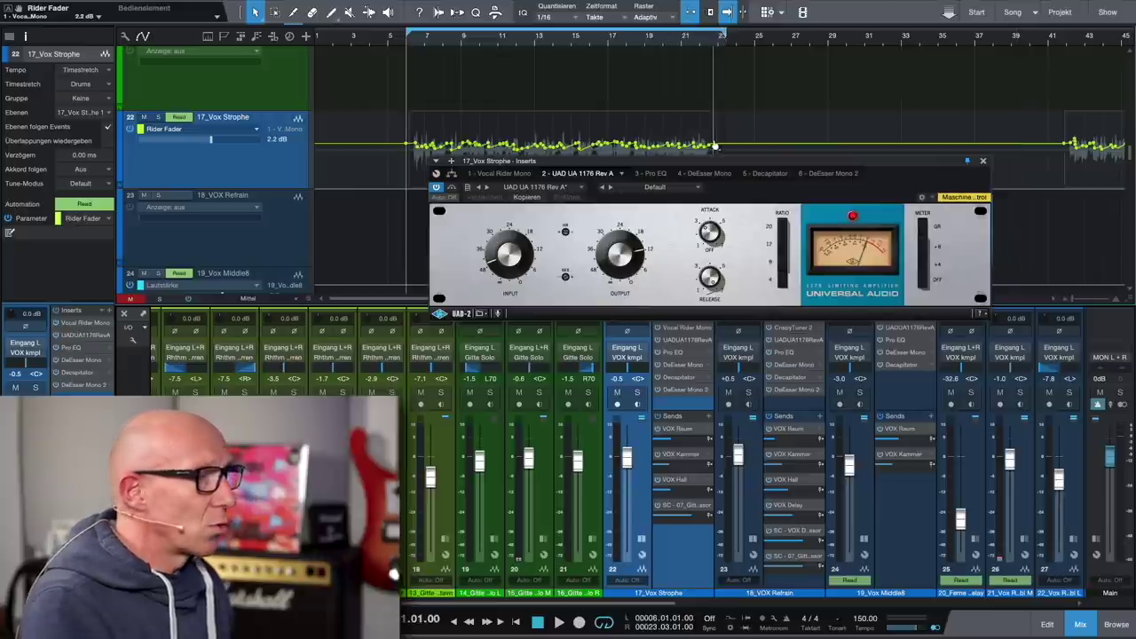
key("space")
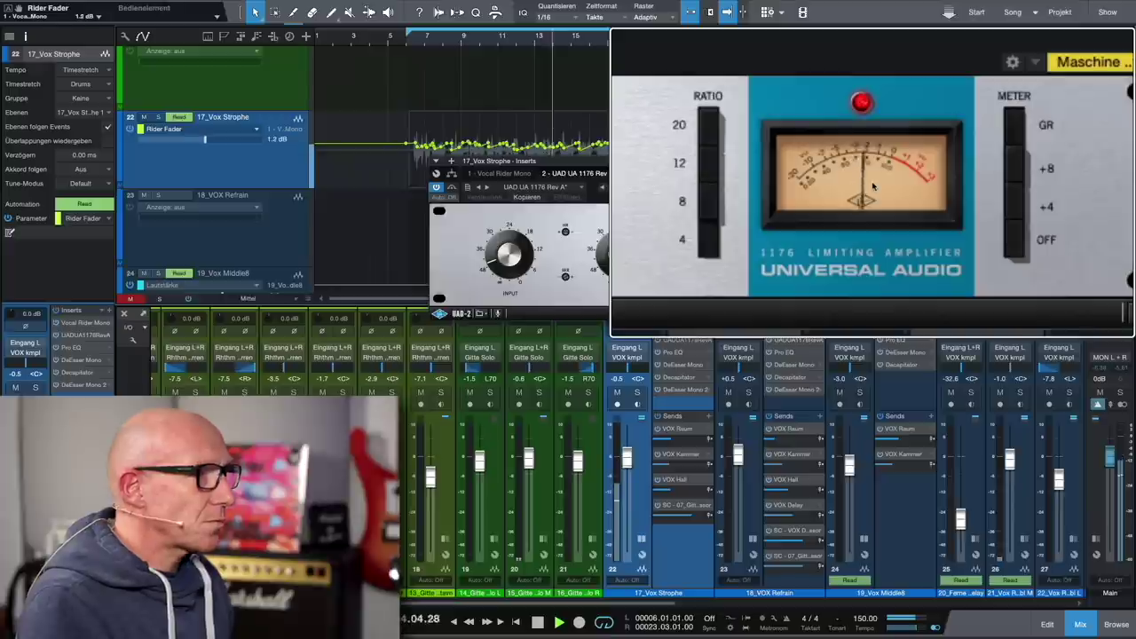
key("space")
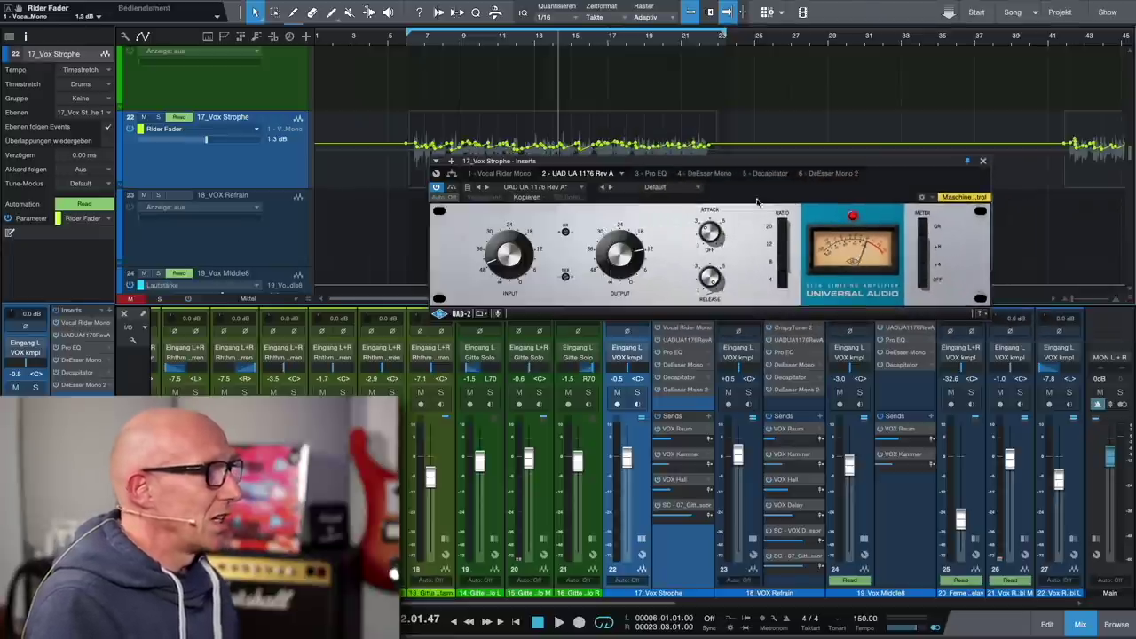
- Switch to the Pro EQ in the 17_Vox Strophe insert chain and solo the track
mouse_move(765, 169)
left_mouse_down()
mouse_move(750, 193)
mouse_move(817, 181)
mouse_move(781, 162)
left_mouse_up()
left_click(627, 197)
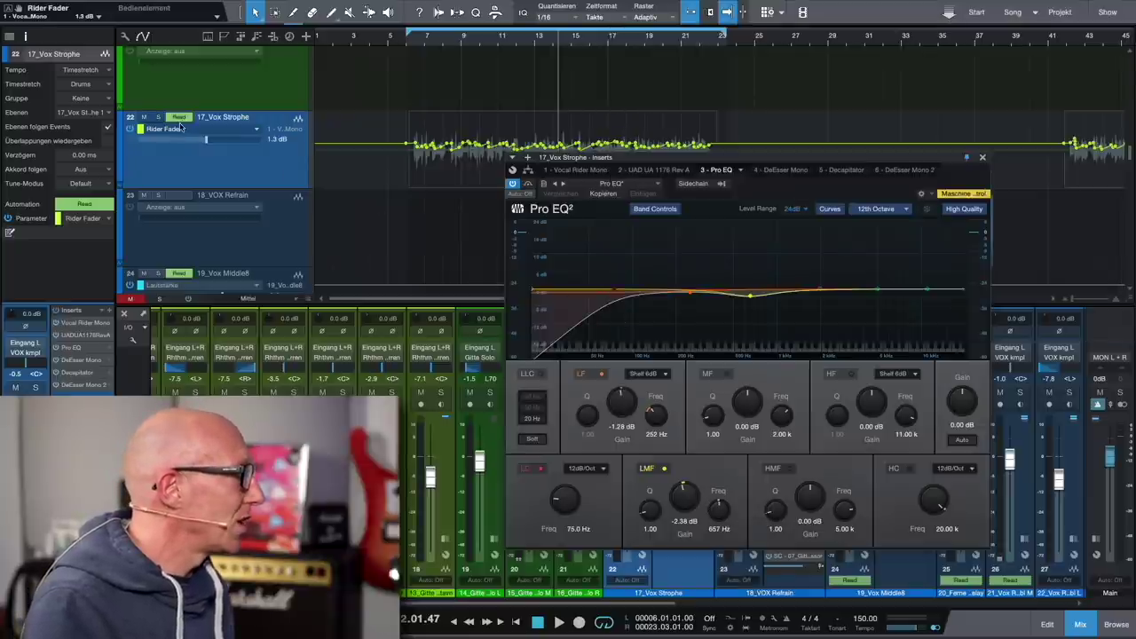
left_click(159, 118)
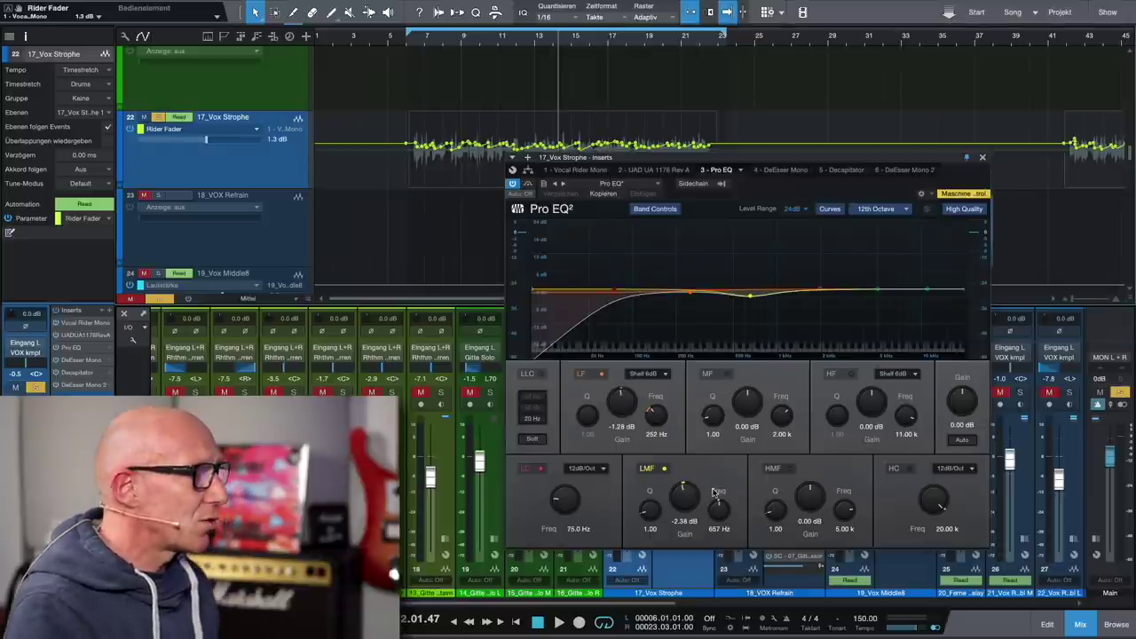
- Play the verse while boosting the EQ's LMF gain to 10.58 dB, and return that gain to -2.40 dB
key("space")
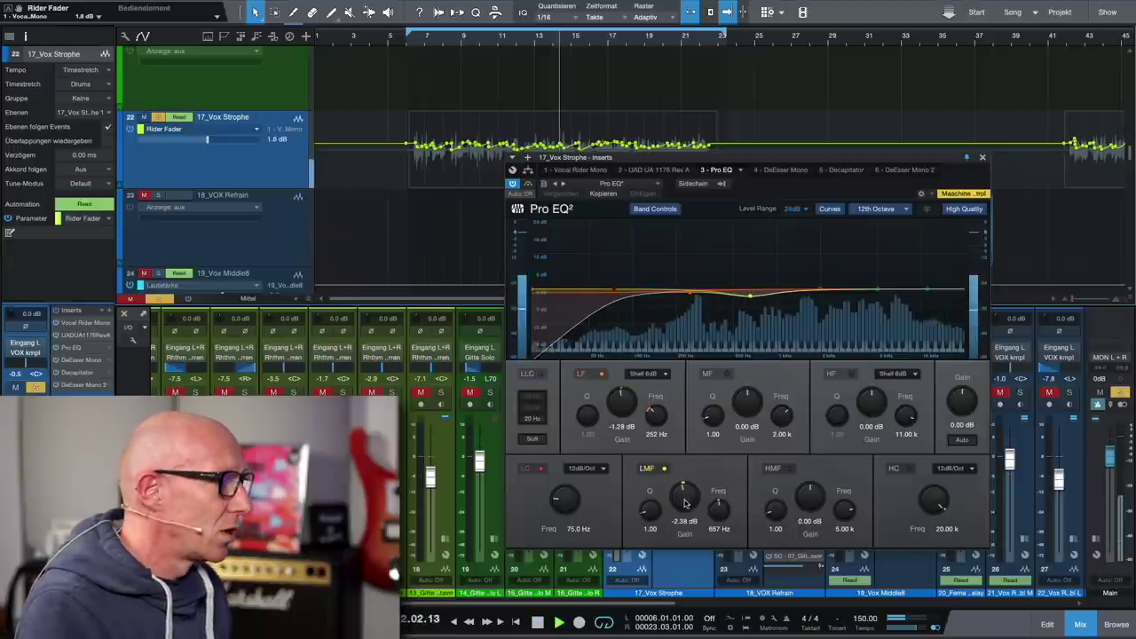
left_click_drag(687, 493, 675, 464)
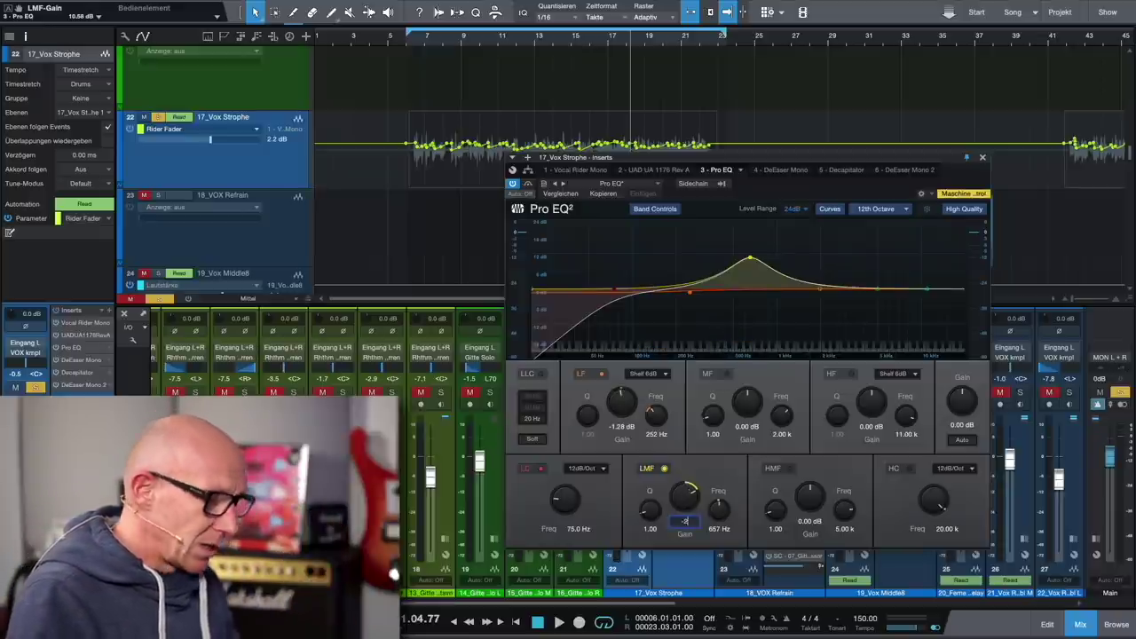
key("Return")
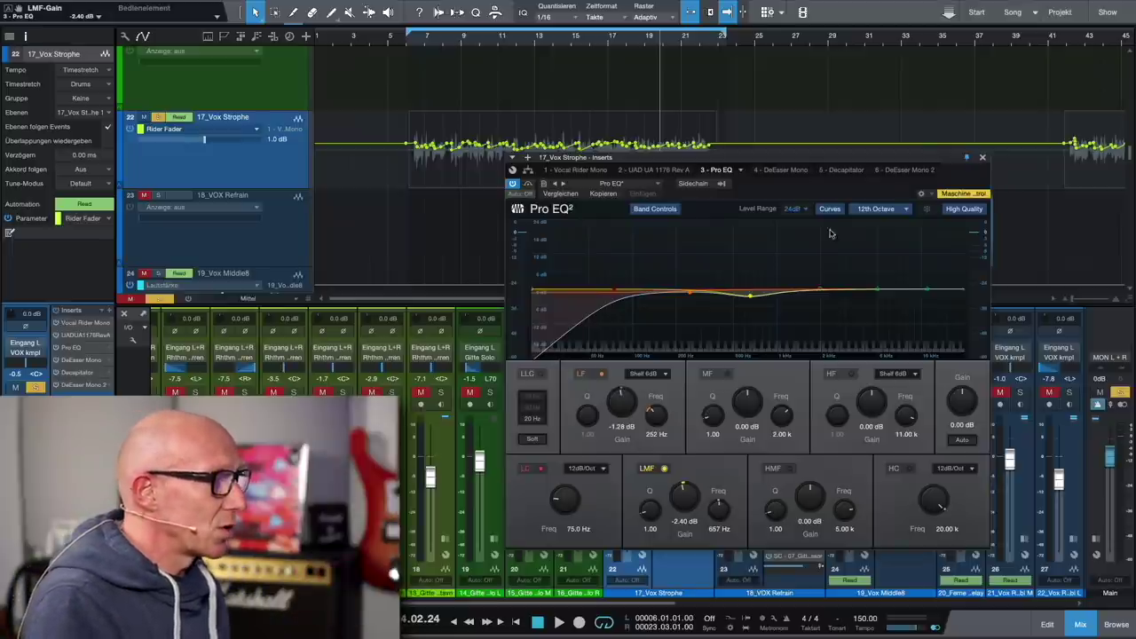
- Compare the verse vocal during playback with the Pro EQ bypassed and with it active
left_click(529, 184)
key("space")
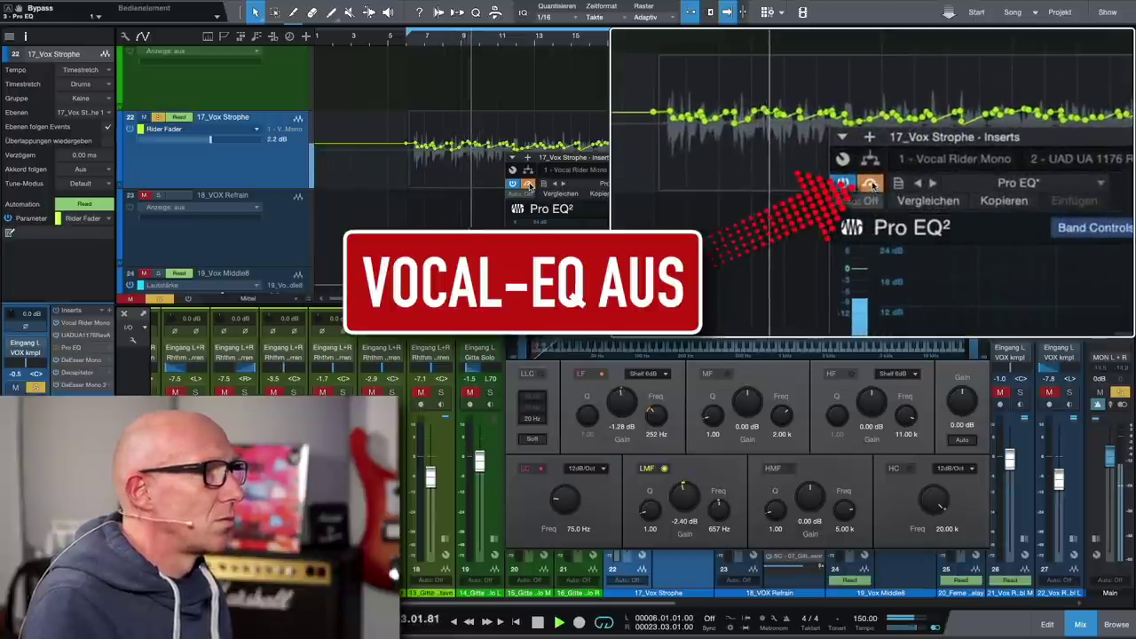
left_click(528, 183)
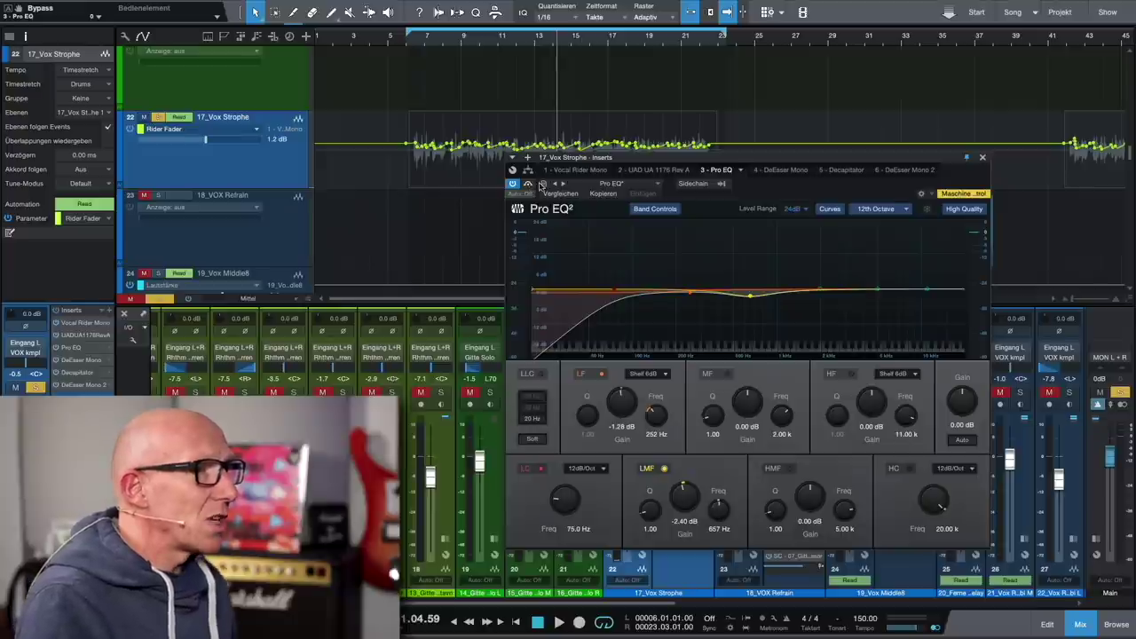
- Show the first DeEsser Mono of the verse vocal and play the passage to examine its threshold and attenuation
left_click(770, 170)
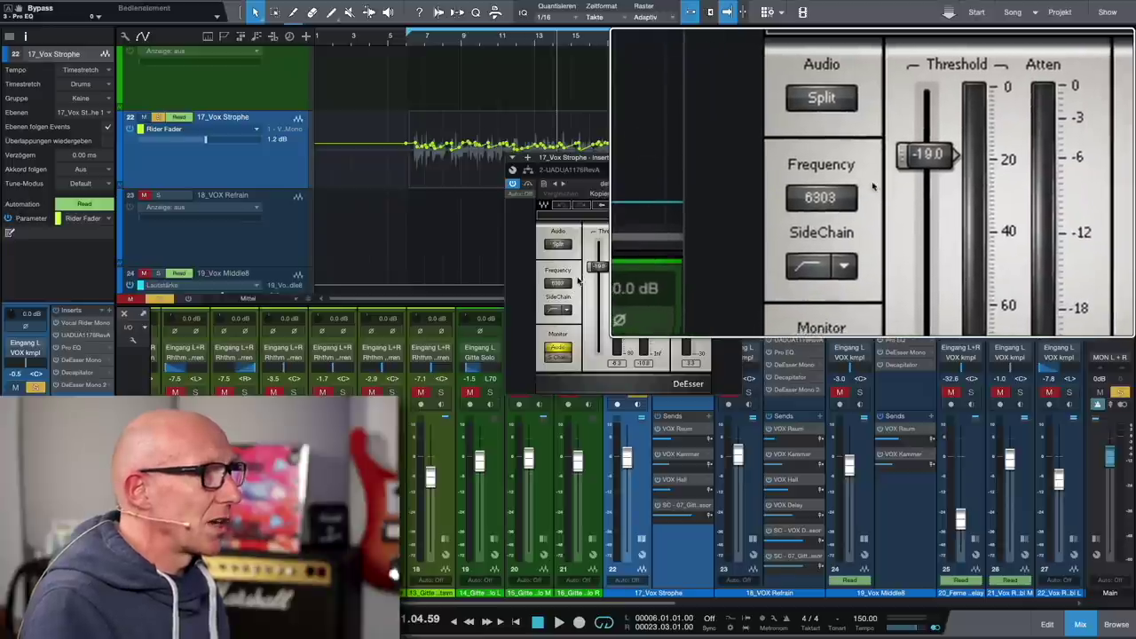
key("space")
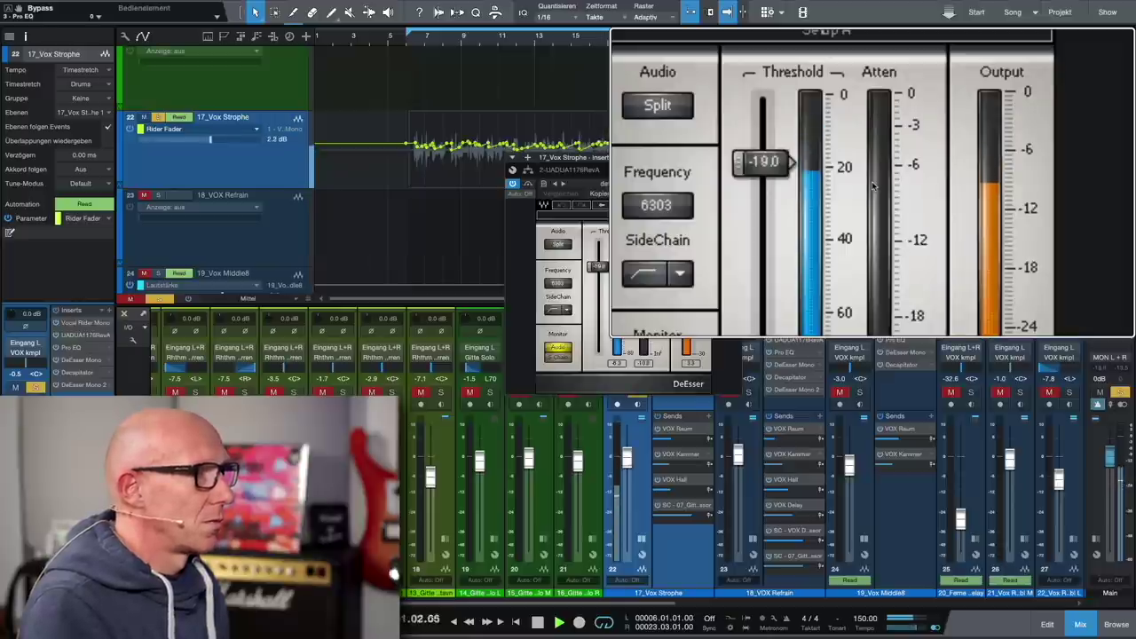
key("space")
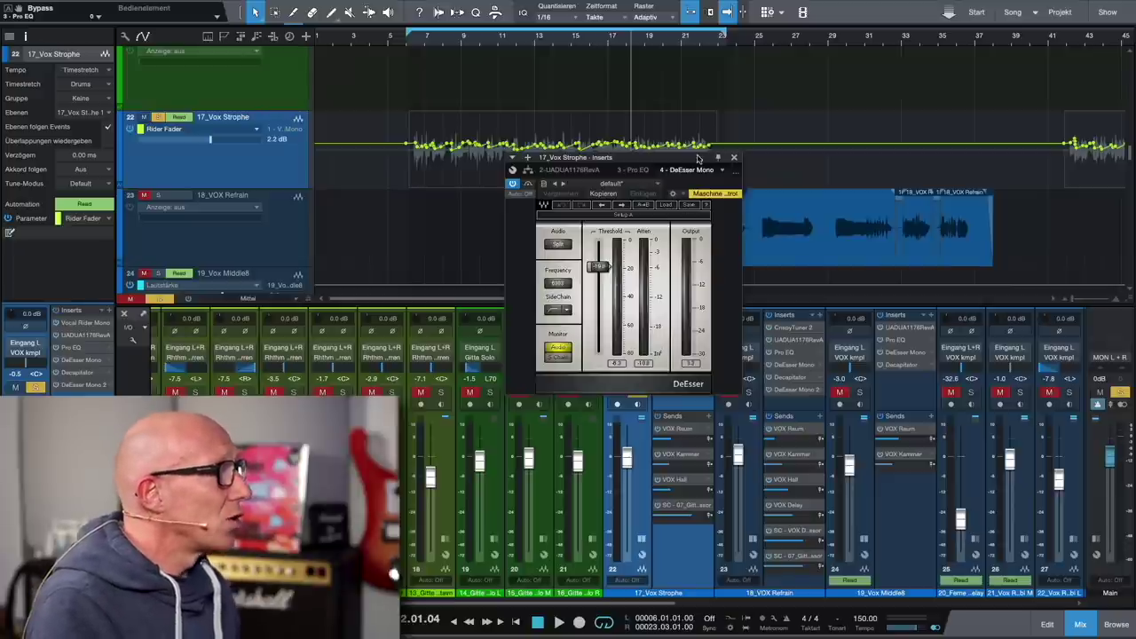
- Open the Decapitator in the verse vocal's chain and compare the sound with it bypassed and active
left_click(737, 171)
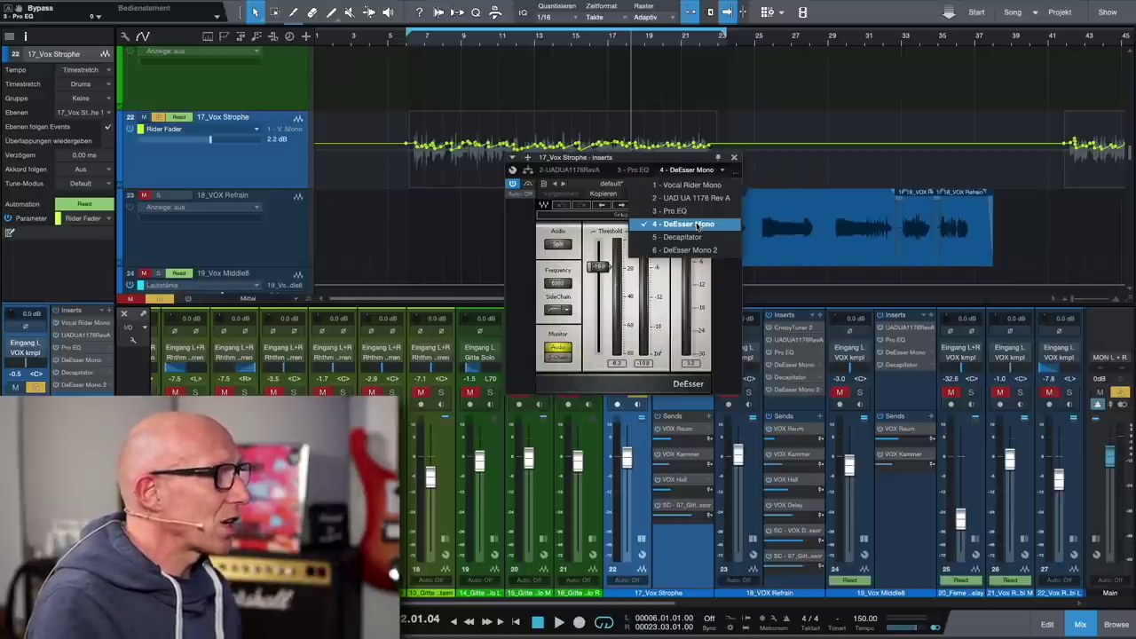
left_click(697, 237)
left_click_drag(780, 162, 754, 108)
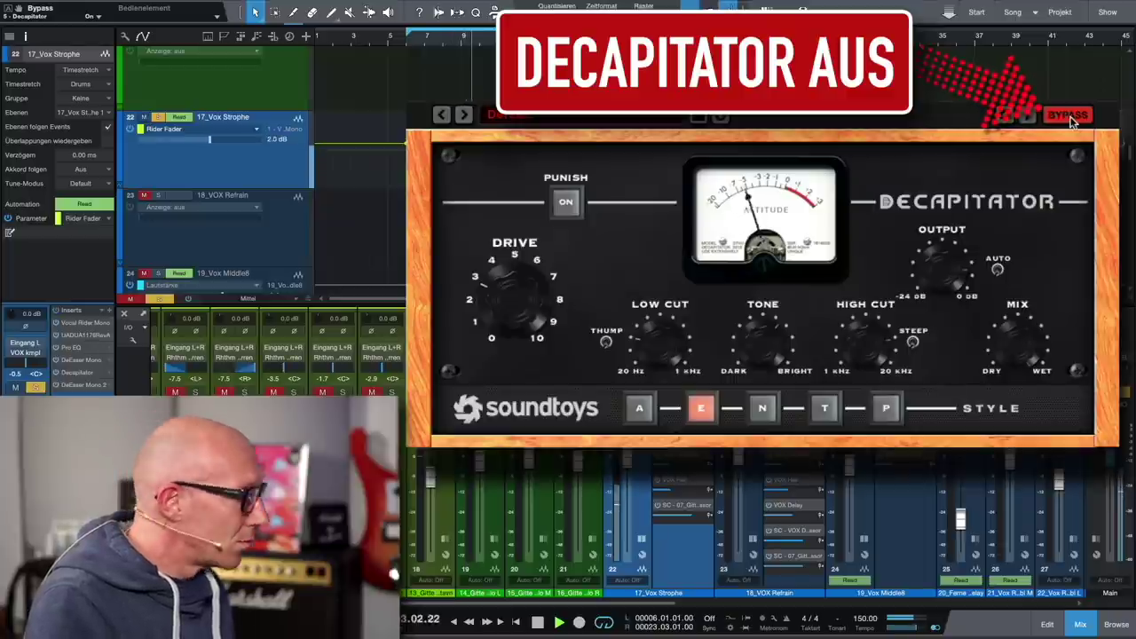
left_click(1069, 117)
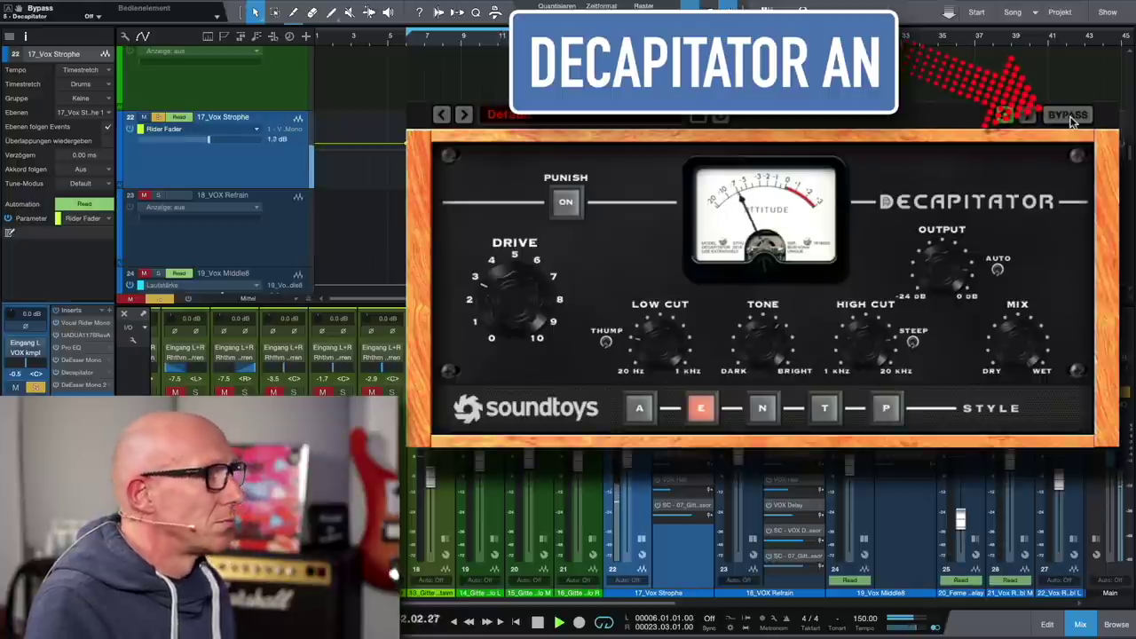
left_click(1070, 116)
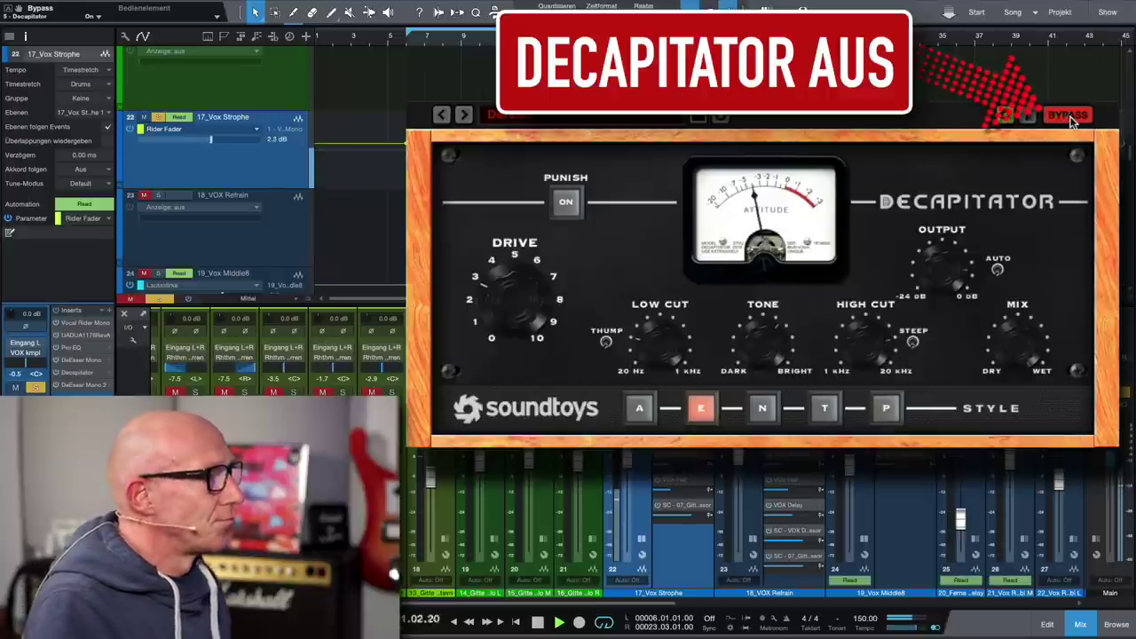
left_click(1071, 122)
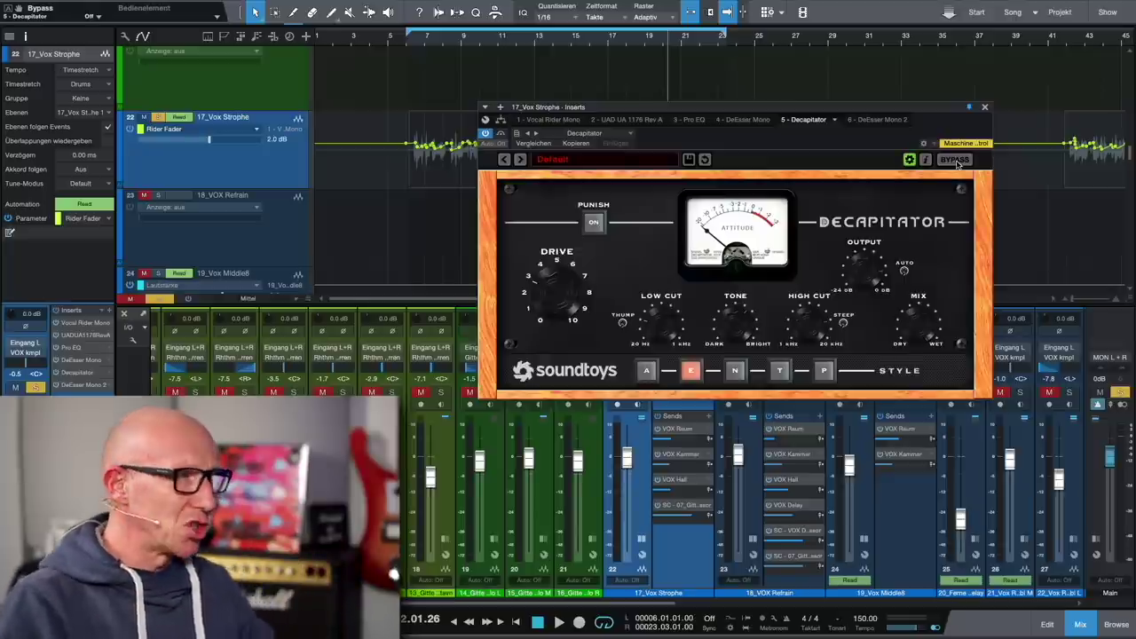
left_click(955, 161)
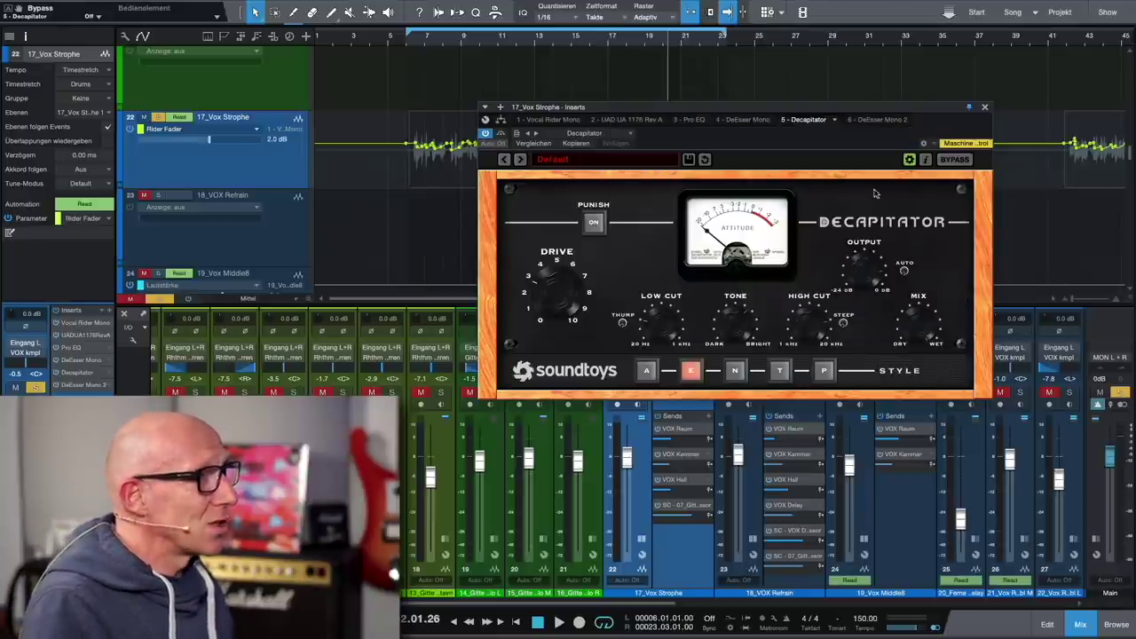
- View the settings of DeEsser Mono 2 on the verse vocal and close the insert window
left_click(878, 119)
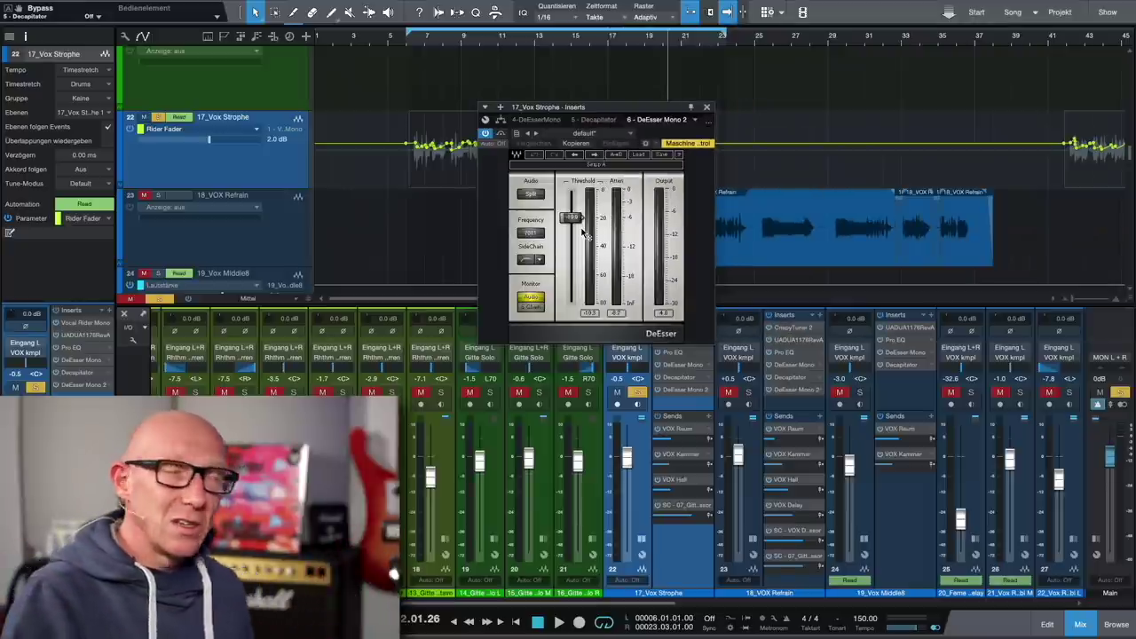
left_click(706, 107)
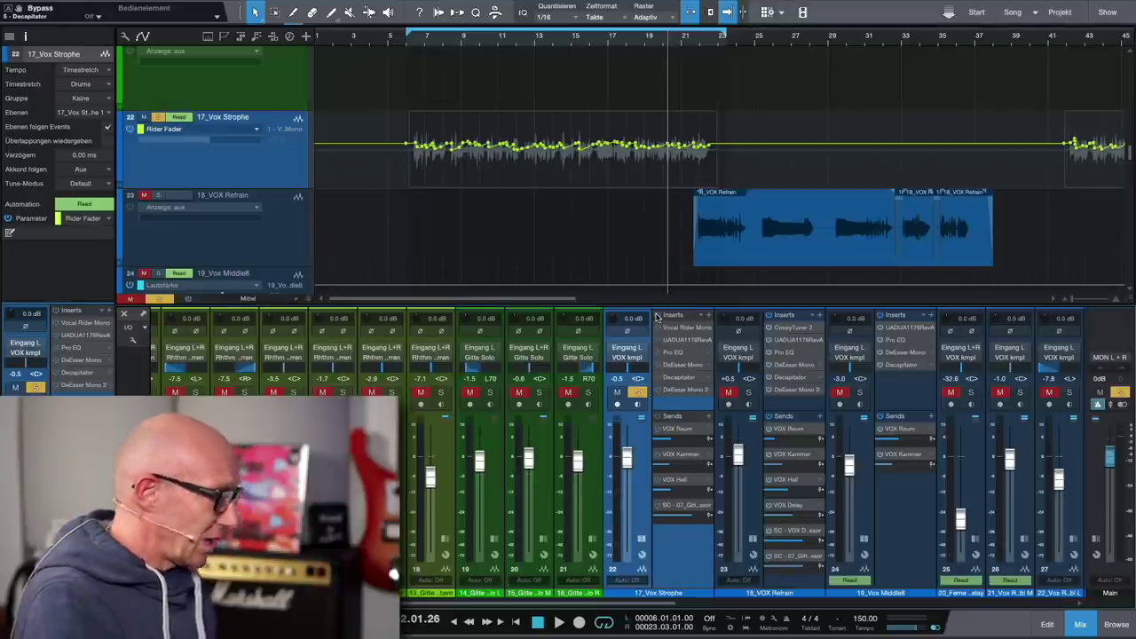
- Play the verse vocal from the beginning and compare its sound with the whole insert chain off and on
key("Home")
key("space")
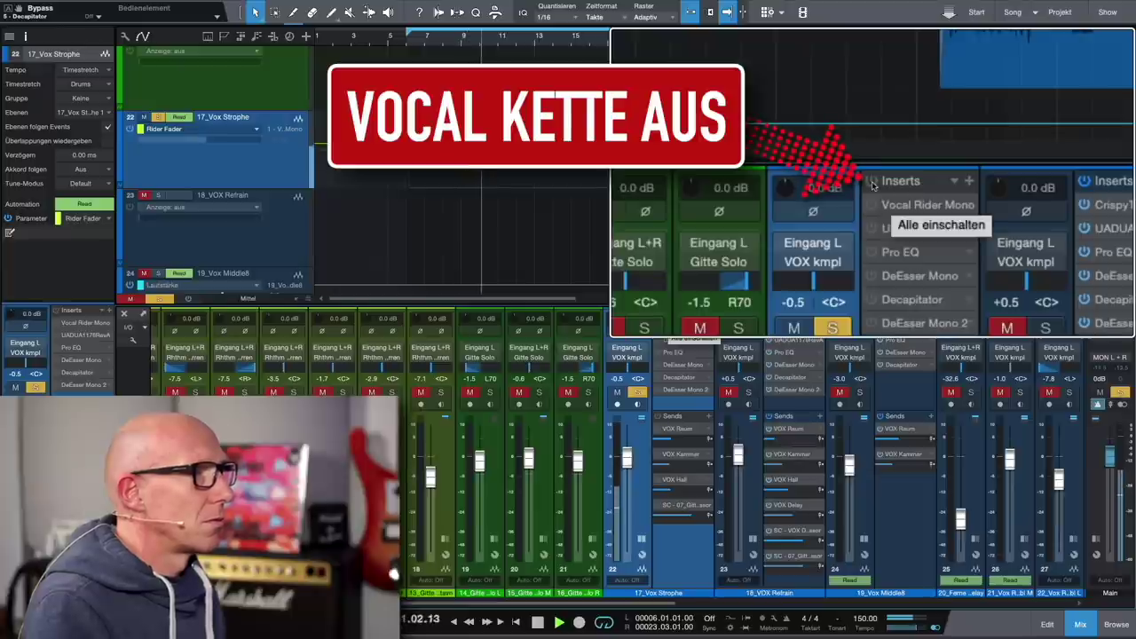
left_click(872, 182)
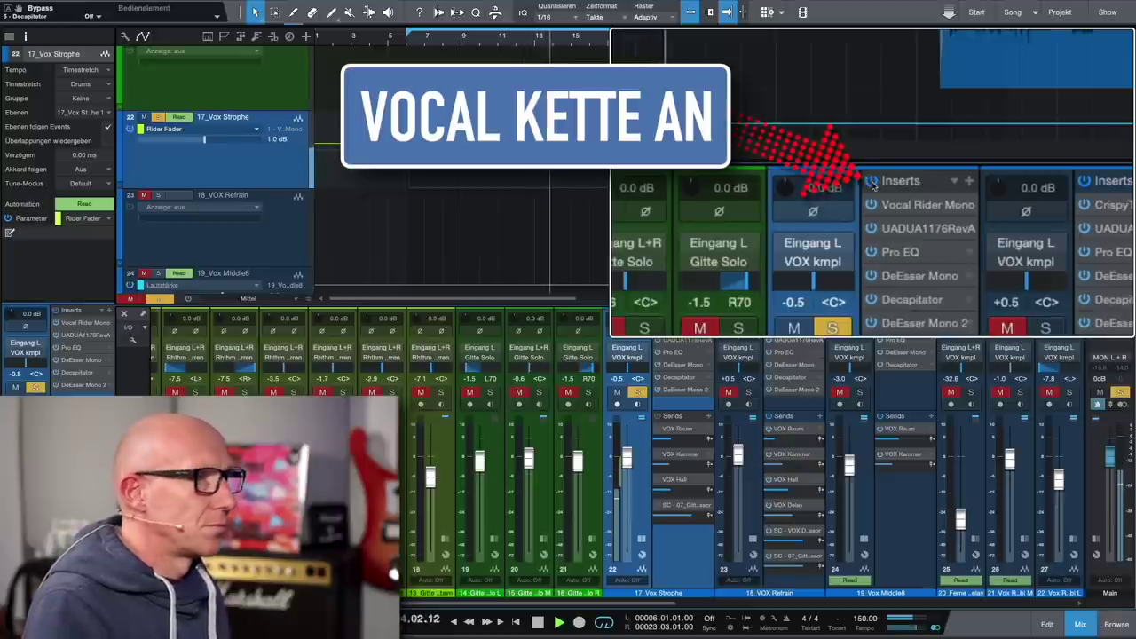
left_click(872, 182)
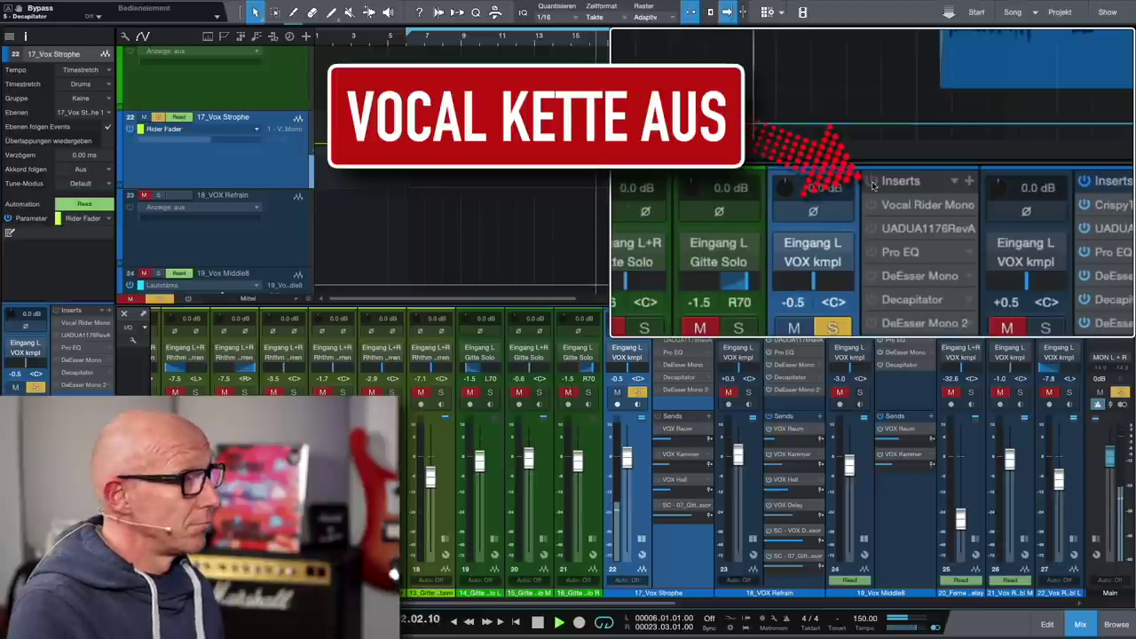
left_click(872, 182)
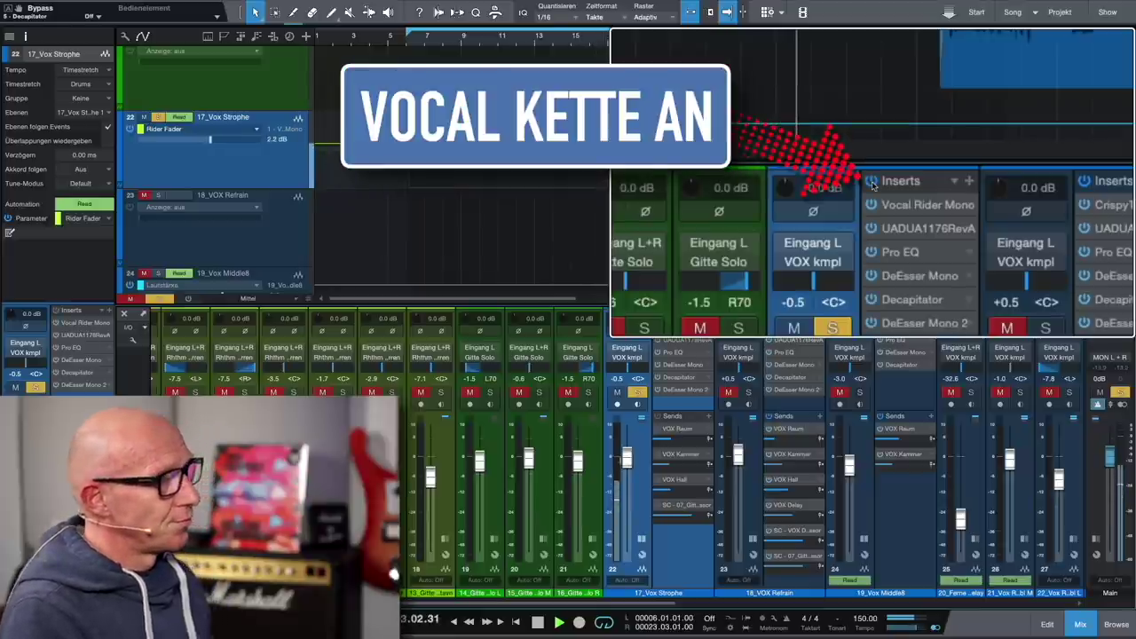
key("space")
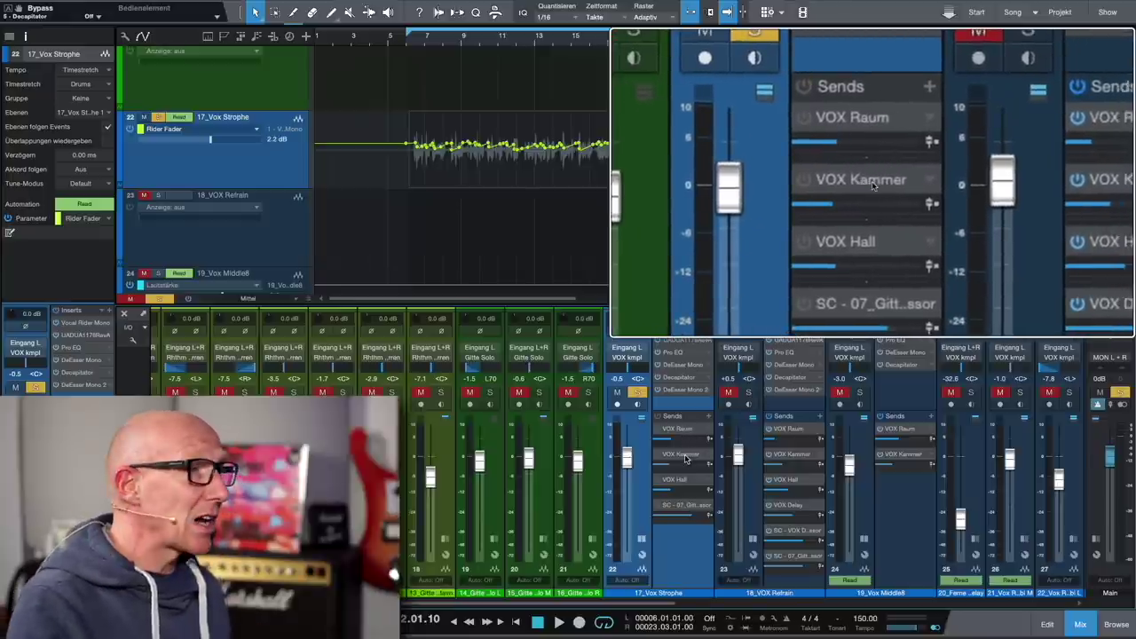
- Activate the VOX Hall send on the verse vocal during playback and compare the sound with all its sends off and on
mouse_move(685, 489)
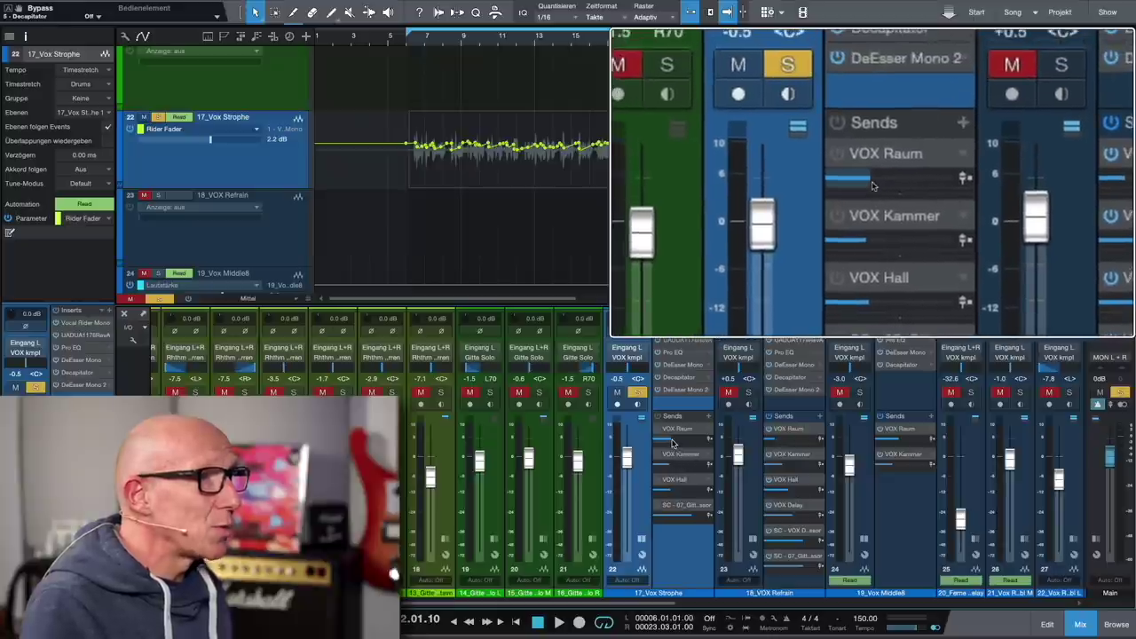
mouse_move(672, 443)
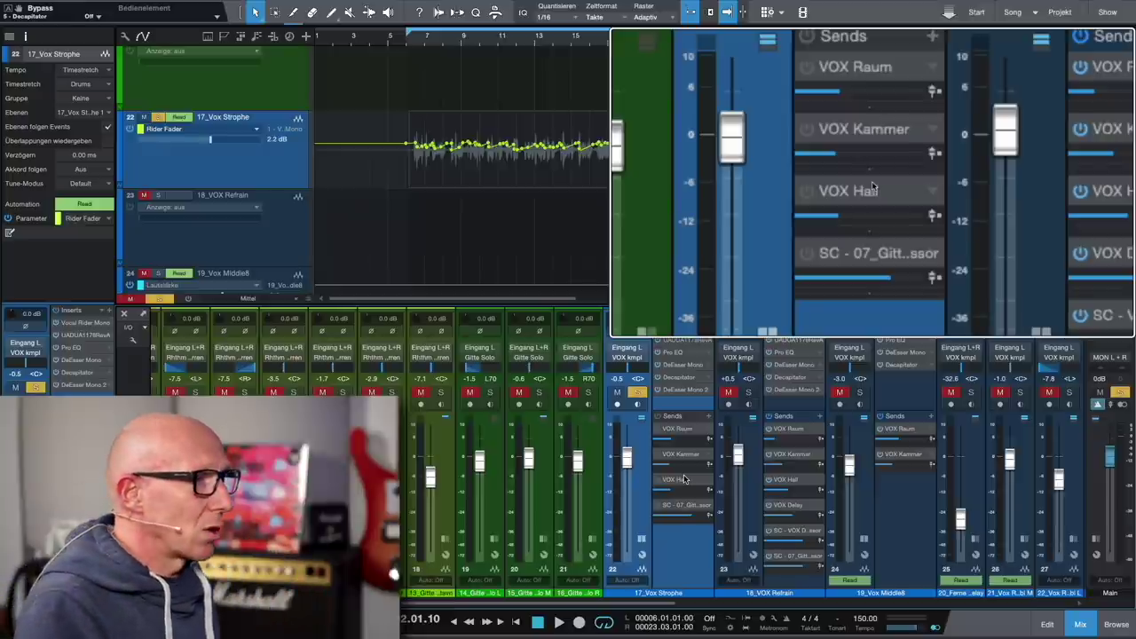
key("Home")
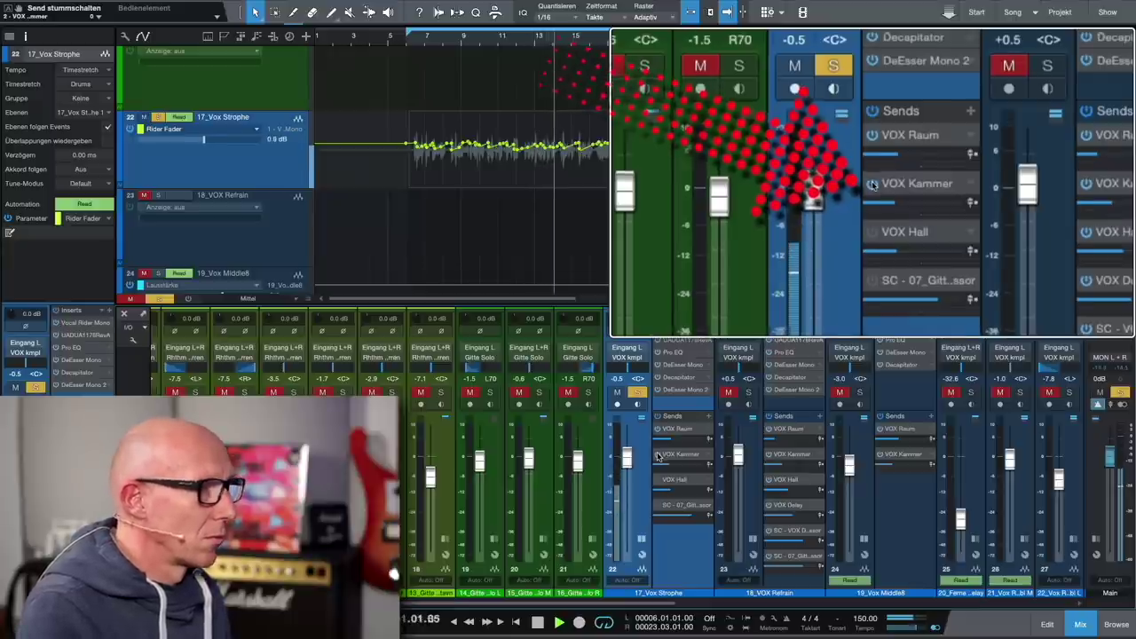
left_click(657, 480)
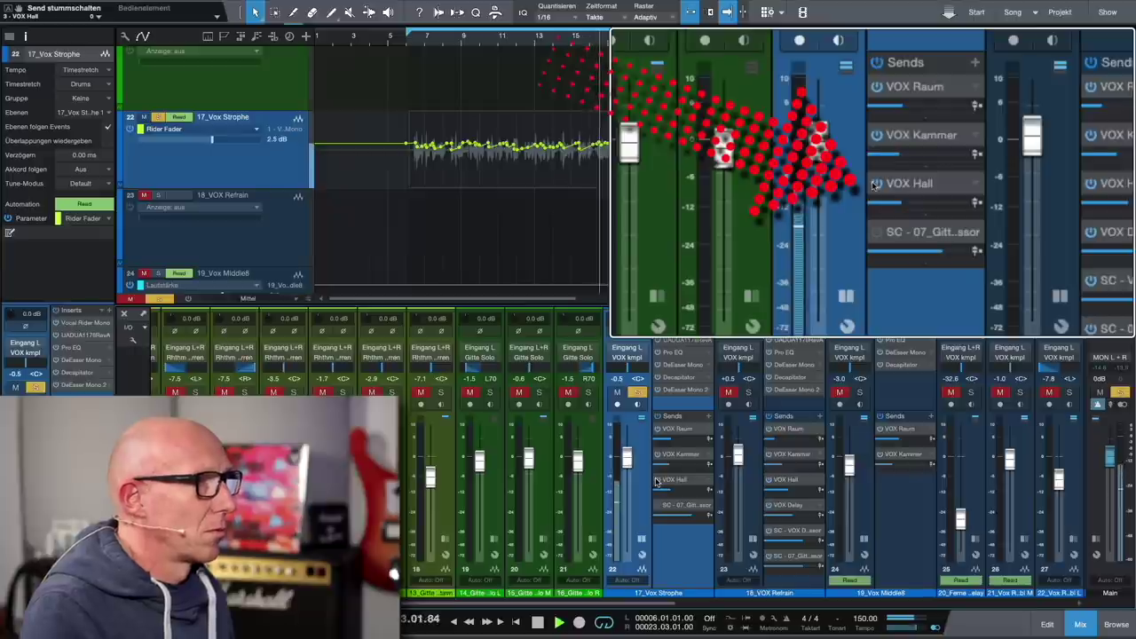
left_click(658, 417)
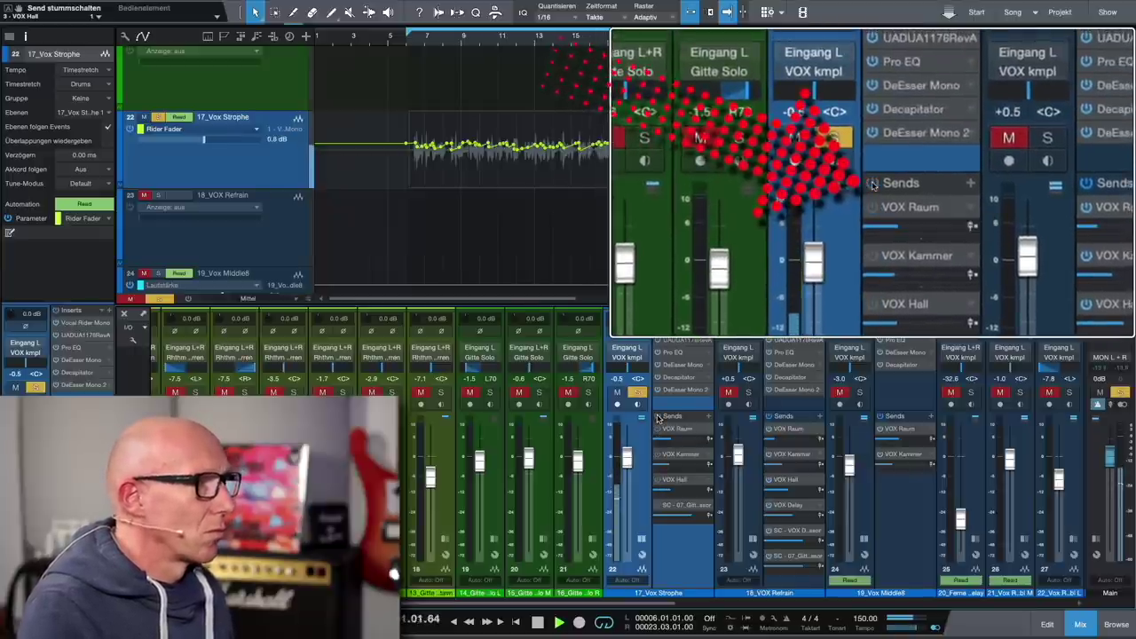
left_click(657, 417)
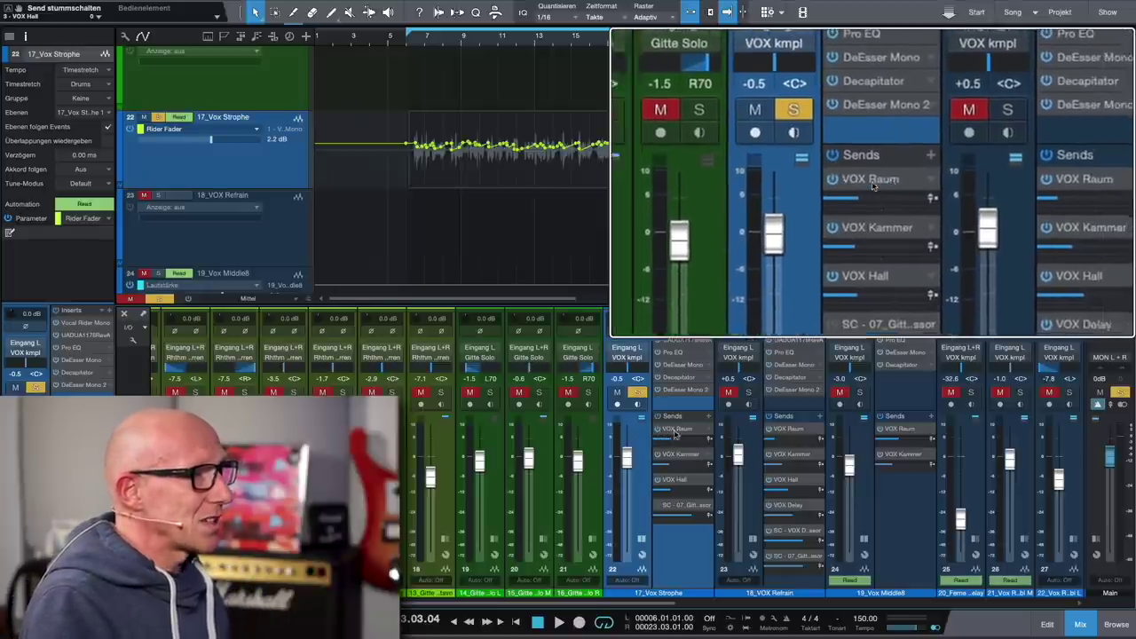
mouse_move(667, 441)
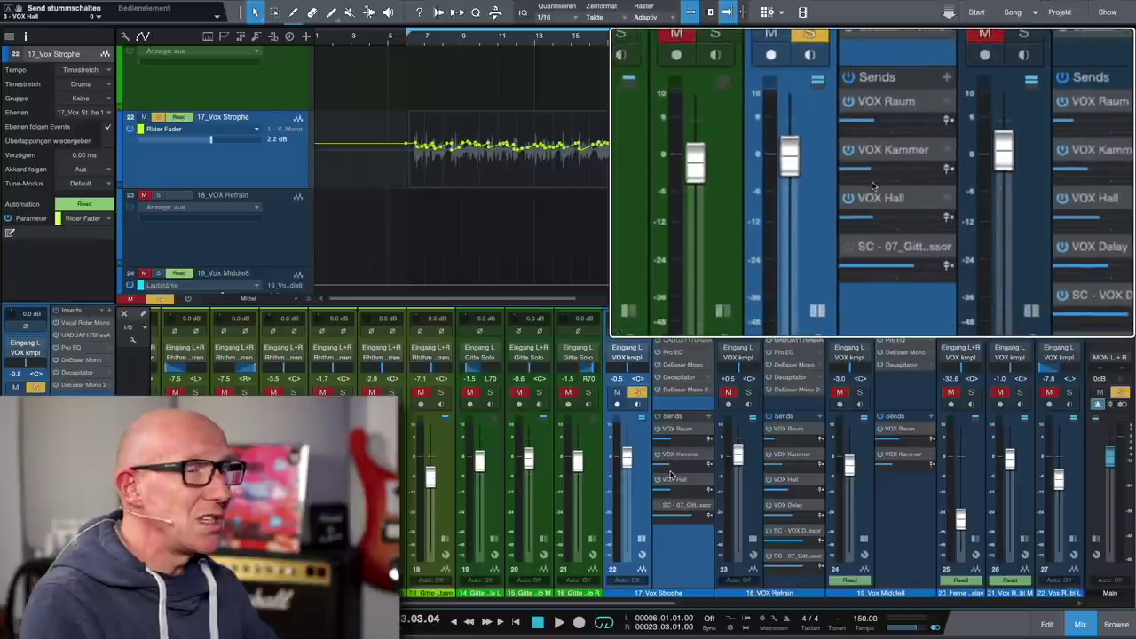
mouse_move(672, 477)
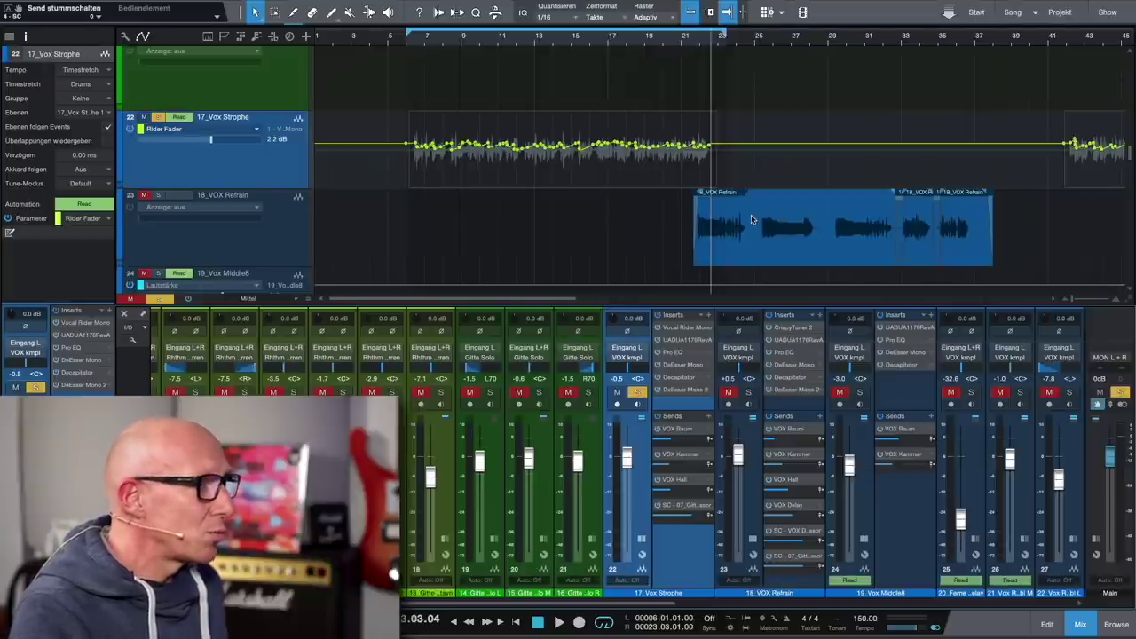
- Set the loop range over the first chorus from bar 22 to bar 38, solo 18_VOX Refrain and play it
scroll(752, 219, "right", 5)
left_click_drag(468, 32, 746, 32)
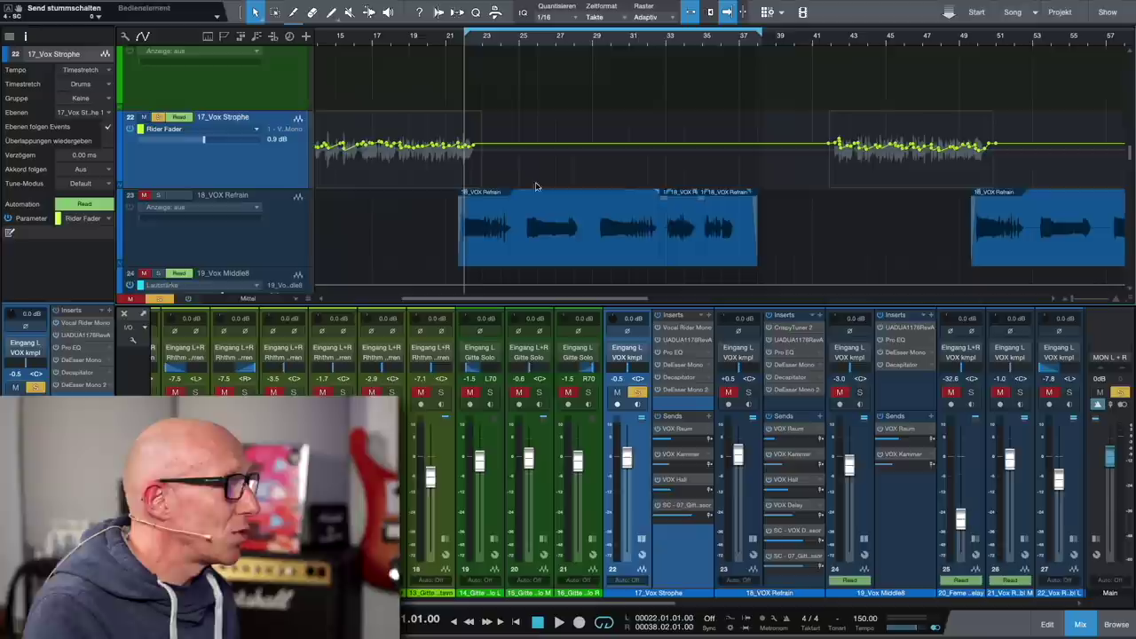
left_click(751, 393)
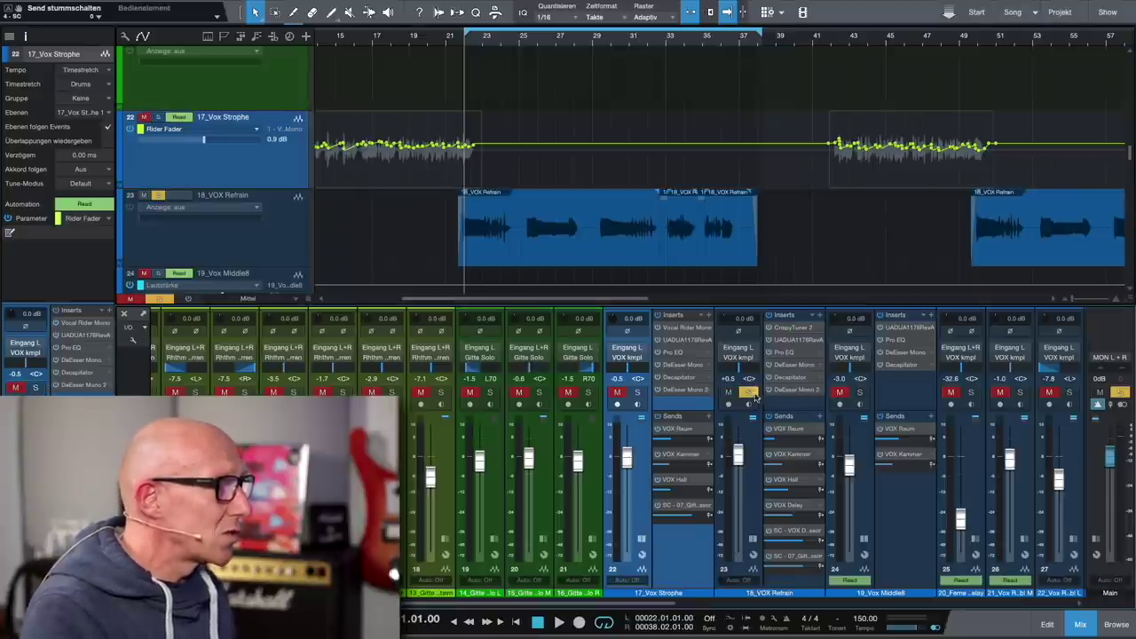
key("space")
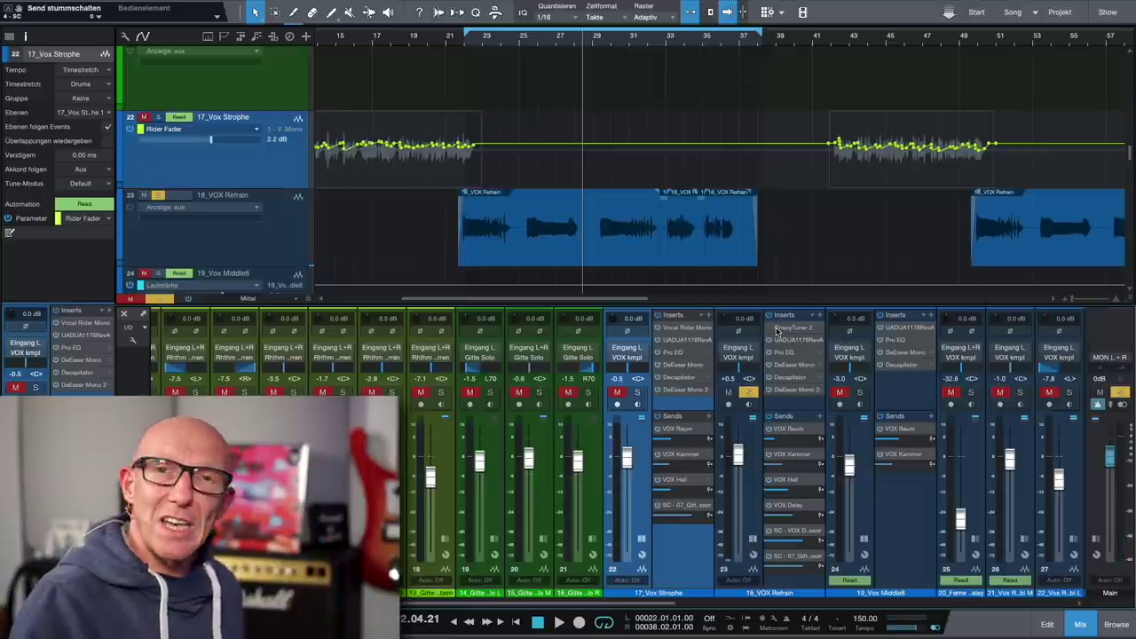
- Open CrispyTuner 2 on 18_VOX Refrain and examine its transition, tightness, correction and pitch display, including during playback
scroll(776, 331, "right", 1)
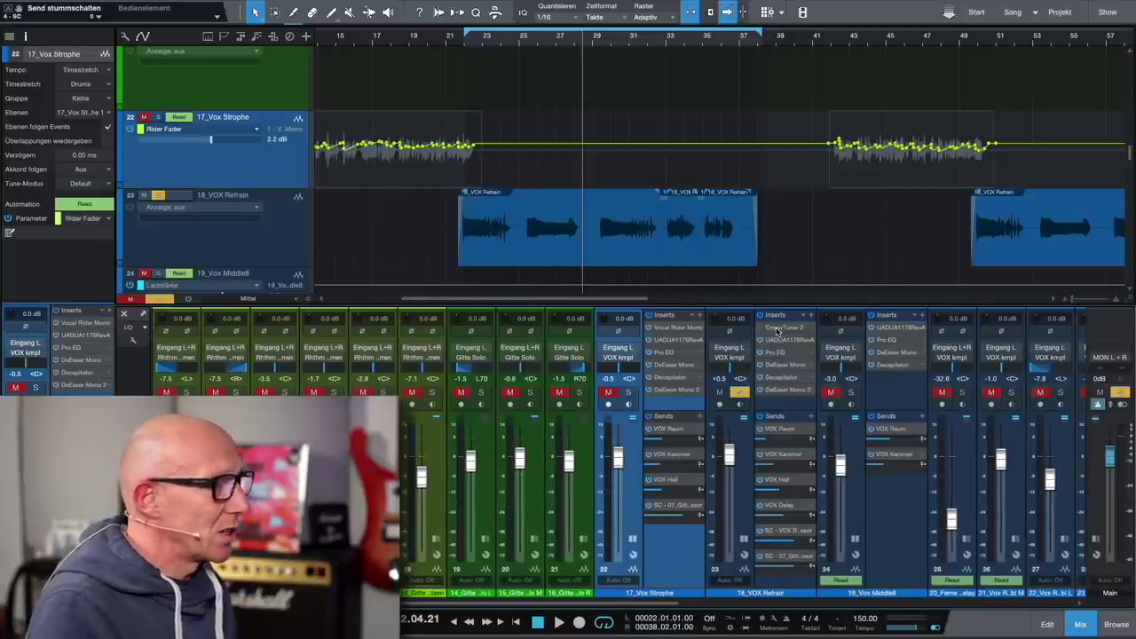
left_click(779, 330)
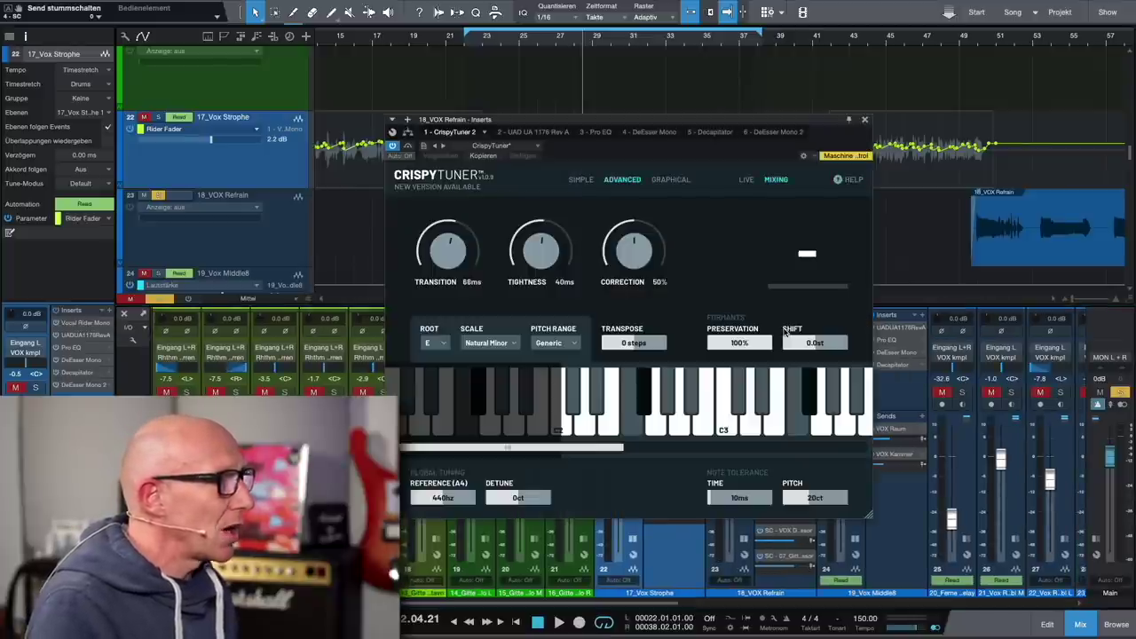
left_click_drag(654, 126, 726, 110)
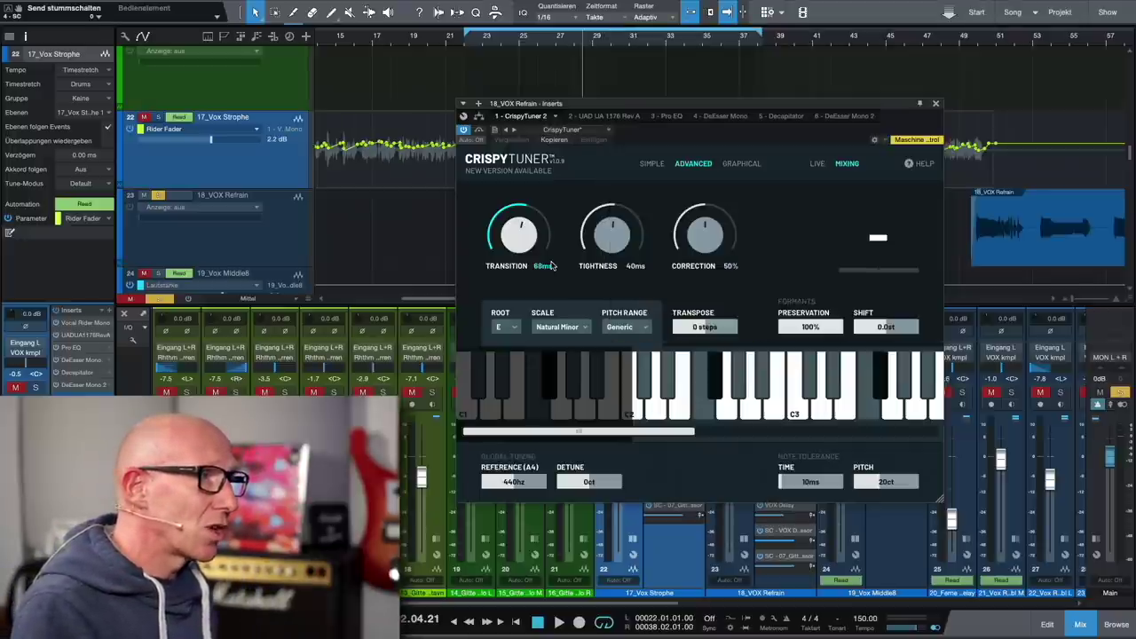
left_click_drag(723, 106, 699, 87)
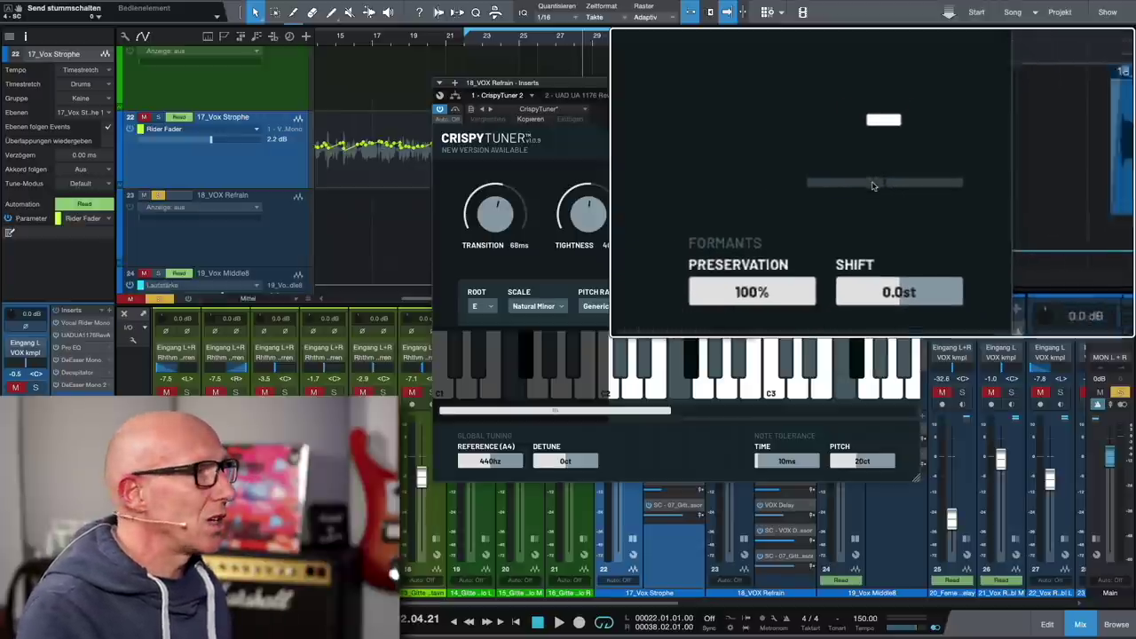
key("space")
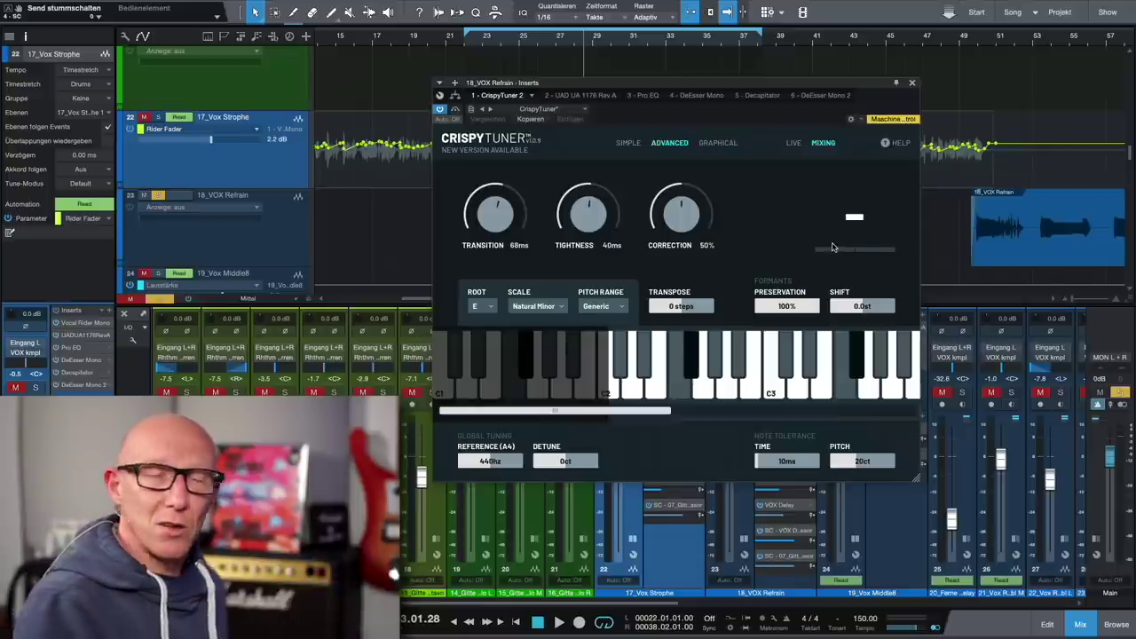
- Compare the UAD UA 1176 Rev A settings of 18_VOX Refrain with those of 17_Vox Strophe, then close the verse vocal's window
left_click(588, 96)
left_click_drag(694, 88, 716, 157)
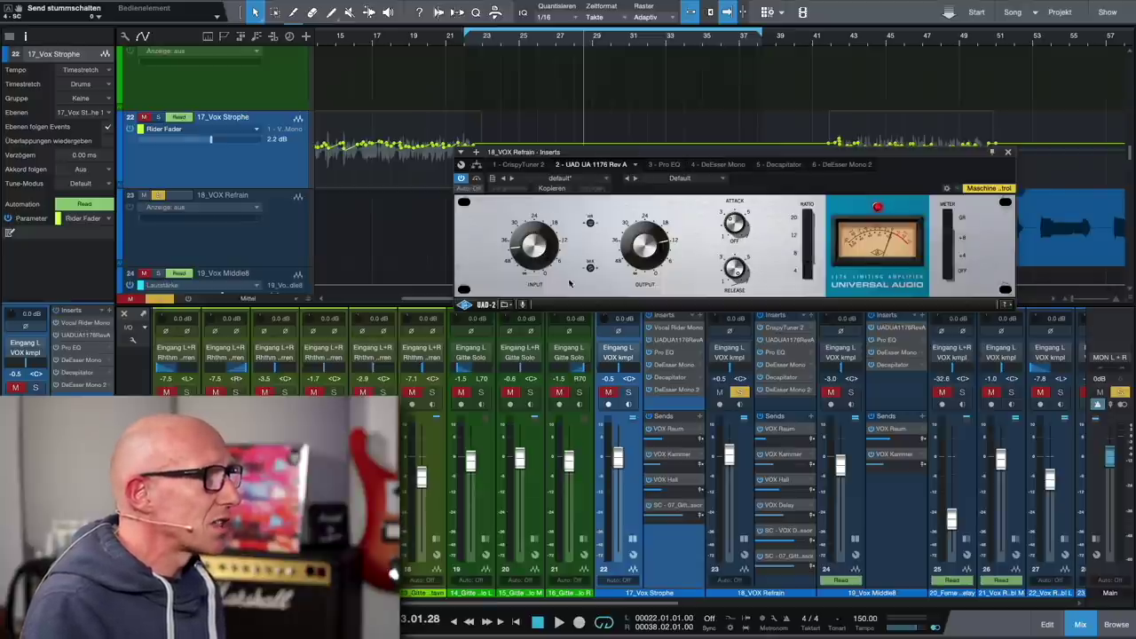
left_click(678, 341)
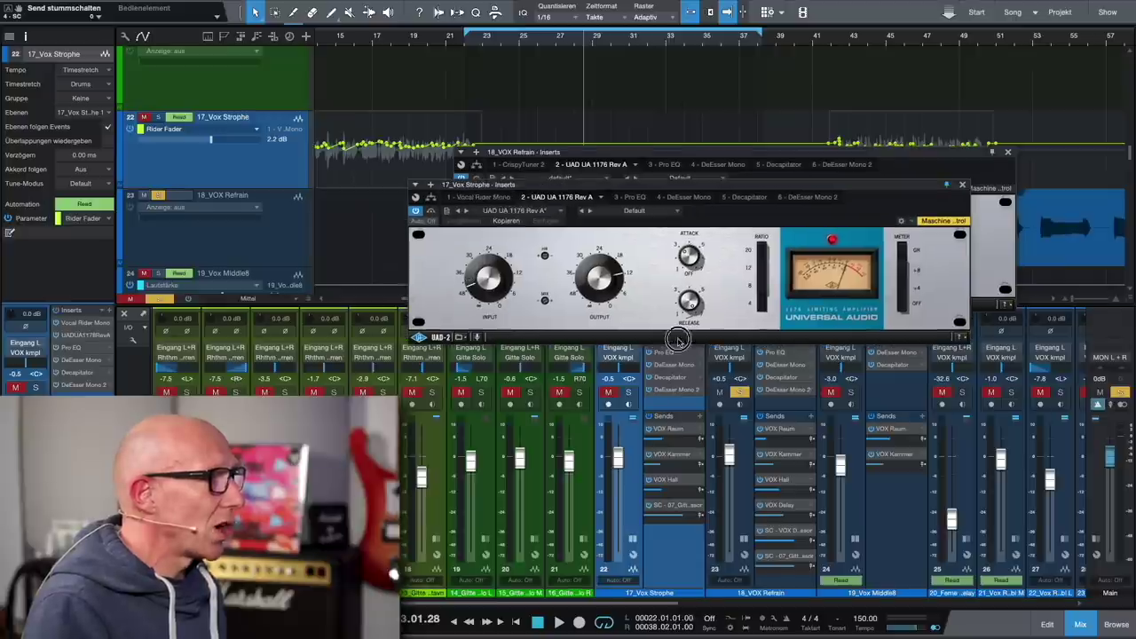
left_click_drag(547, 186, 596, 308)
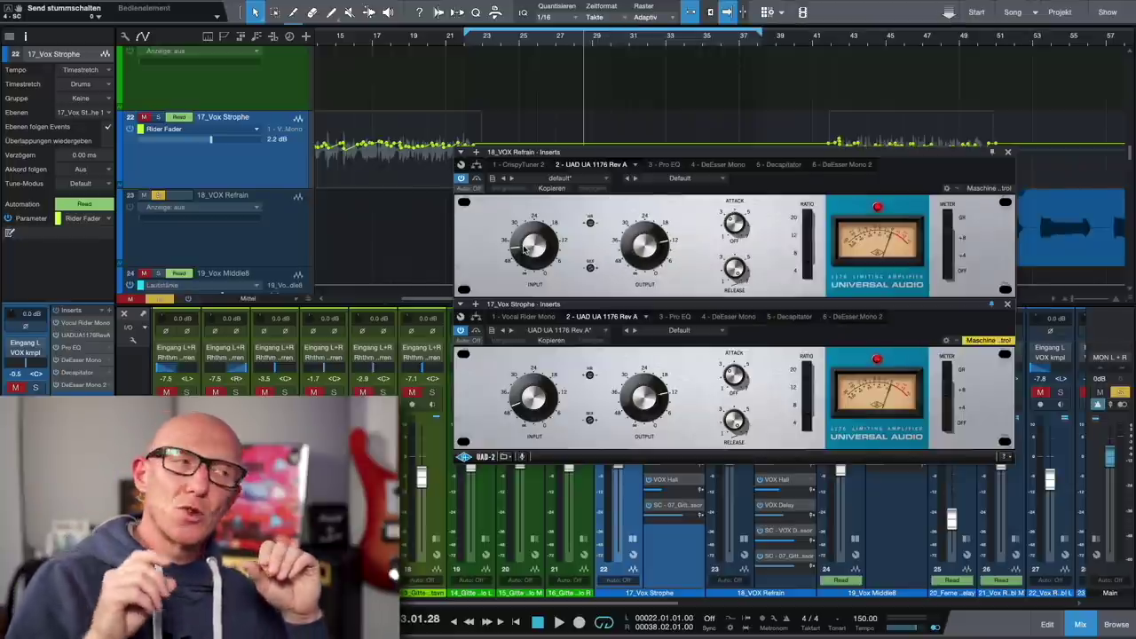
left_click(525, 250)
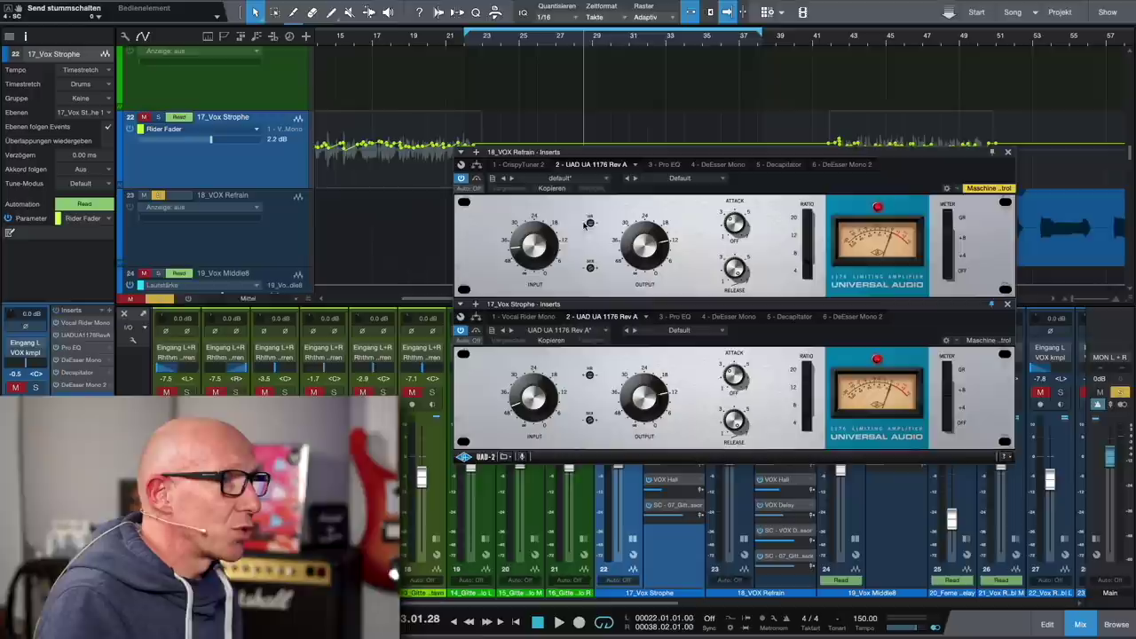
left_click(1007, 304)
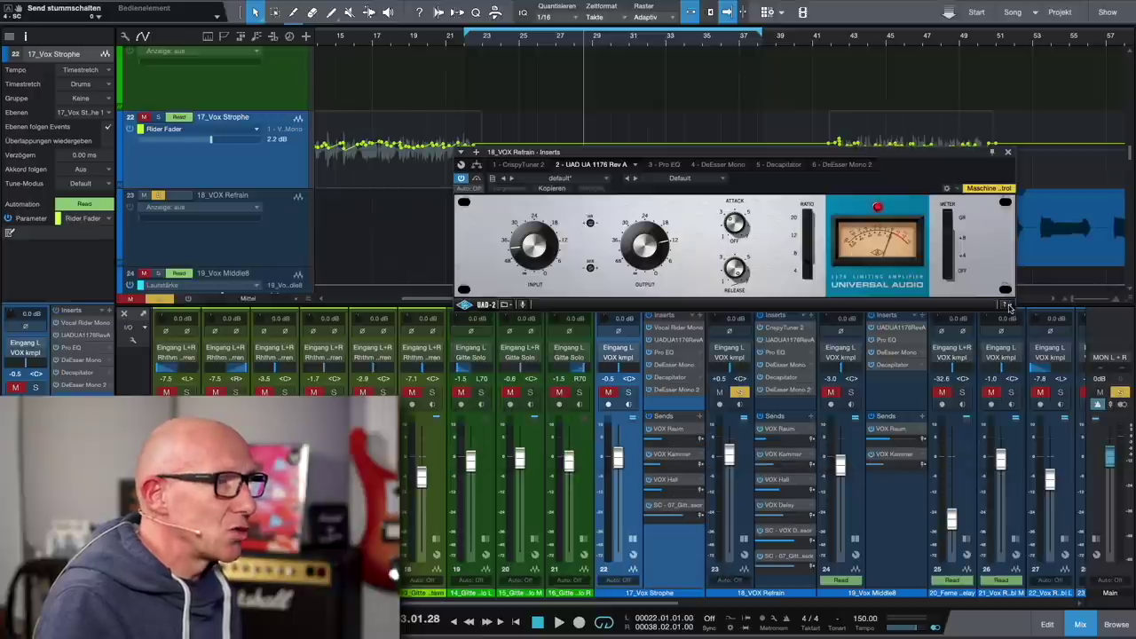
- Examine the chorus vocal's 1176 compression alongside its waveform, moving the plug-in window below the events, and close it
left_click_drag(898, 160, 850, 304)
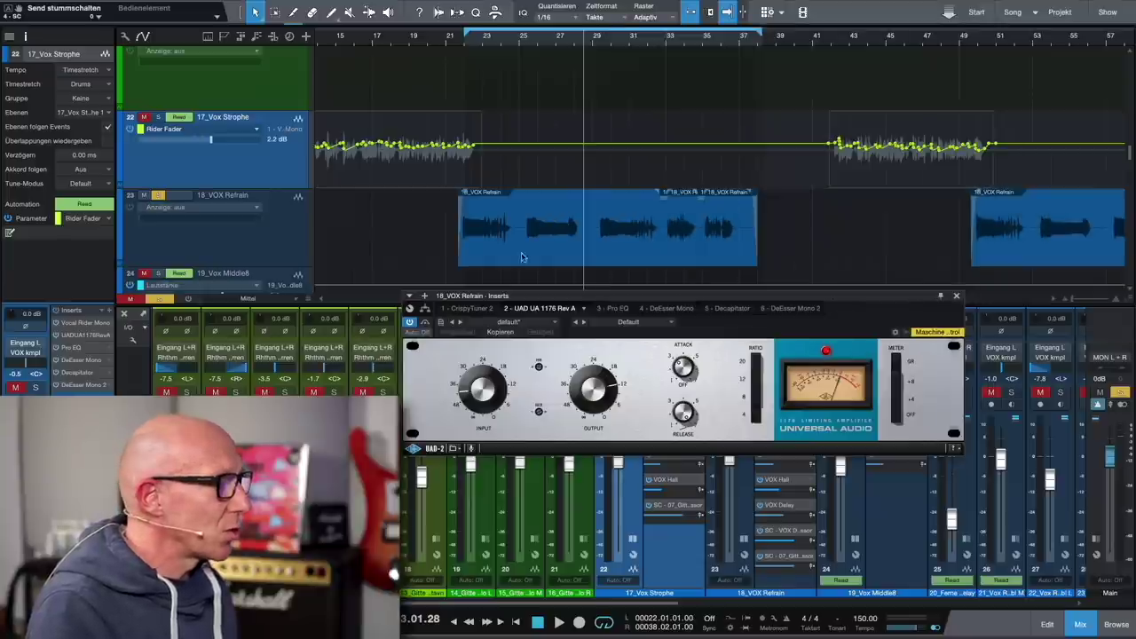
left_click_drag(644, 305, 668, 287)
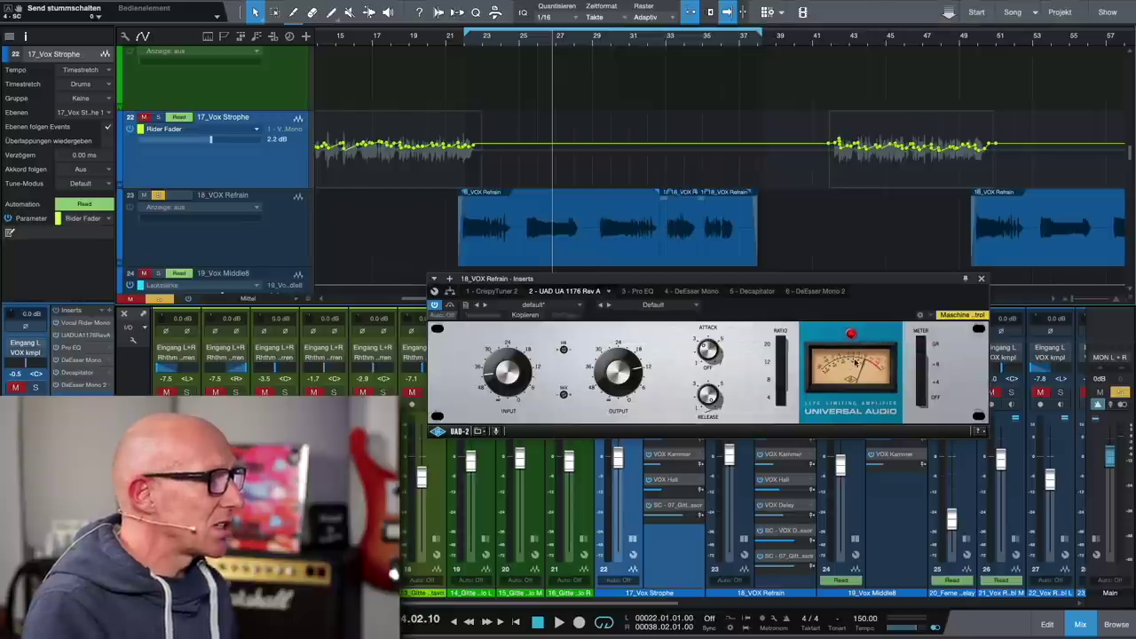
left_click_drag(817, 282, 825, 274)
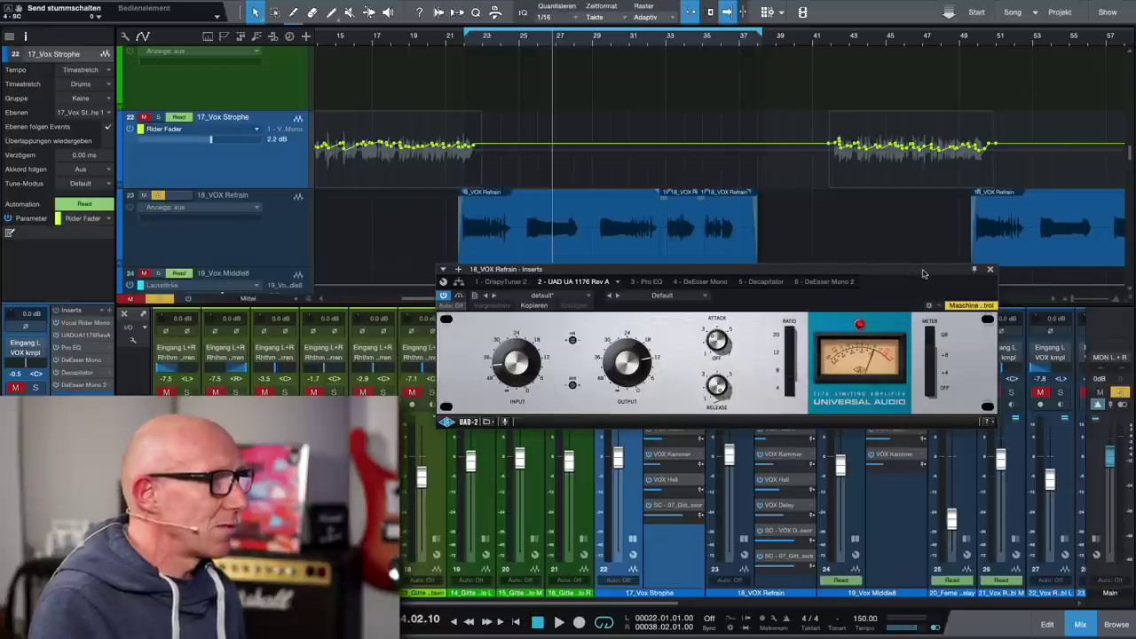
left_click(991, 270)
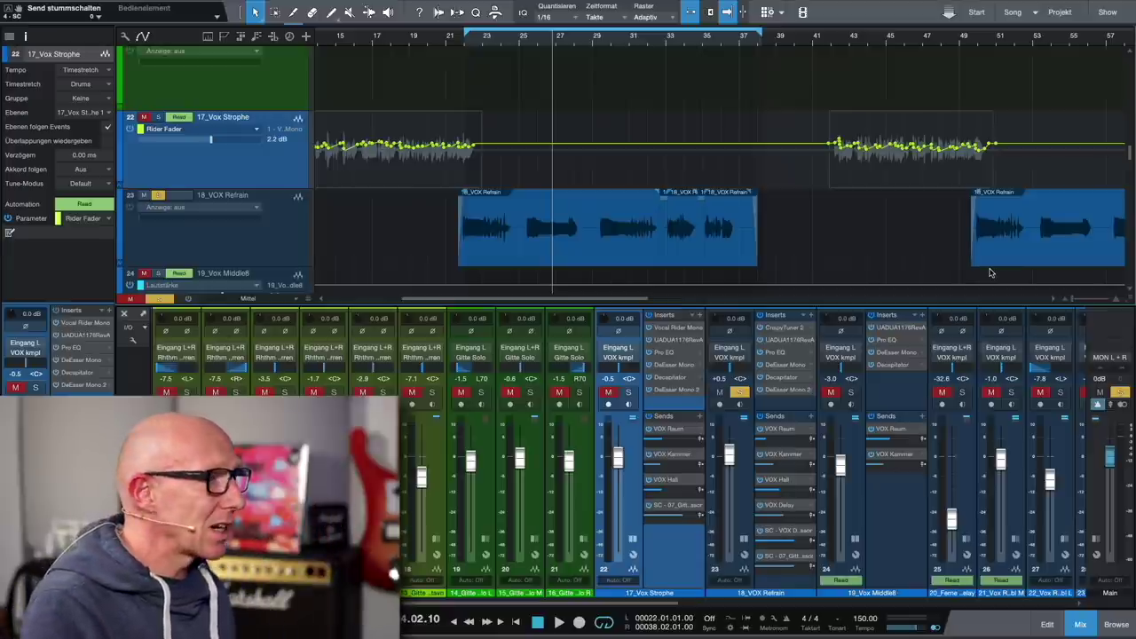
- Examine the short separated breath events between the last phrases of the first chorus on 18_VOX Refrain
scroll(710, 243, "up", 5)
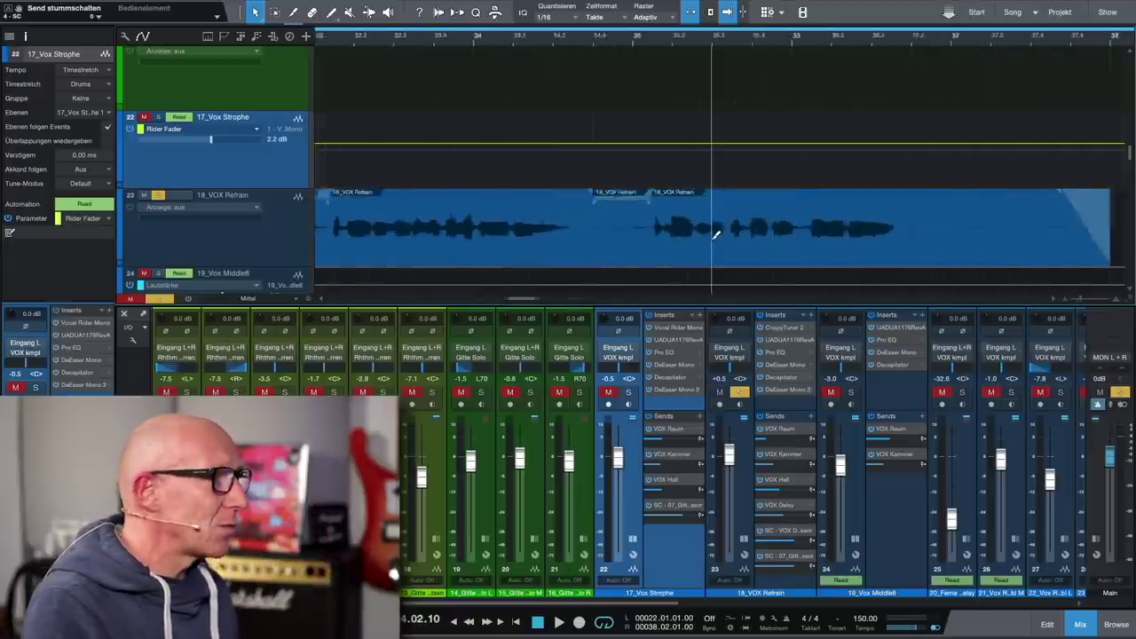
scroll(612, 237, "left", 2)
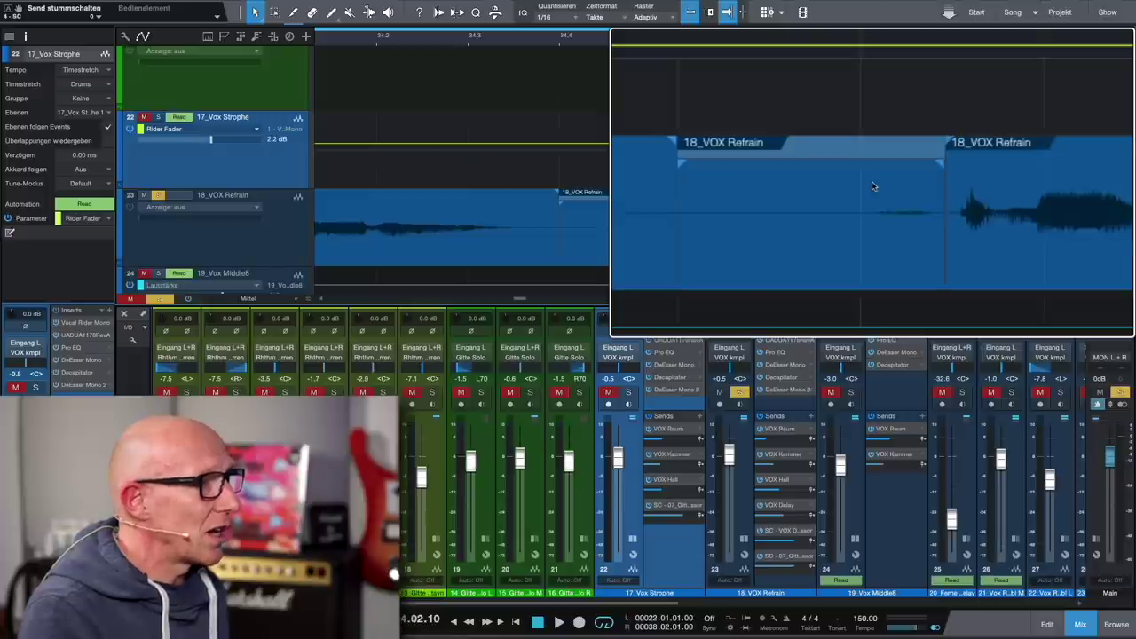
scroll(657, 215, "down", 6)
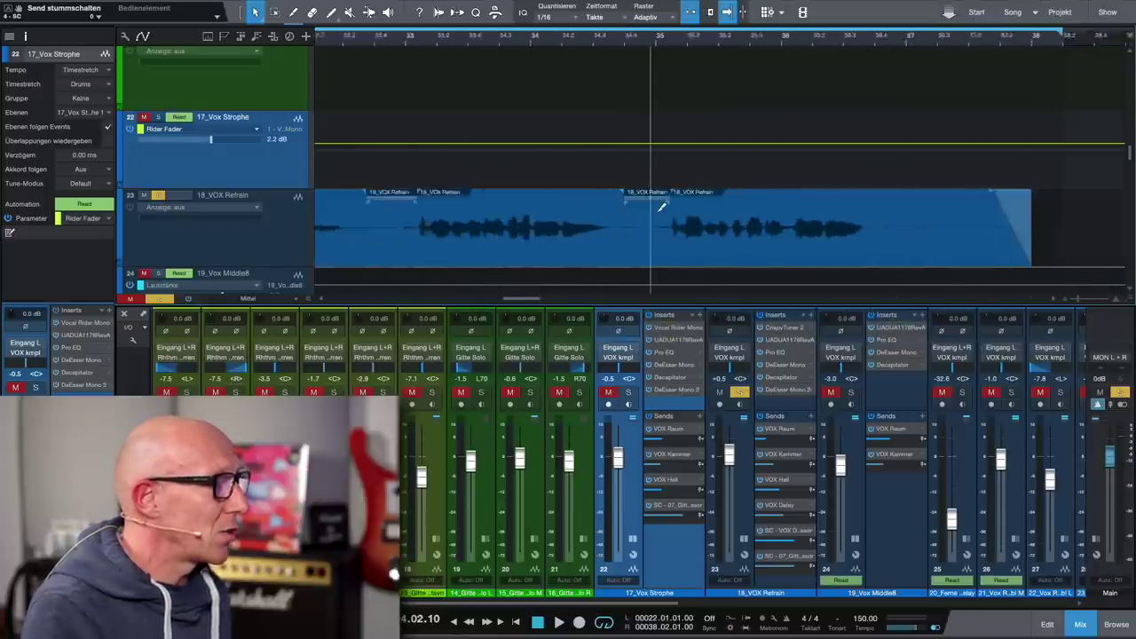
scroll(659, 211, "down", 3)
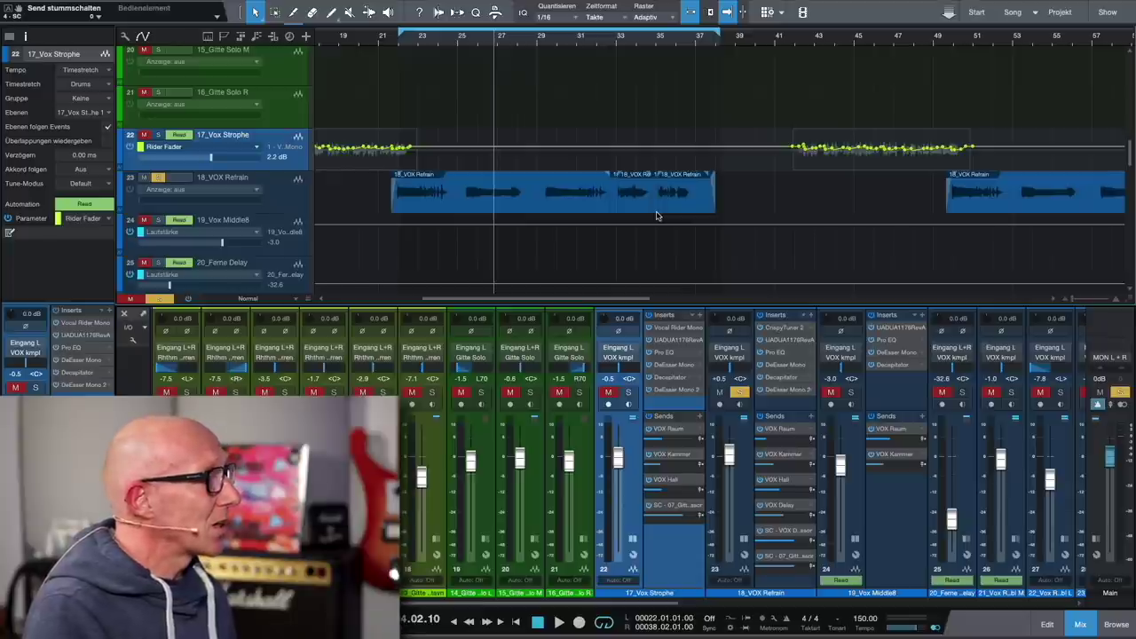
scroll(657, 215, "left", 3)
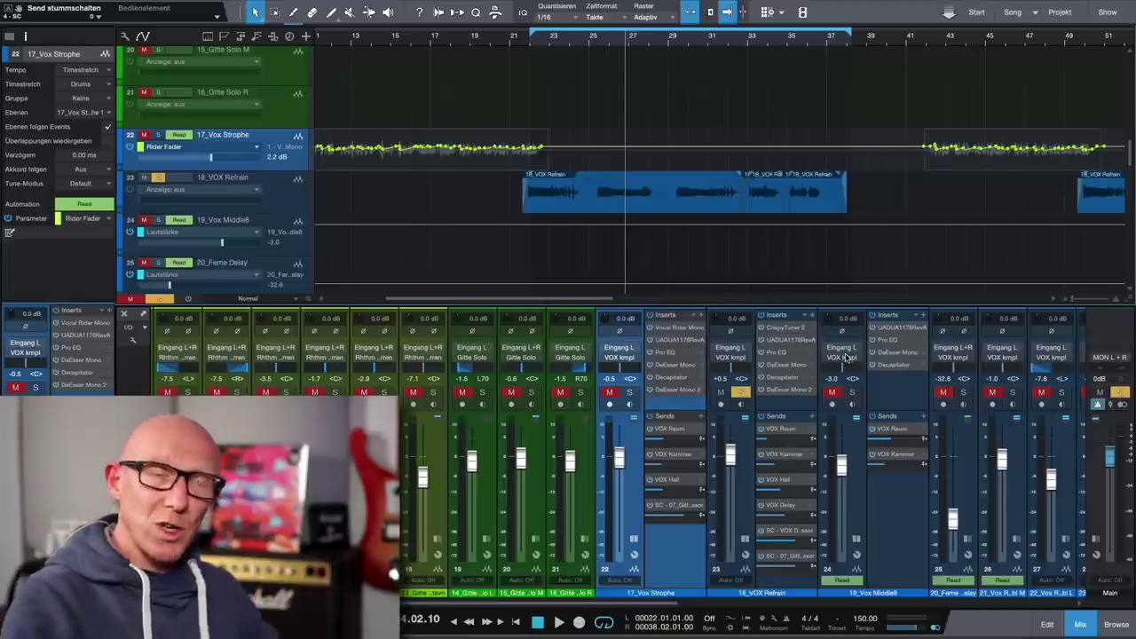
- Open Pro EQ on 18_VOX Refrain to examine its band settings, followed by the first DeEsser Mono of the chain
left_click(792, 356)
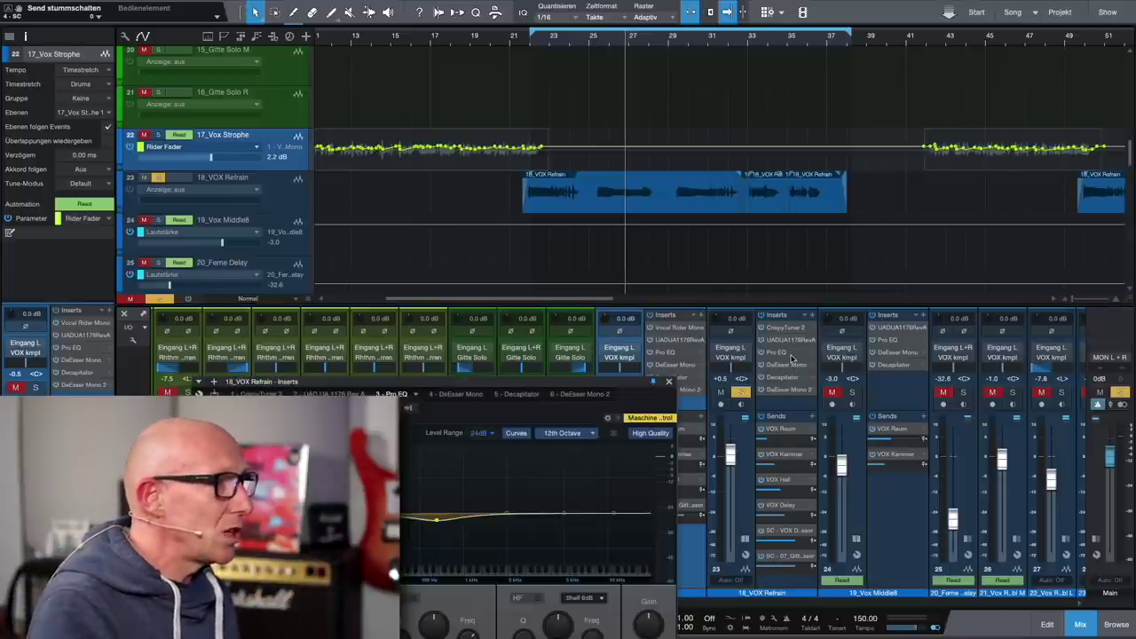
left_click_drag(512, 388, 857, 93)
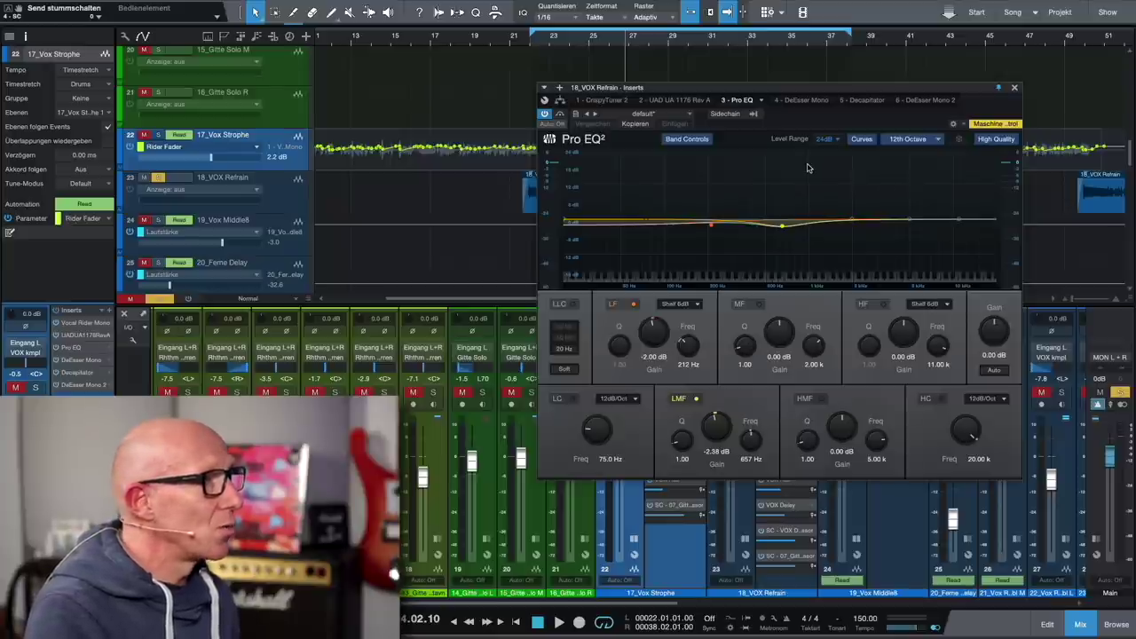
left_click(801, 100)
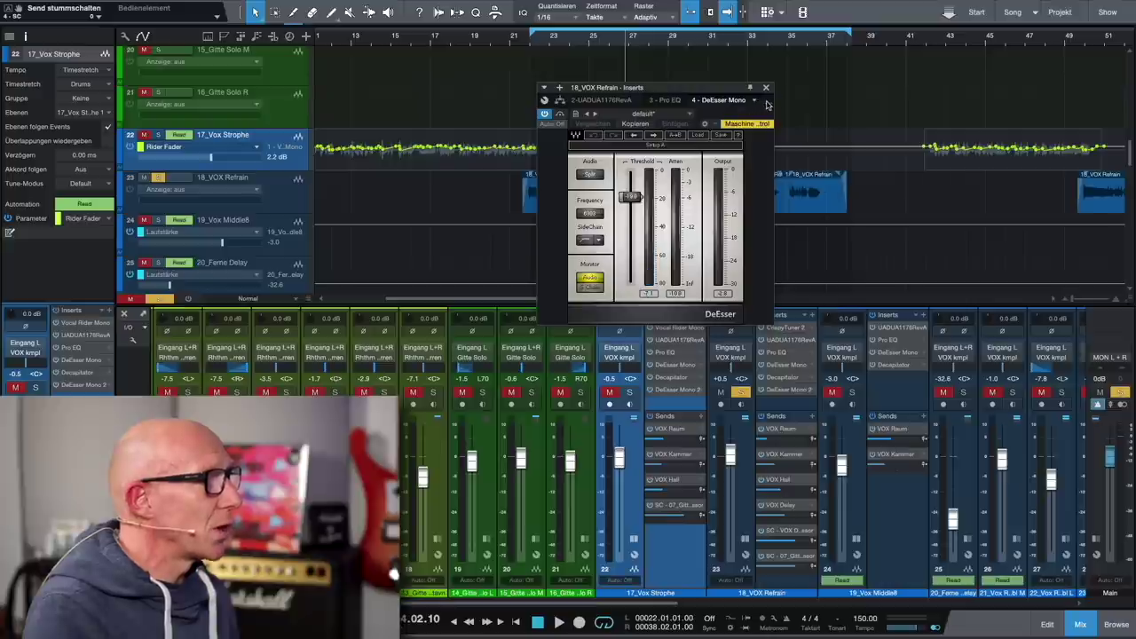
- Examine the Decapitator and DeEsser Mono 2 settings of 18_VOX Refrain and close the insert window
left_click(765, 102)
left_click(729, 174)
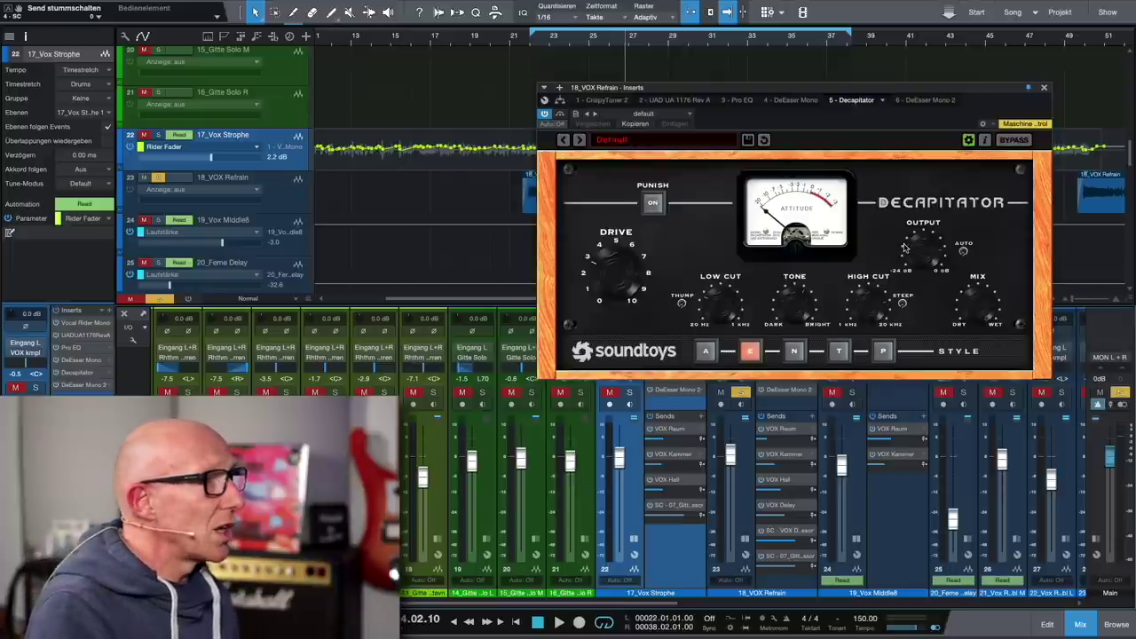
left_click(932, 102)
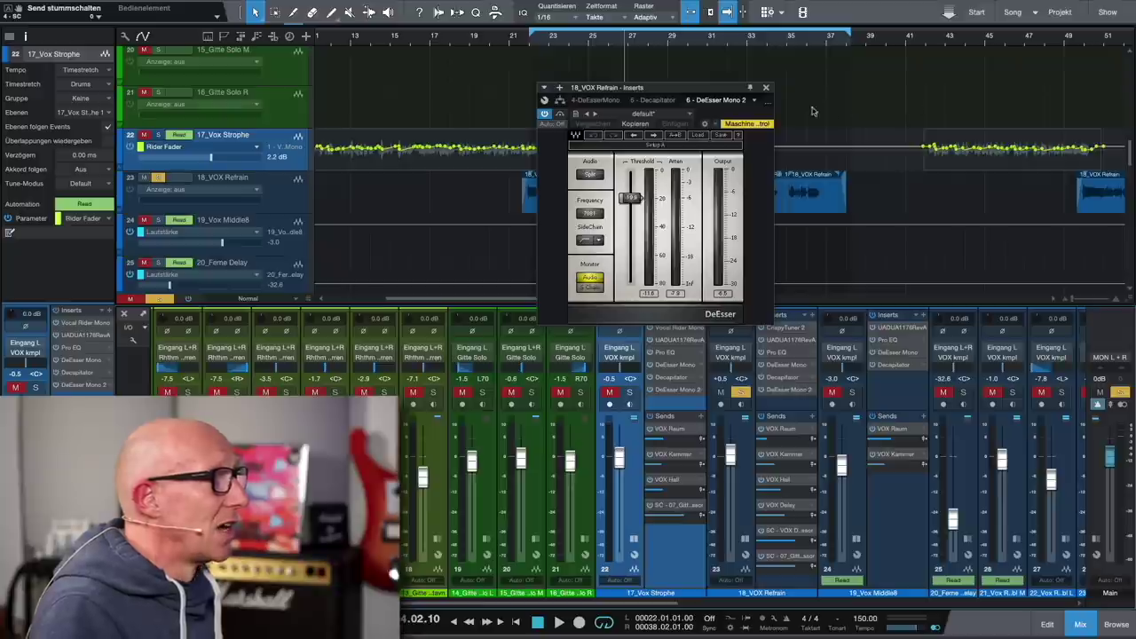
left_click_drag(698, 94, 736, 92)
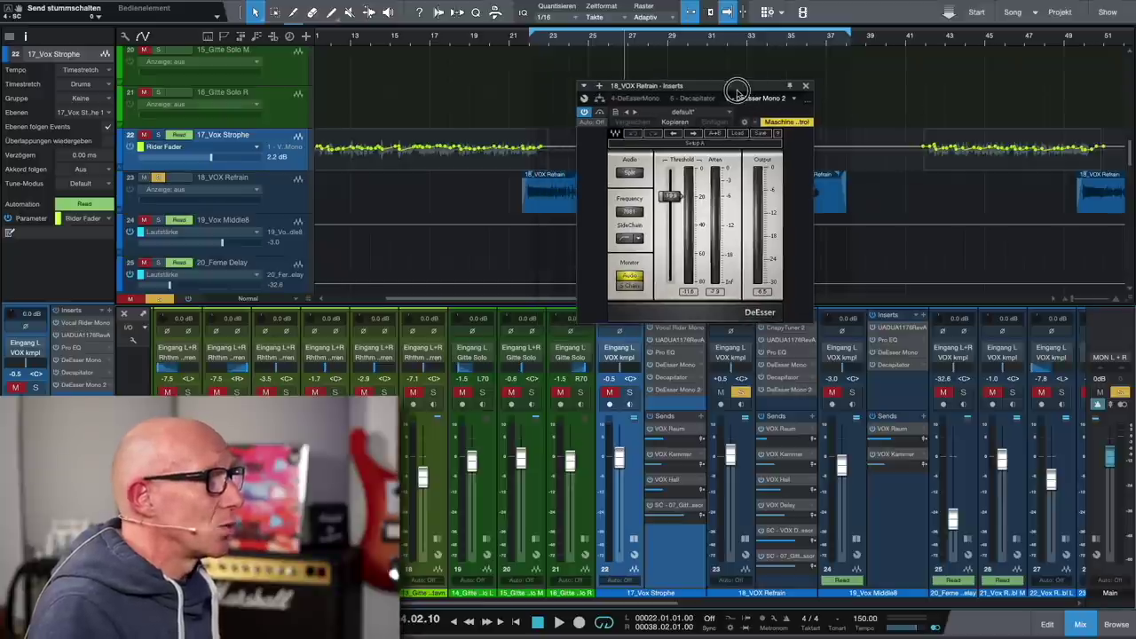
left_click(805, 87)
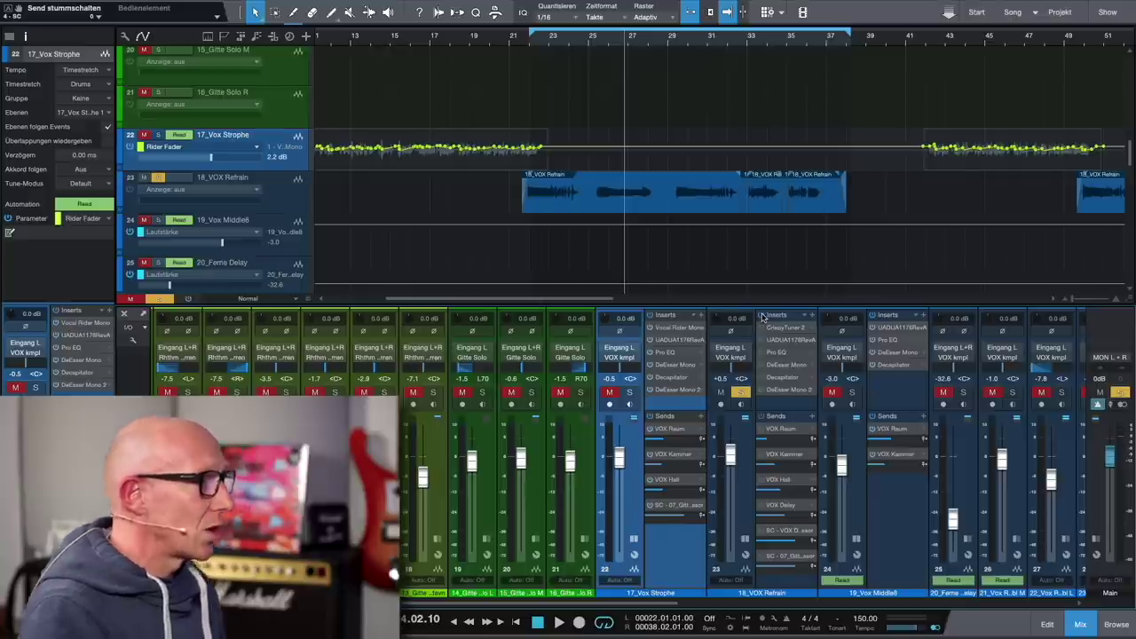
- Play the chorus vocal with its inserts bypassed, then enable all inserts on 18_VOX Refrain to compare the sound
key("space")
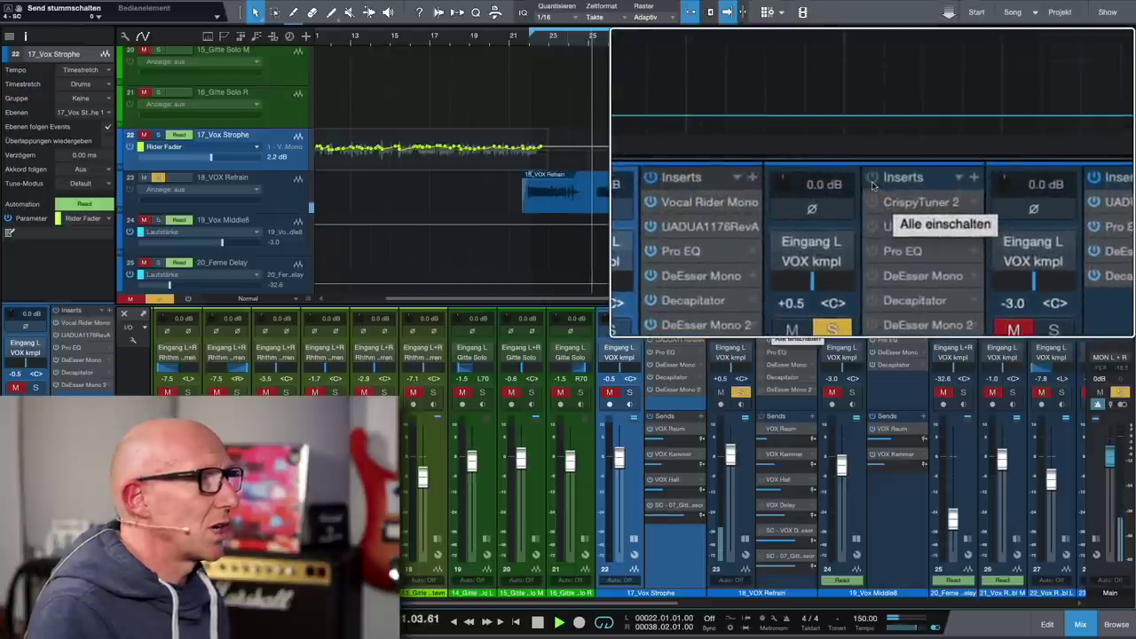
left_click(874, 185)
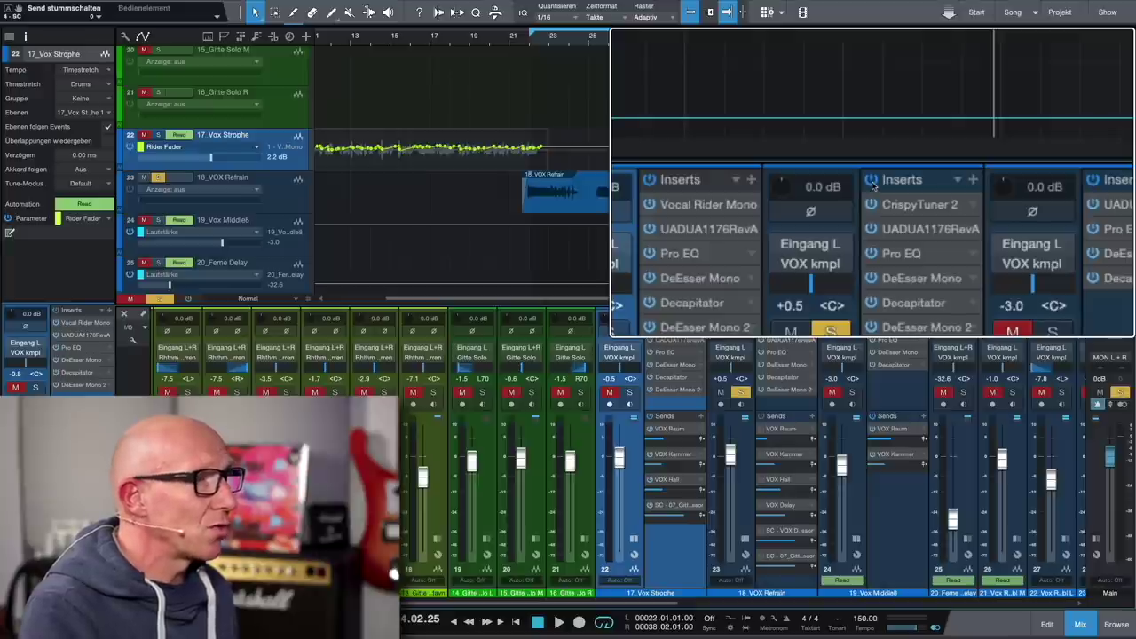
left_click(871, 181)
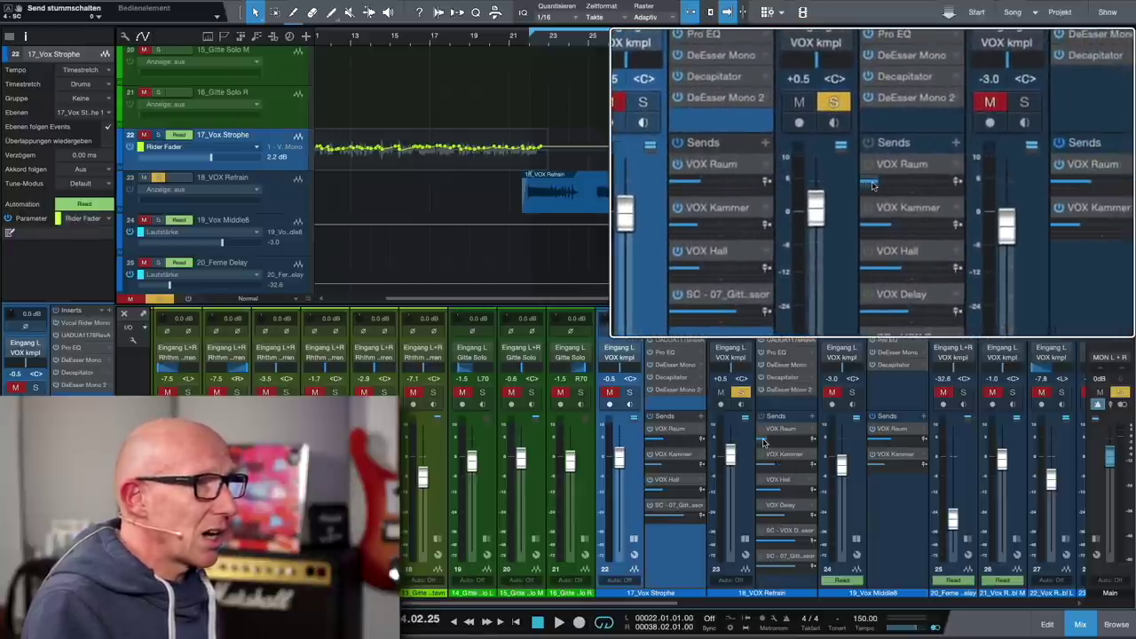
- Play the chorus vocal and activate its VOX Raum, VOX Kammer and VOX Hall sends one after another
mouse_move(763, 442)
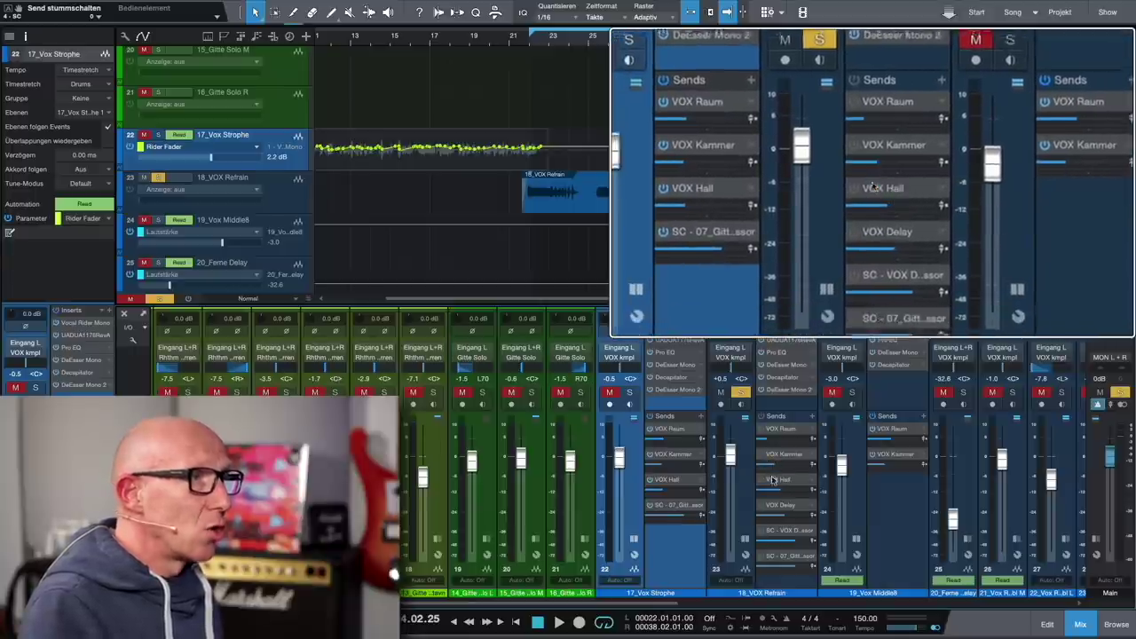
mouse_move(780, 490)
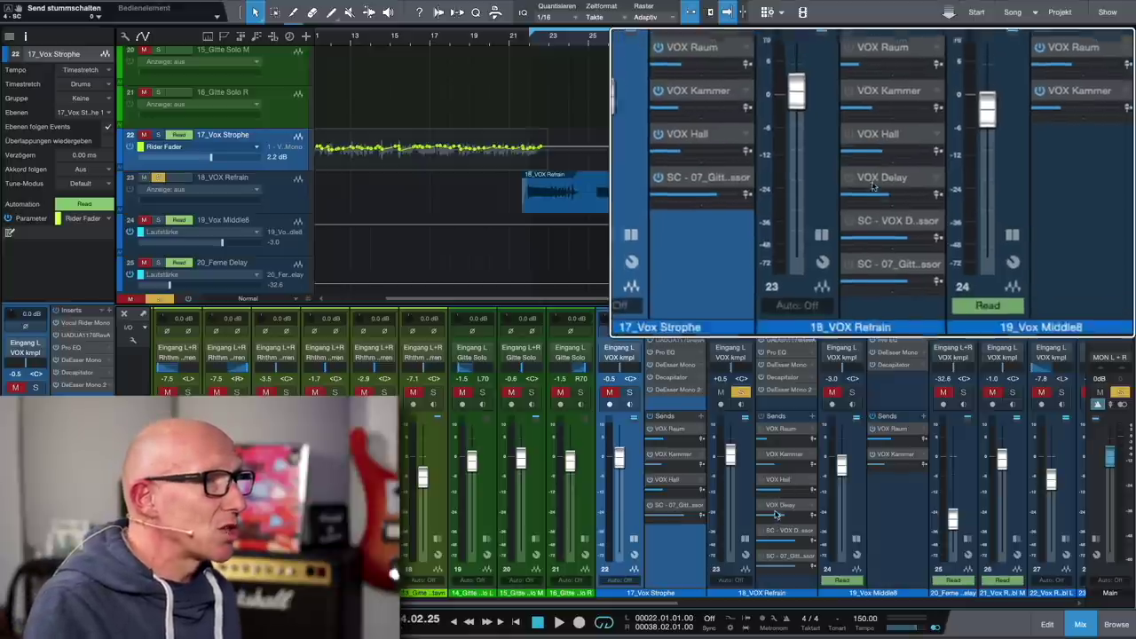
mouse_move(785, 517)
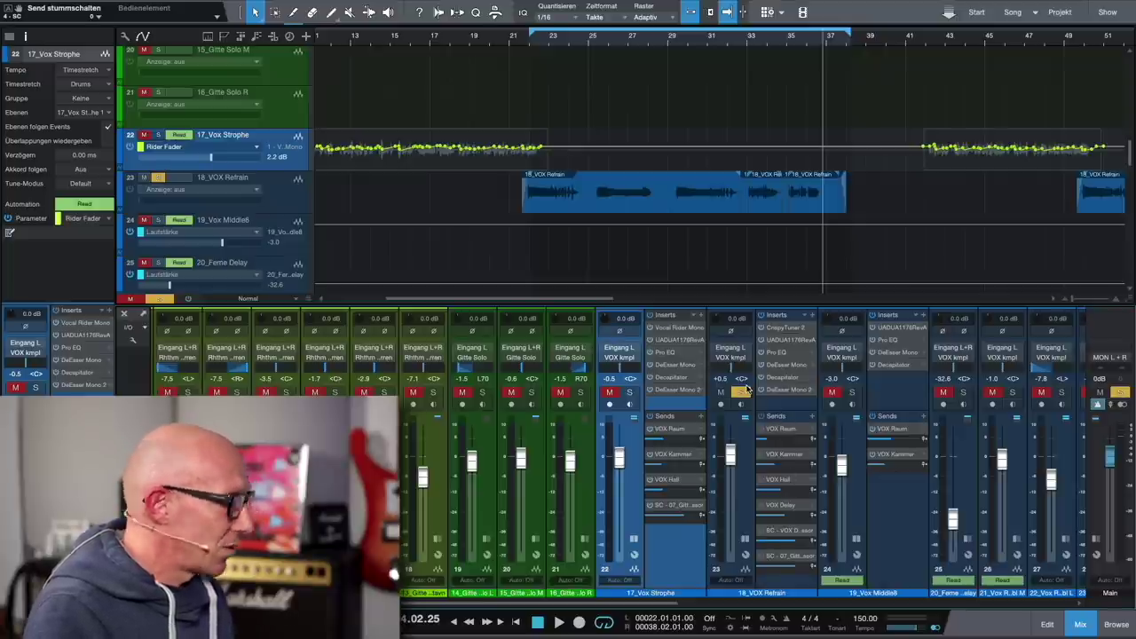
key("space")
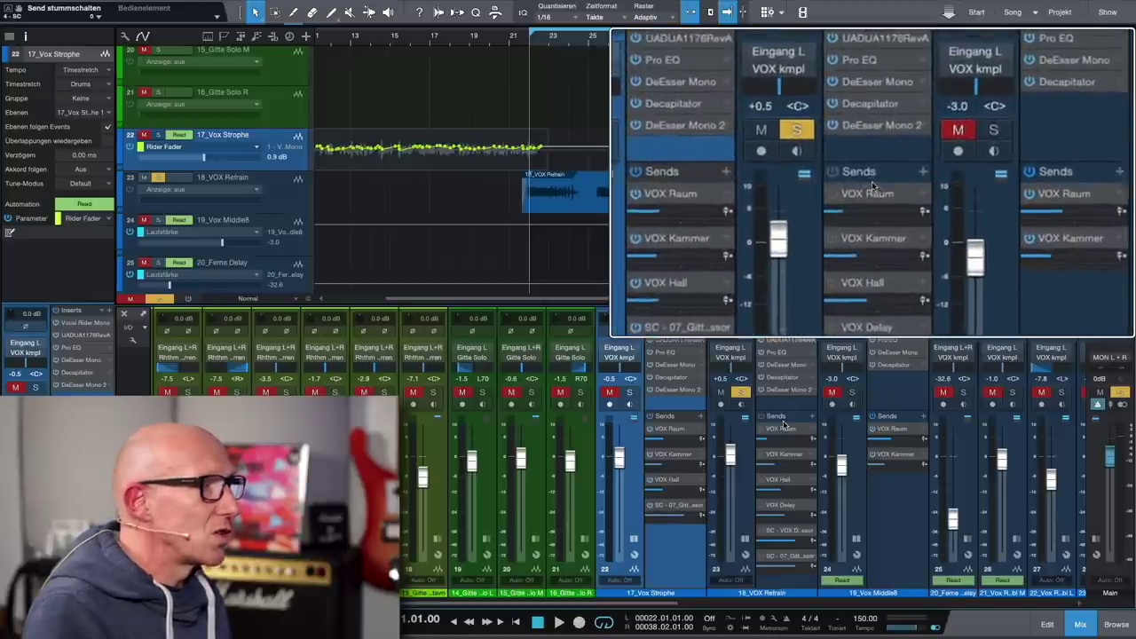
mouse_move(768, 451)
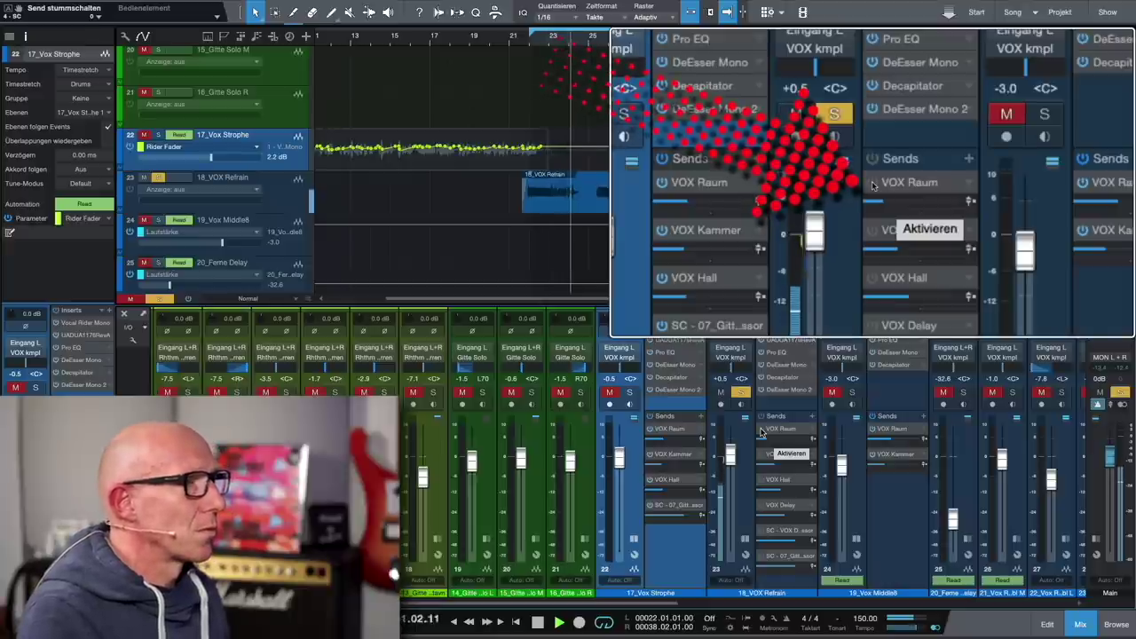
left_click(761, 430)
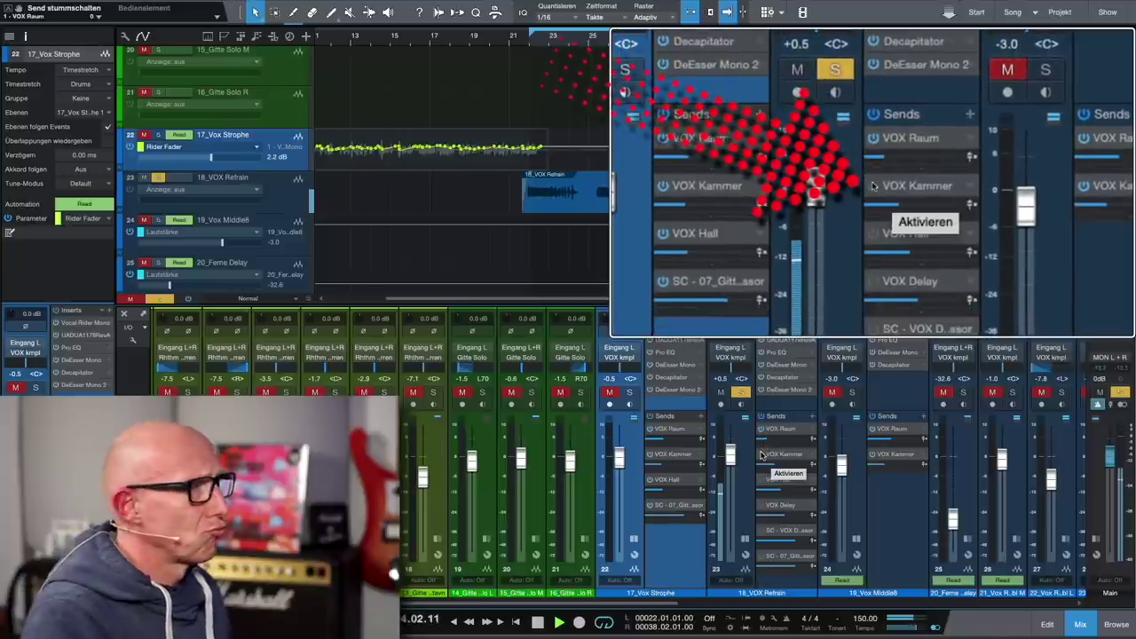
left_click(761, 457)
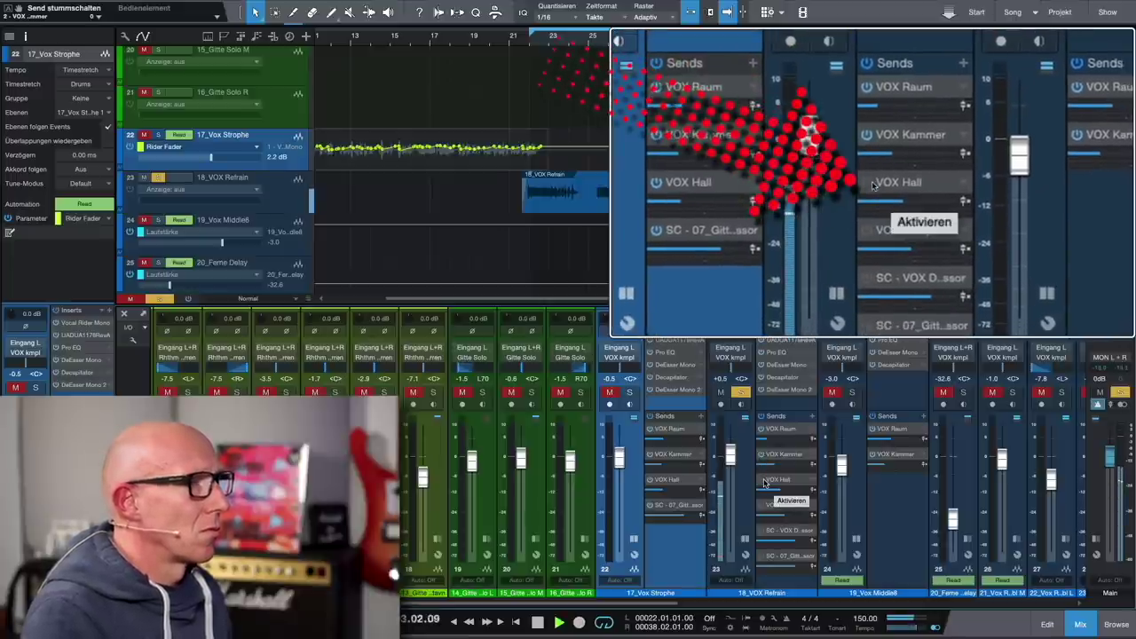
left_click(762, 480)
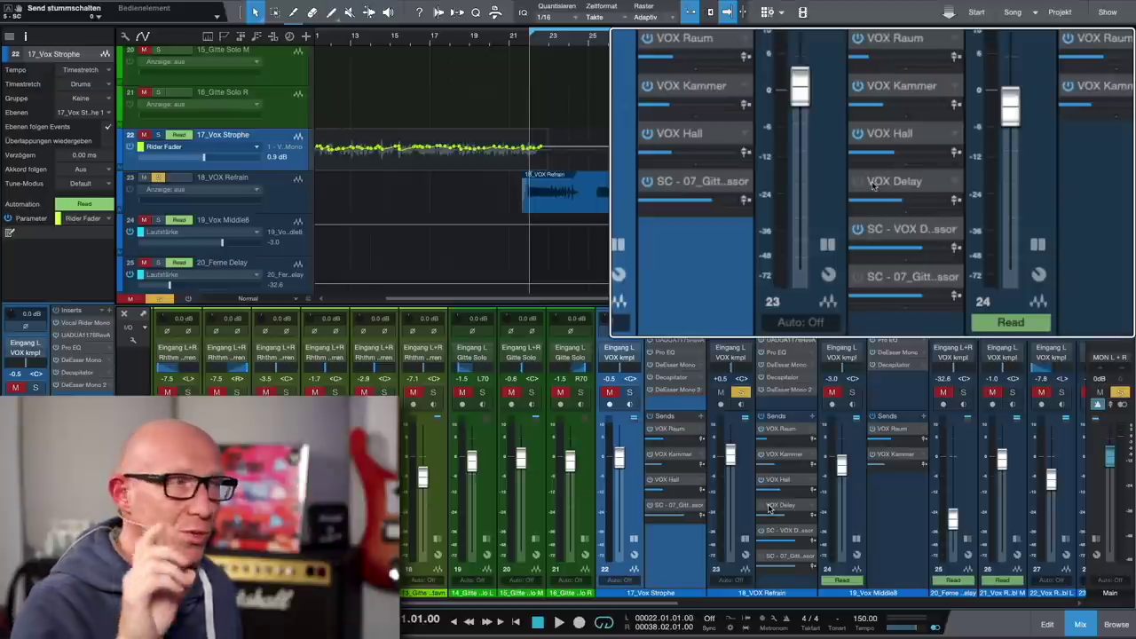
- Try the VOX Delay send on 18_VOX Refrain, then solo the VOX Delay effect channel and return to the vocal's channel
left_click(769, 505)
key("space")
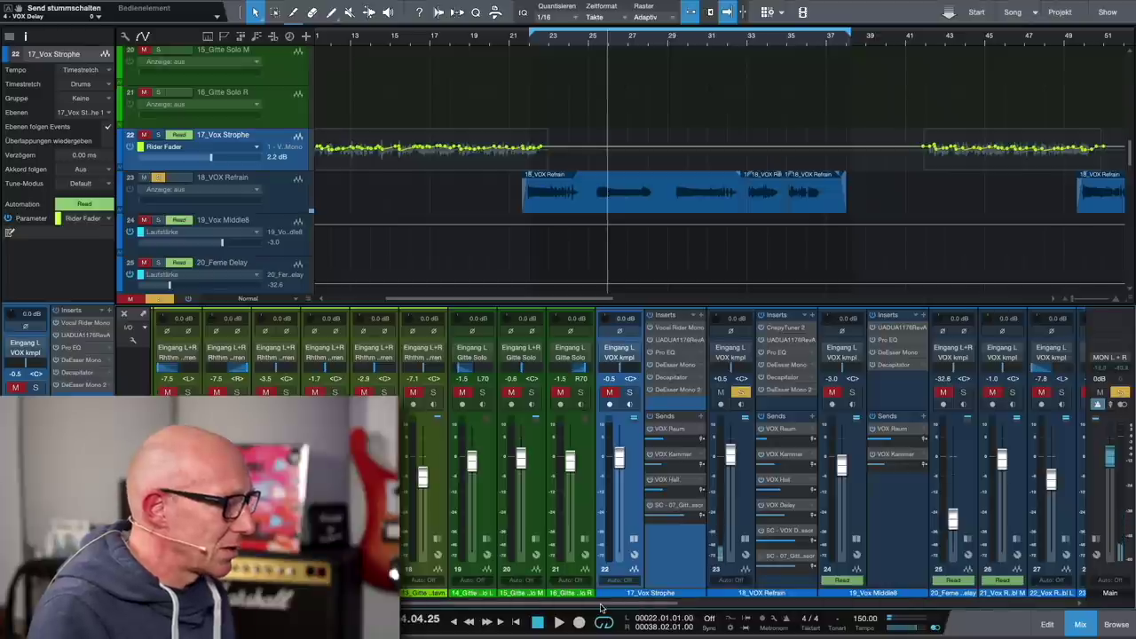
scroll(898, 602, "right", 5)
scroll(898, 602, "right", 3)
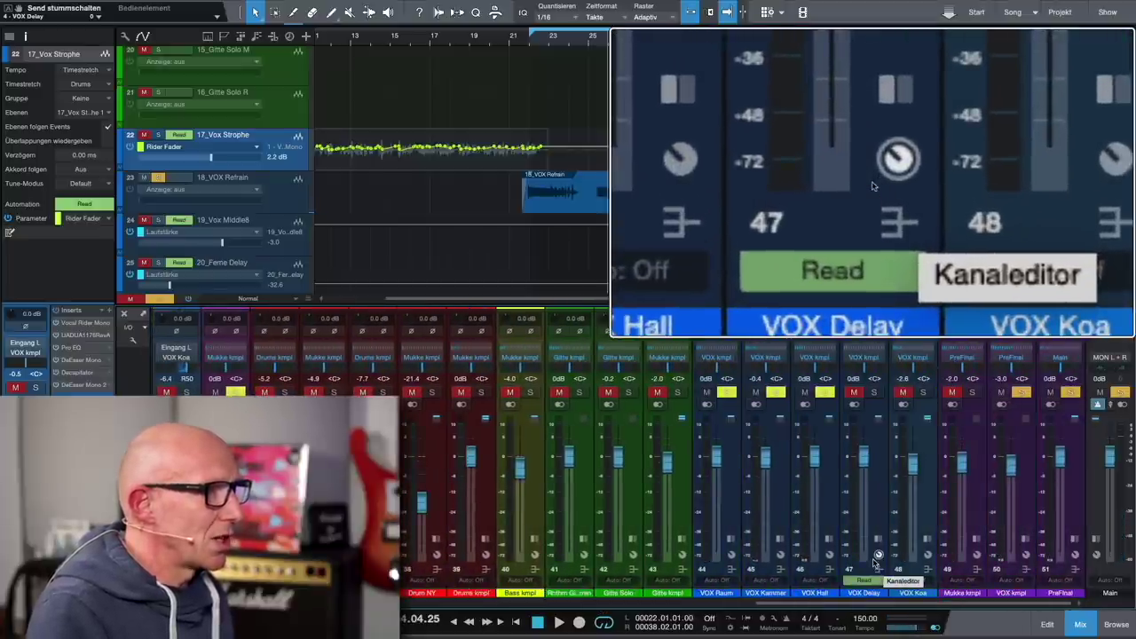
left_click(874, 392)
left_click_drag(896, 605, 497, 619)
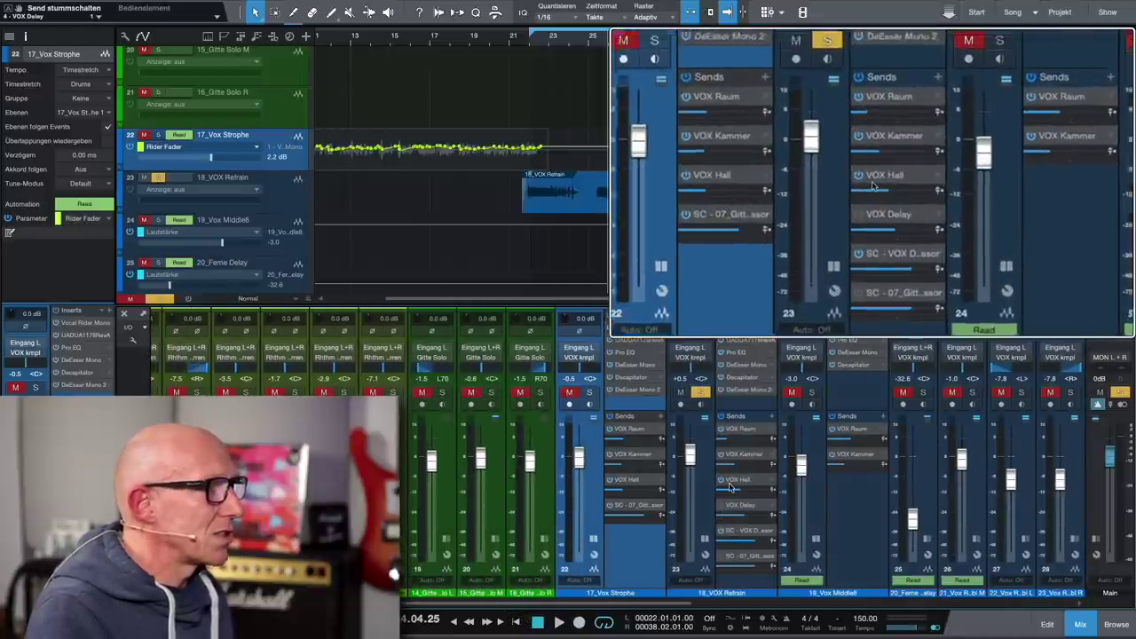
- Play the chorus without the delay and activate the VOX Delay send on 18_VOX Refrain for comparison
key("space")
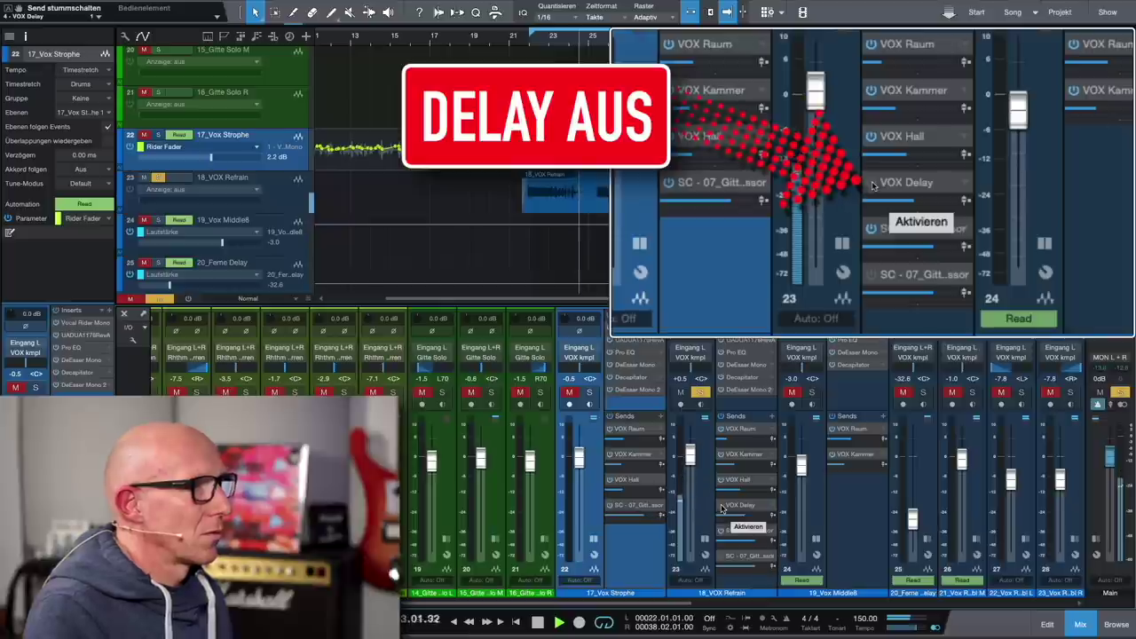
left_click(722, 506)
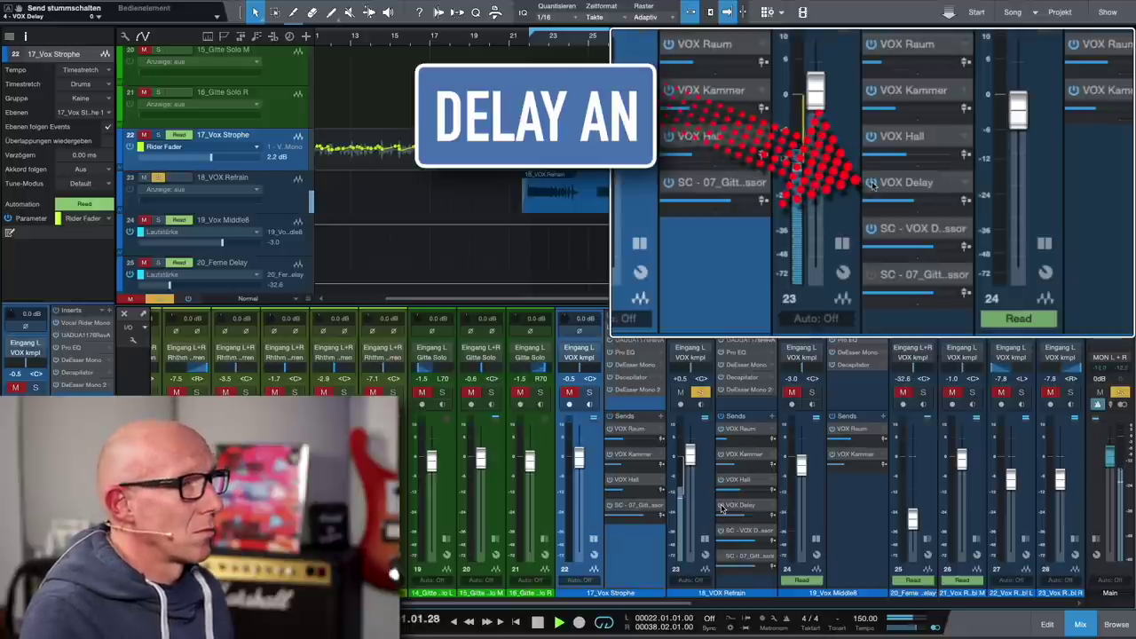
key("space")
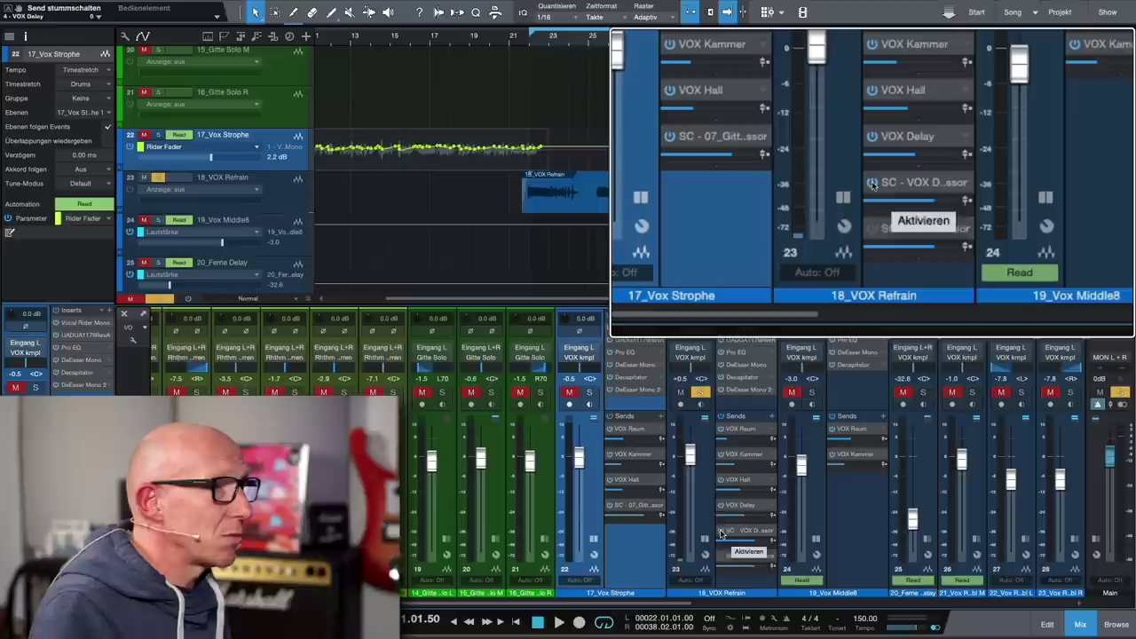
- Compare the delay without and with the chorus vocal's VOX Delay compressor sidechain send, then activate its SC - 07_Gitt guitar sidechain send
left_click(720, 532)
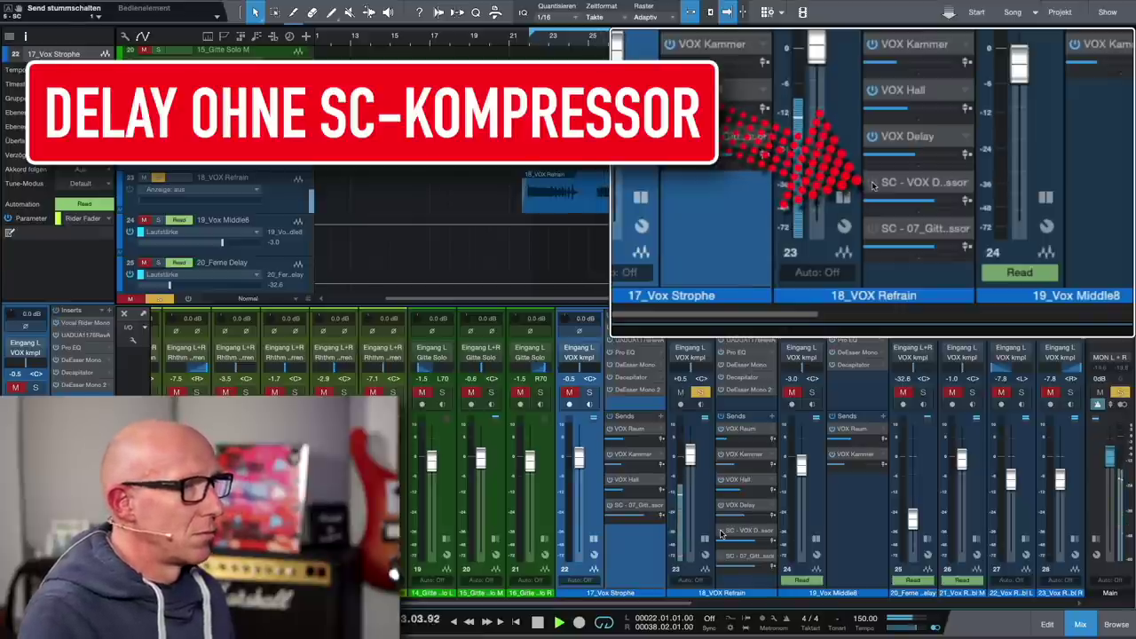
left_click(720, 530)
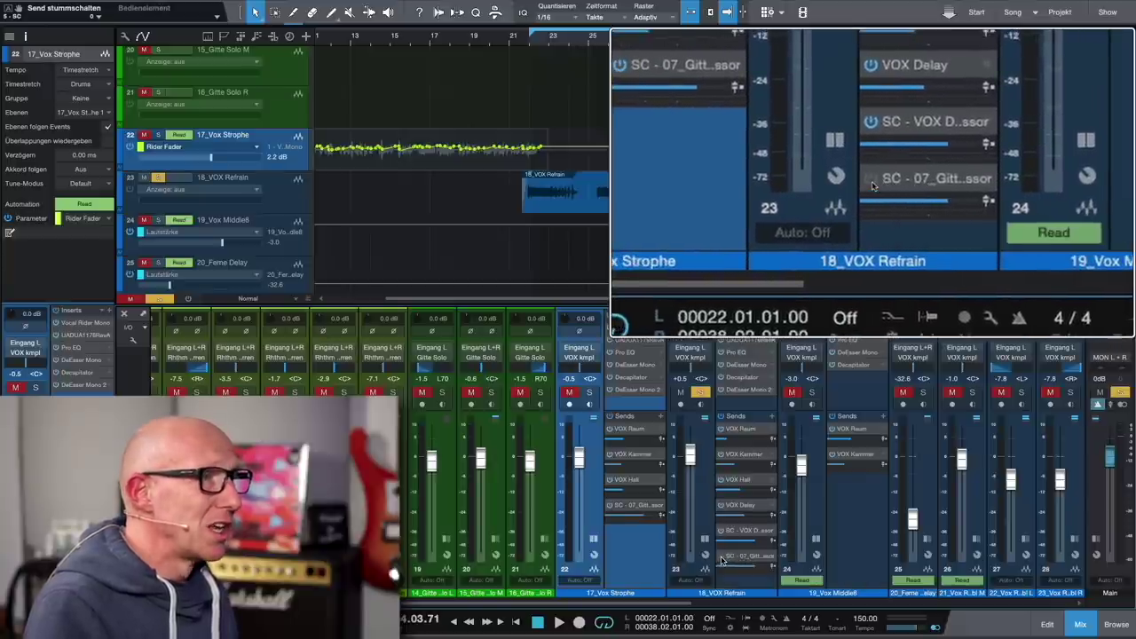
left_click(722, 557)
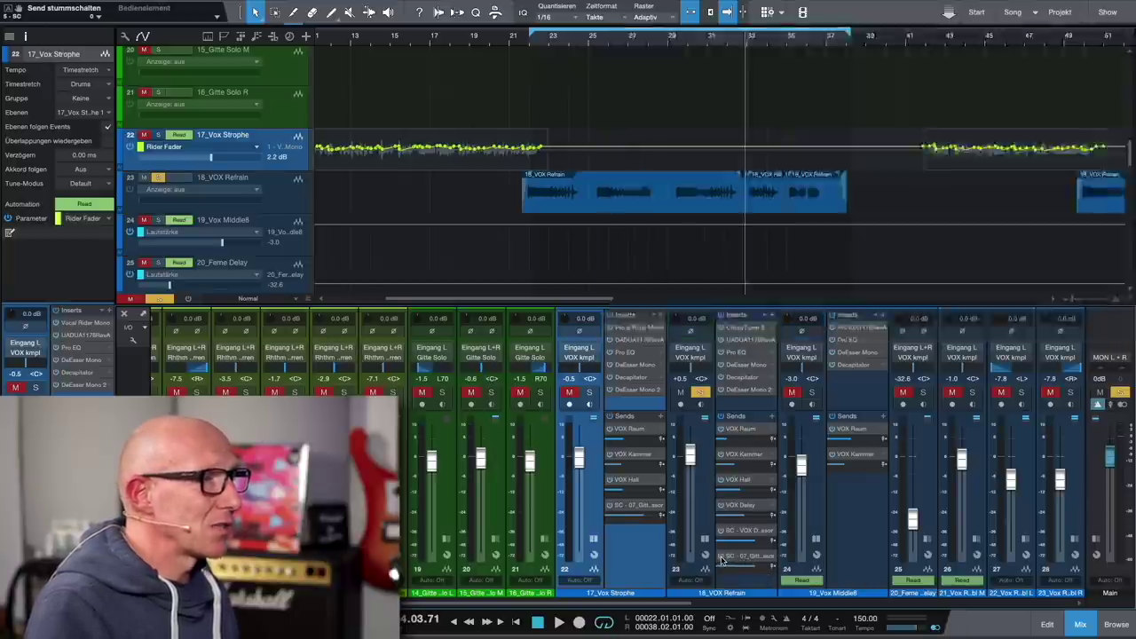
- Expand the VOX Raum, VOX Kammer, VOX Hall and VOX Delay effect channels to examine their inserts
left_click_drag(670, 607, 1127, 601)
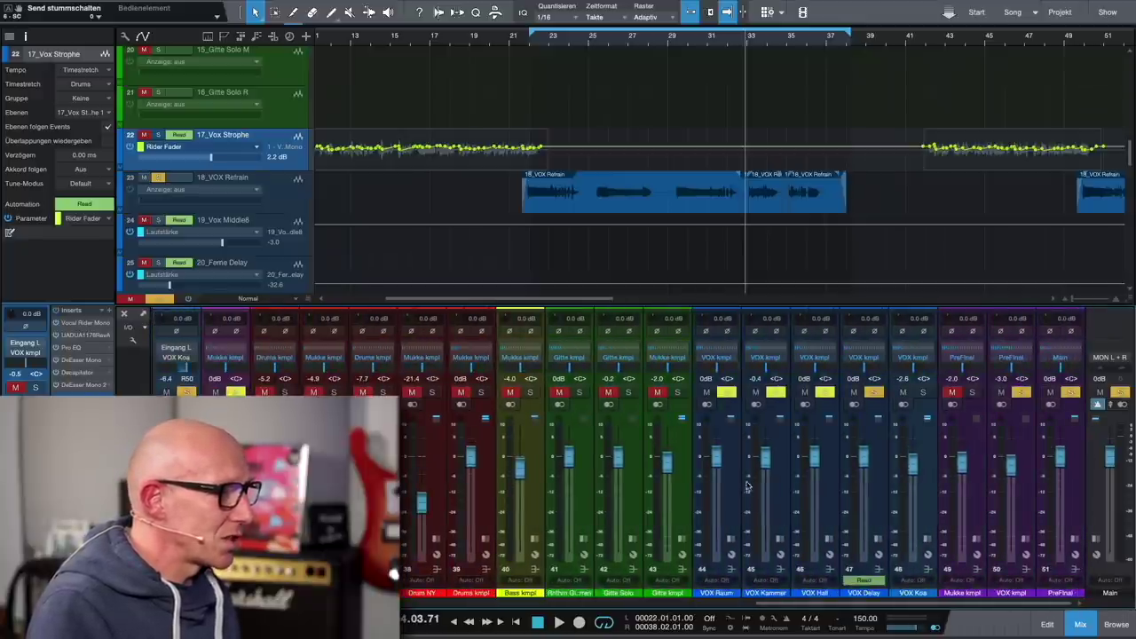
left_click(733, 541)
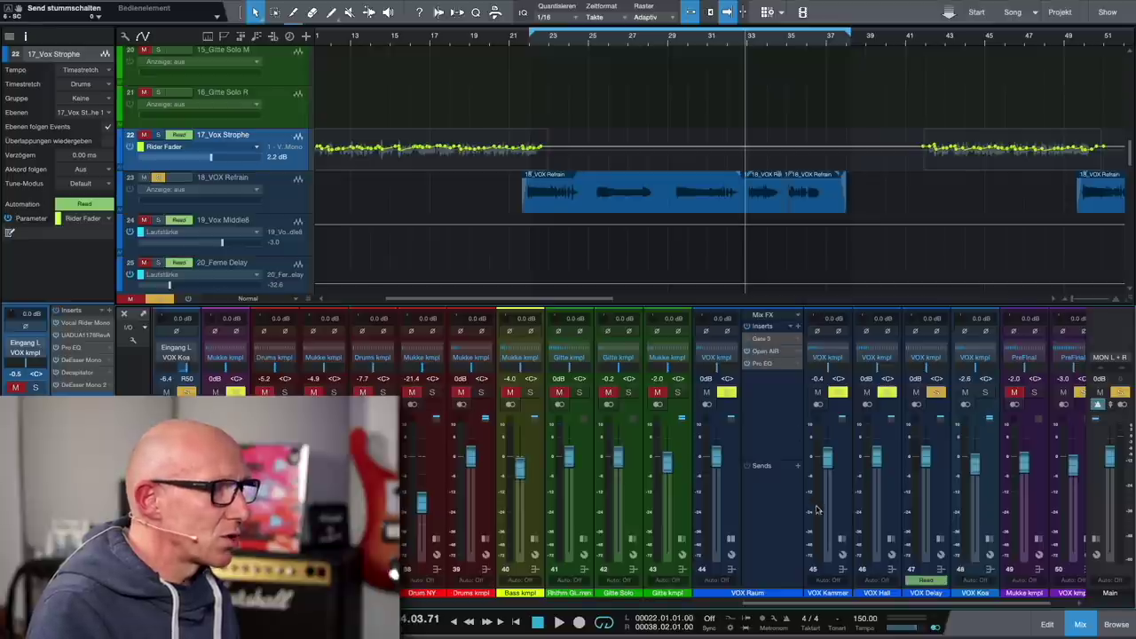
left_click(843, 541)
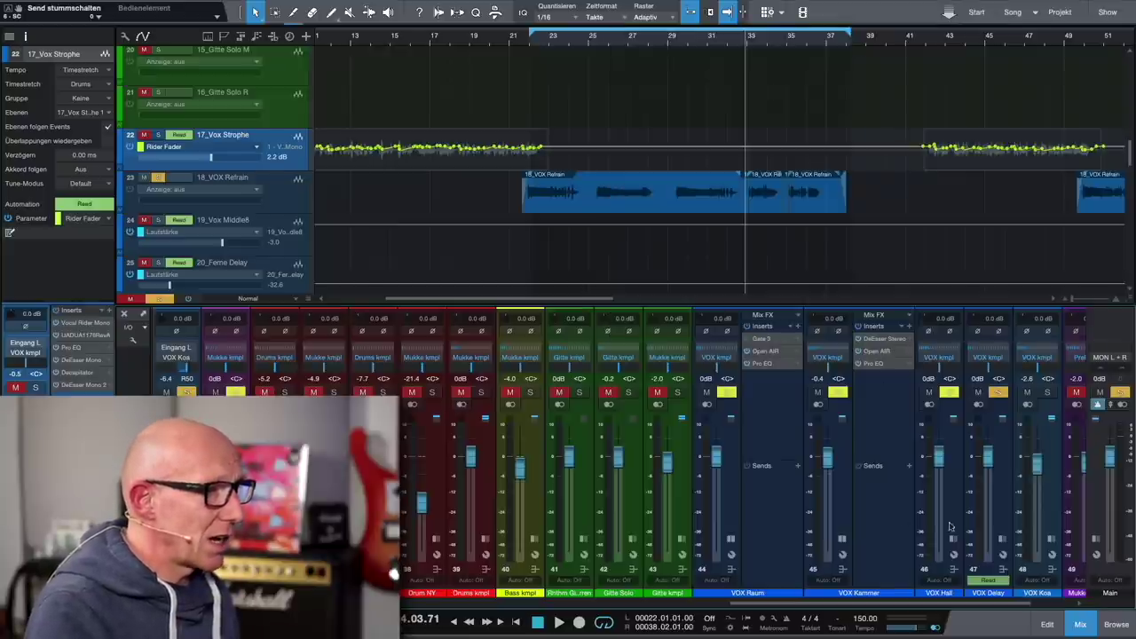
scroll(923, 444, "right", 3)
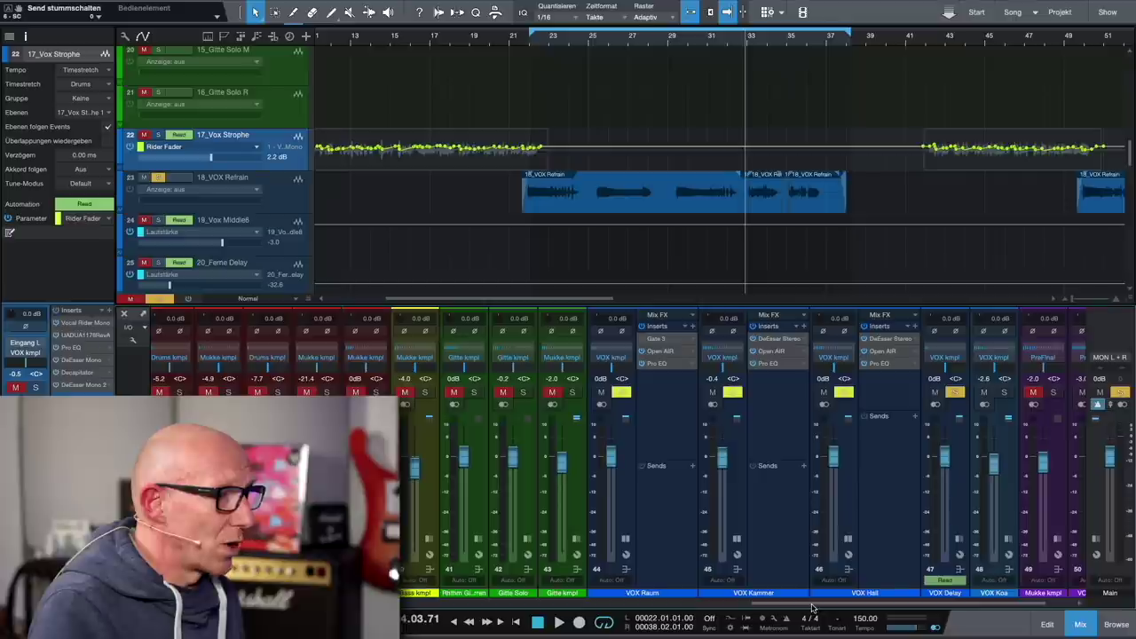
left_click(959, 540)
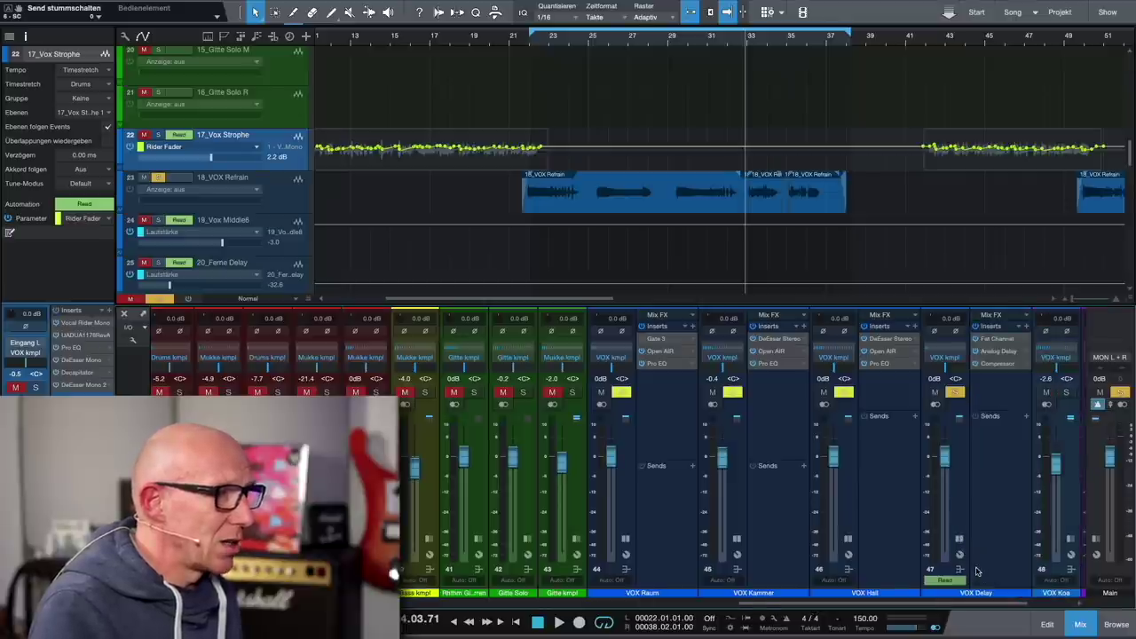
- Open the VOX Delay channel's inserts and examine the Fat Channel compressor and the Analog Delay settings
left_click(1000, 340)
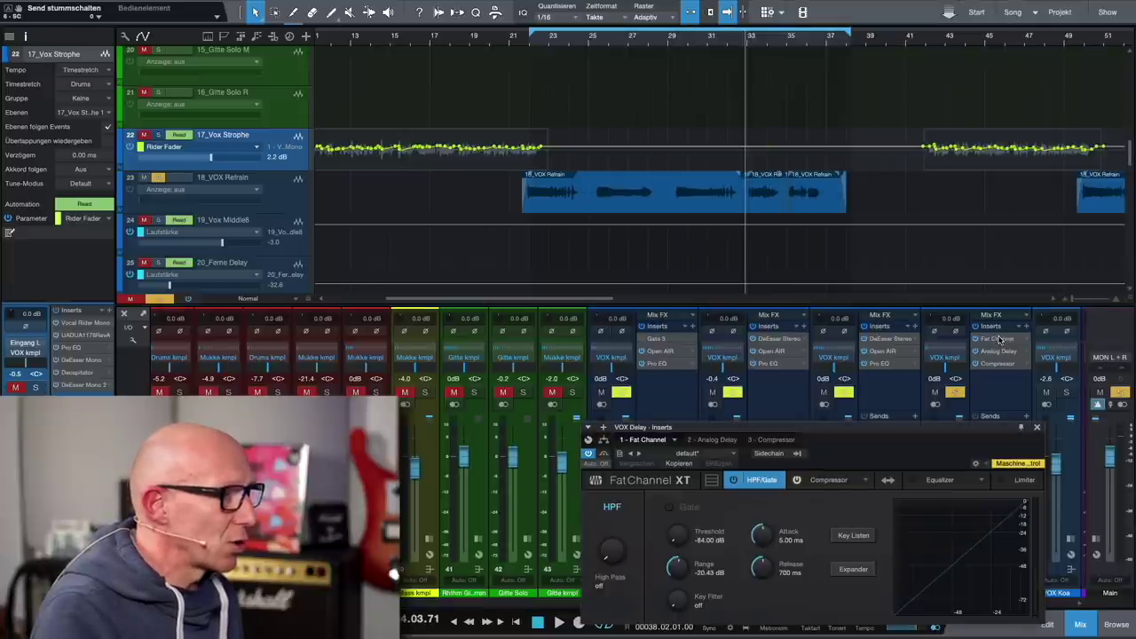
left_click_drag(935, 428, 817, 128)
left_click(715, 181)
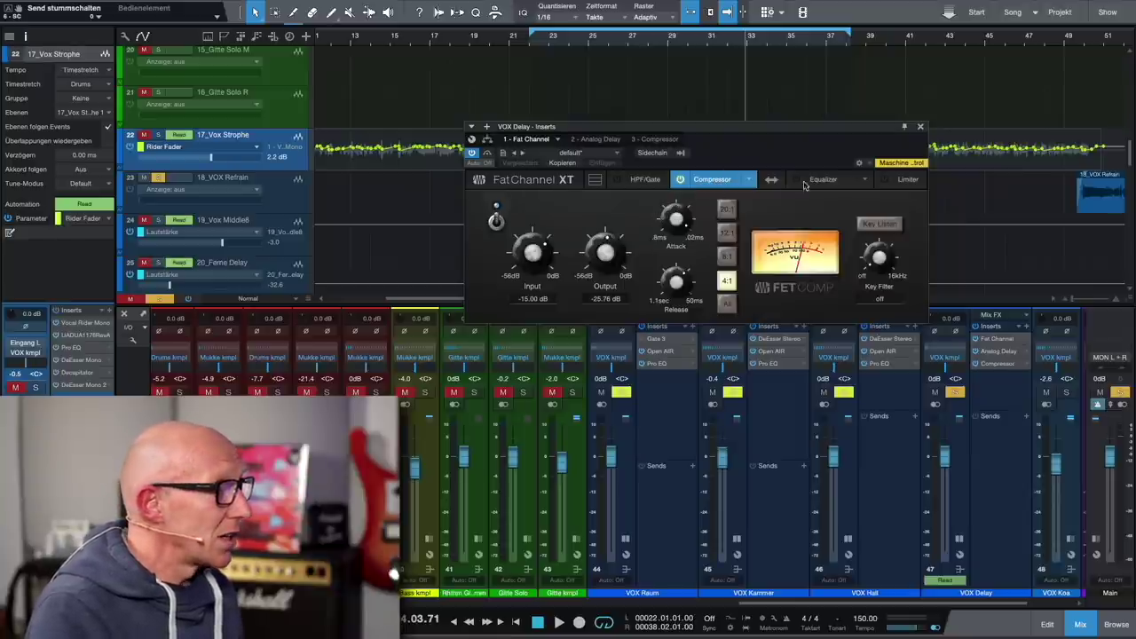
left_click(597, 140)
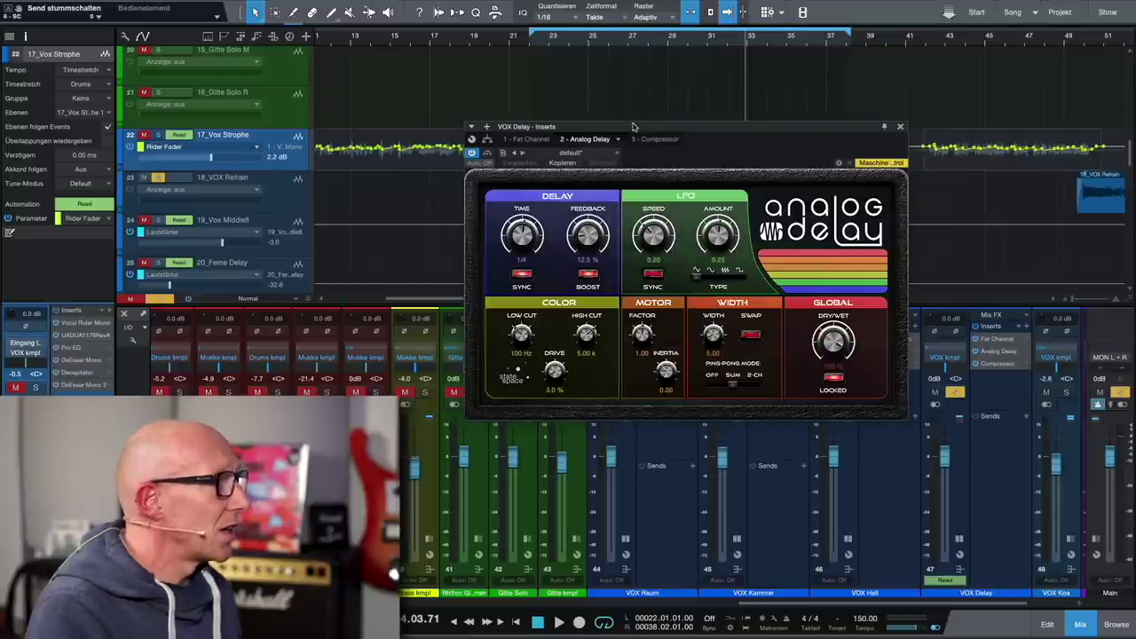
- Examine the sidechain source and settings of the VOX Delay channel's Compressor, play the chorus to watch its gain reduction, and close the window
left_click(656, 139)
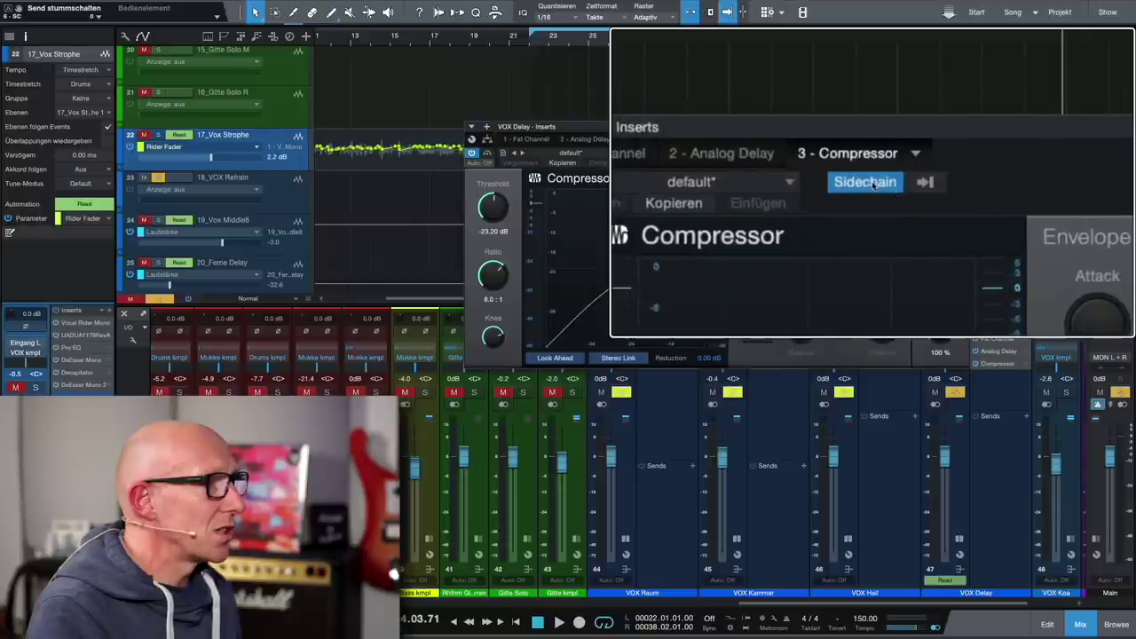
left_click(925, 181)
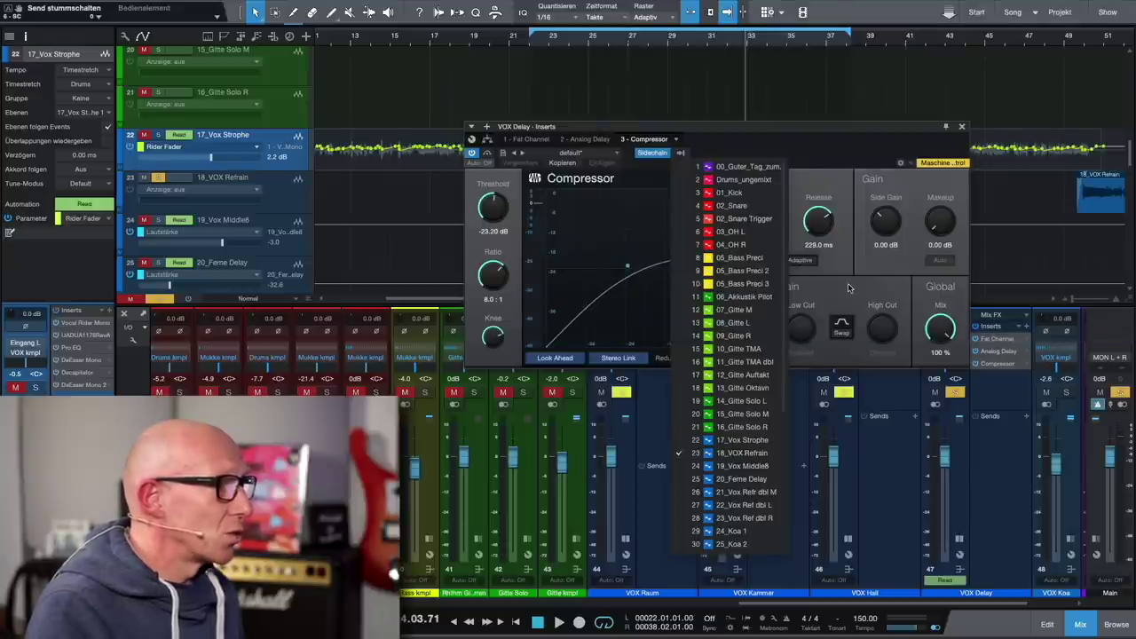
left_click(847, 286)
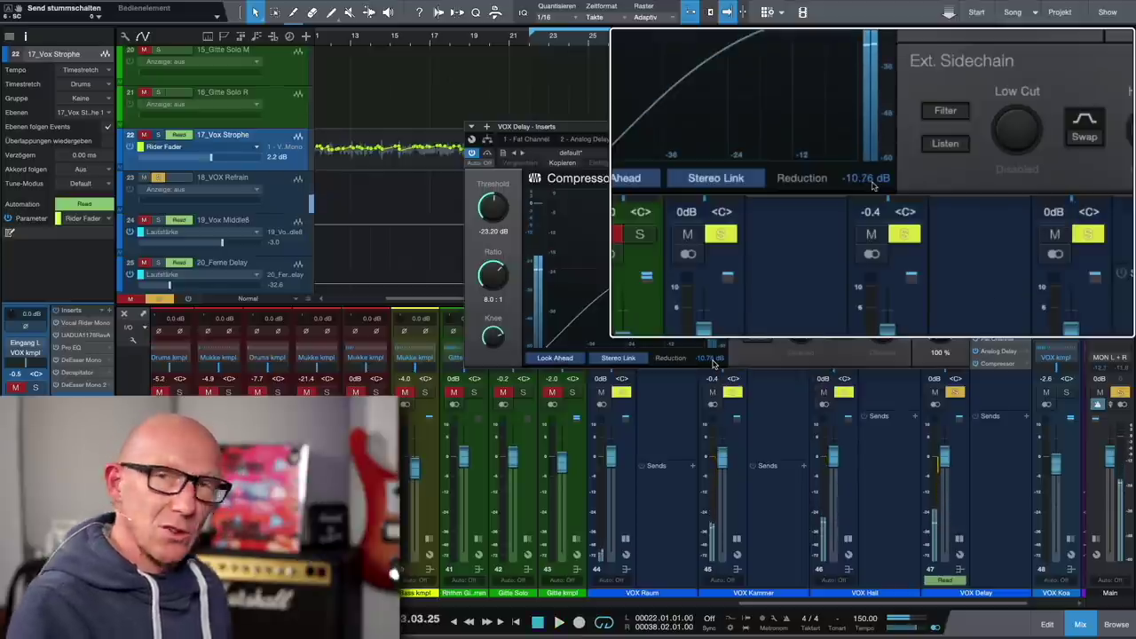
key("space")
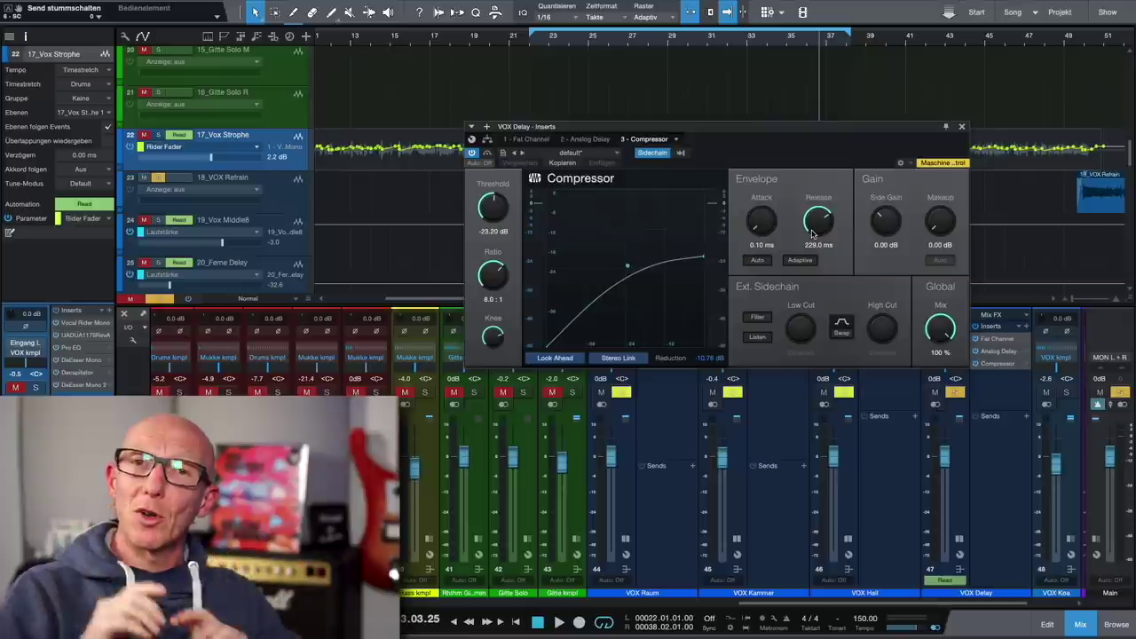
left_click(962, 127)
- Set the loop range over the 19_Vox Middle8 passage from bar 78 to bar 87 and hide the track automation
scroll(773, 201, "down", 4)
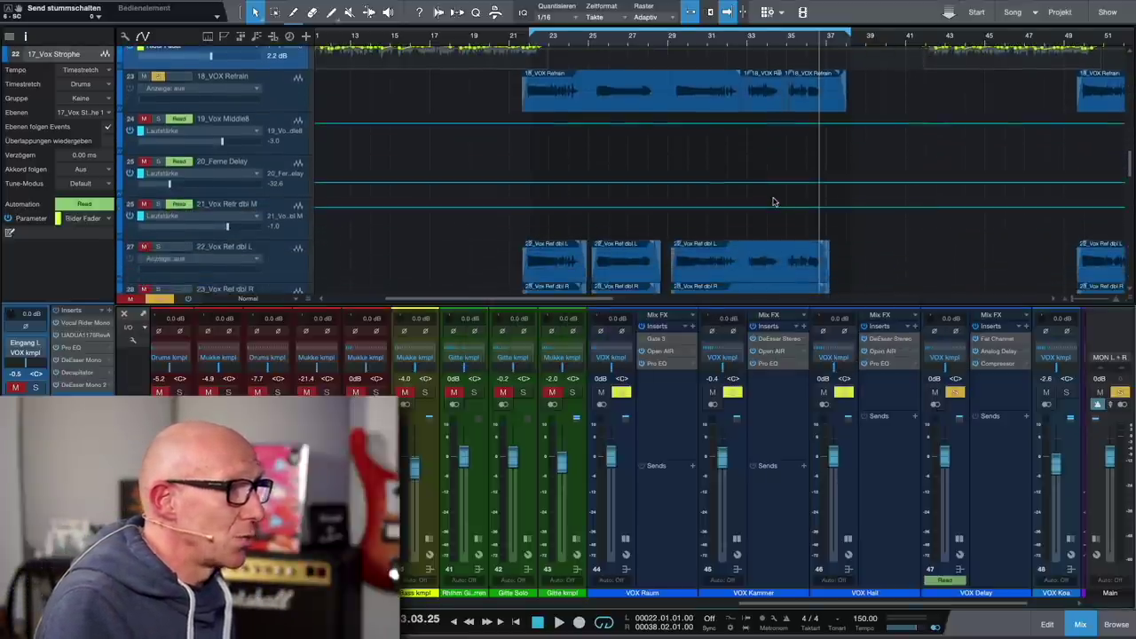
scroll(772, 203, "right", 3)
scroll(773, 202, "right", 8)
scroll(773, 201, "up", 2)
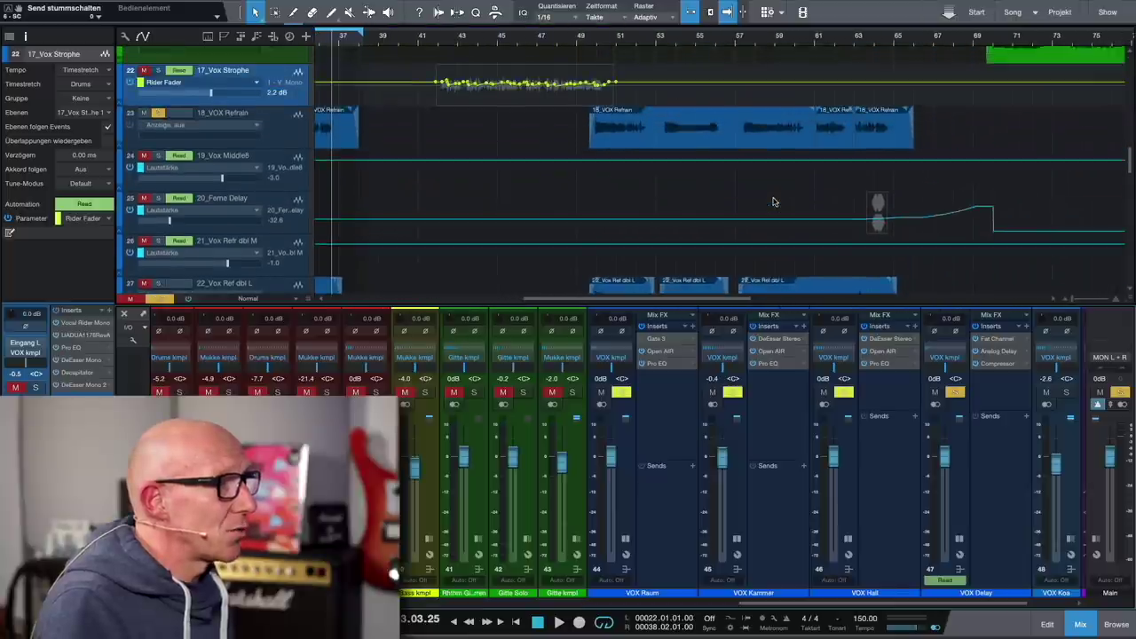
scroll(773, 201, "right", 3)
scroll(773, 201, "right", 2)
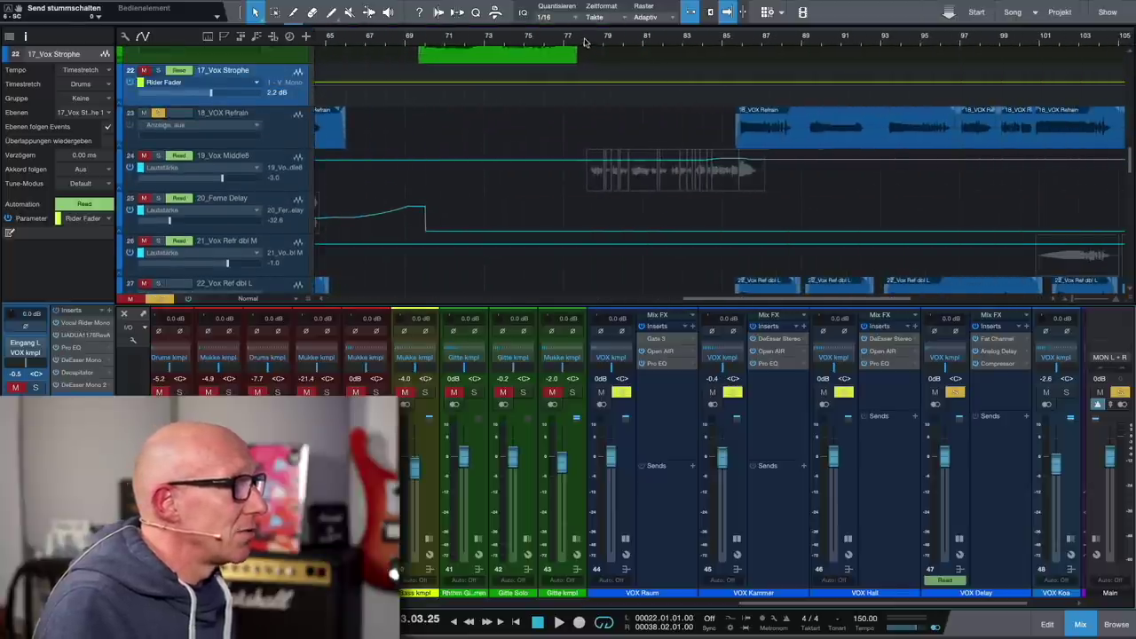
left_click_drag(584, 29, 766, 35)
key("a")
- Enlarge the 19_Vox Middle8 track and its waveform to examine how the vocal is cut into separate events
scroll(702, 192, "up", 5)
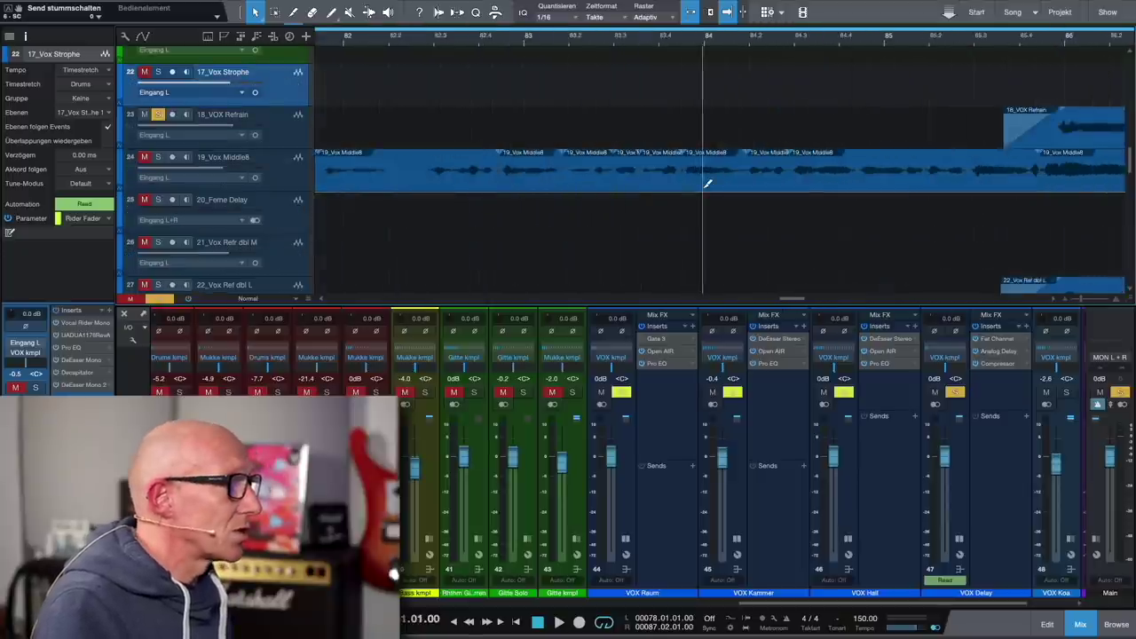
scroll(706, 188, "down", 6)
scroll(705, 188, "up", 5)
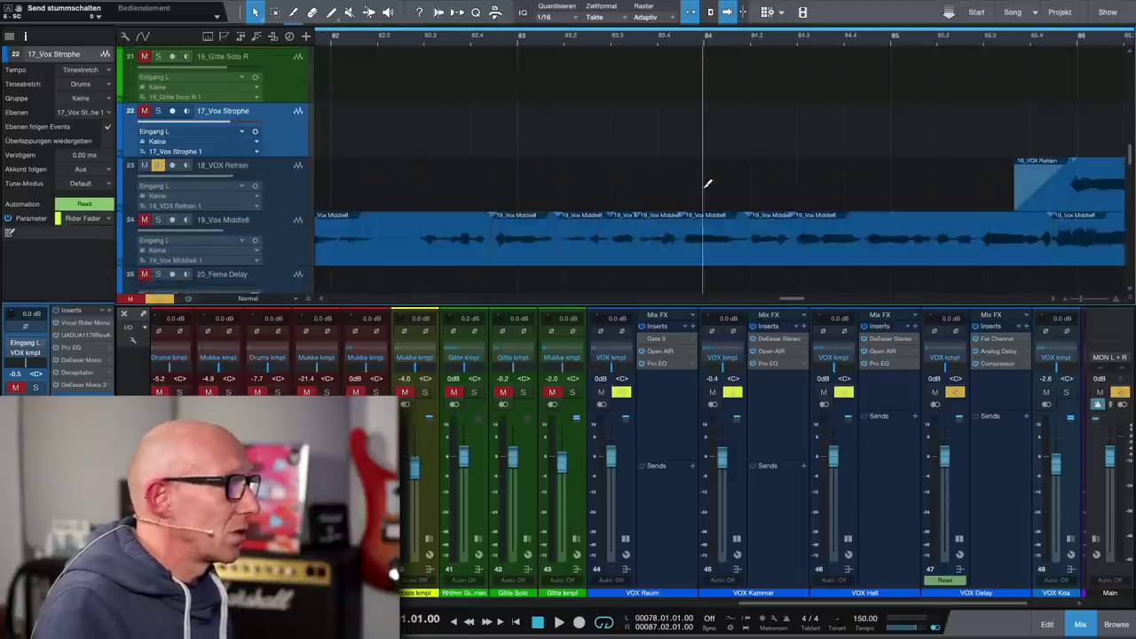
scroll(701, 192, "down", 3)
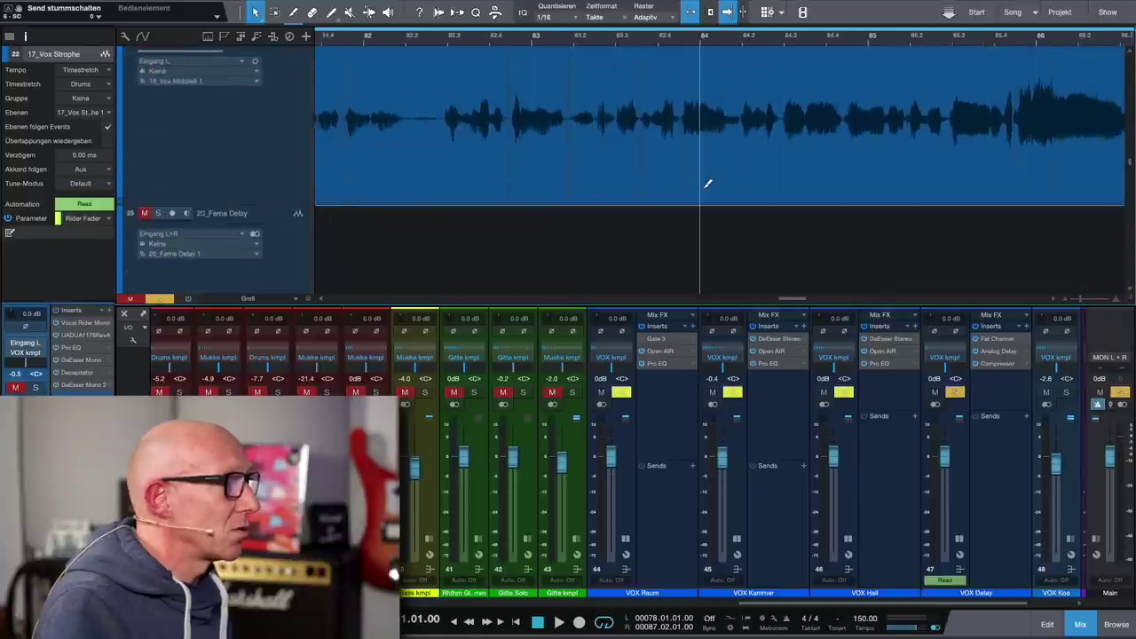
scroll(701, 192, "down", 4)
scroll(702, 192, "up", 2)
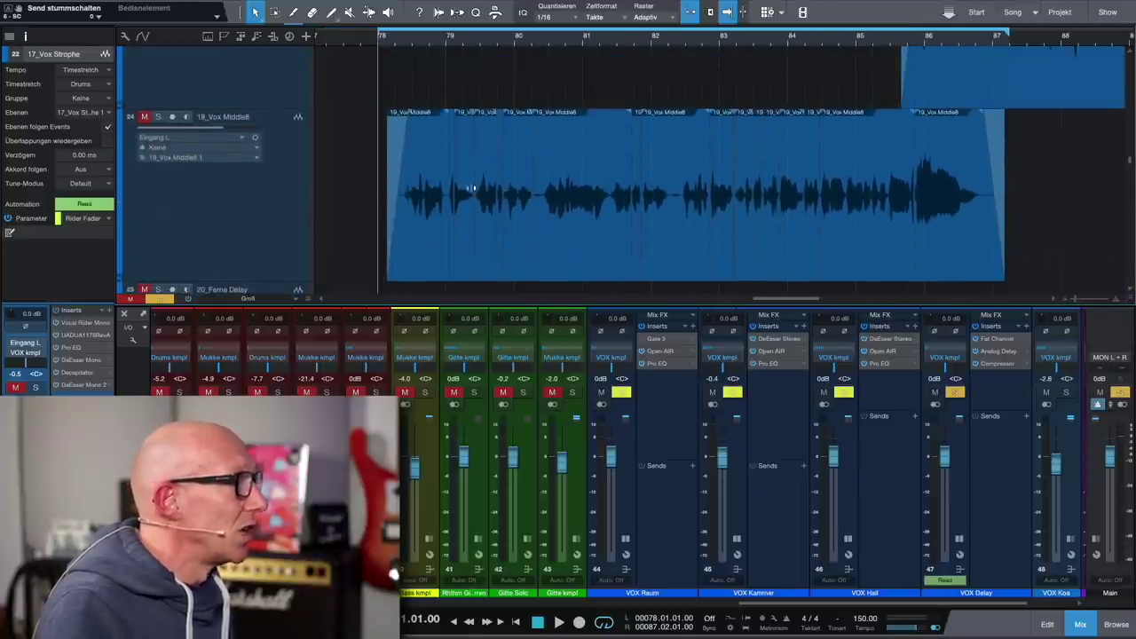
scroll(427, 171, "up", 5)
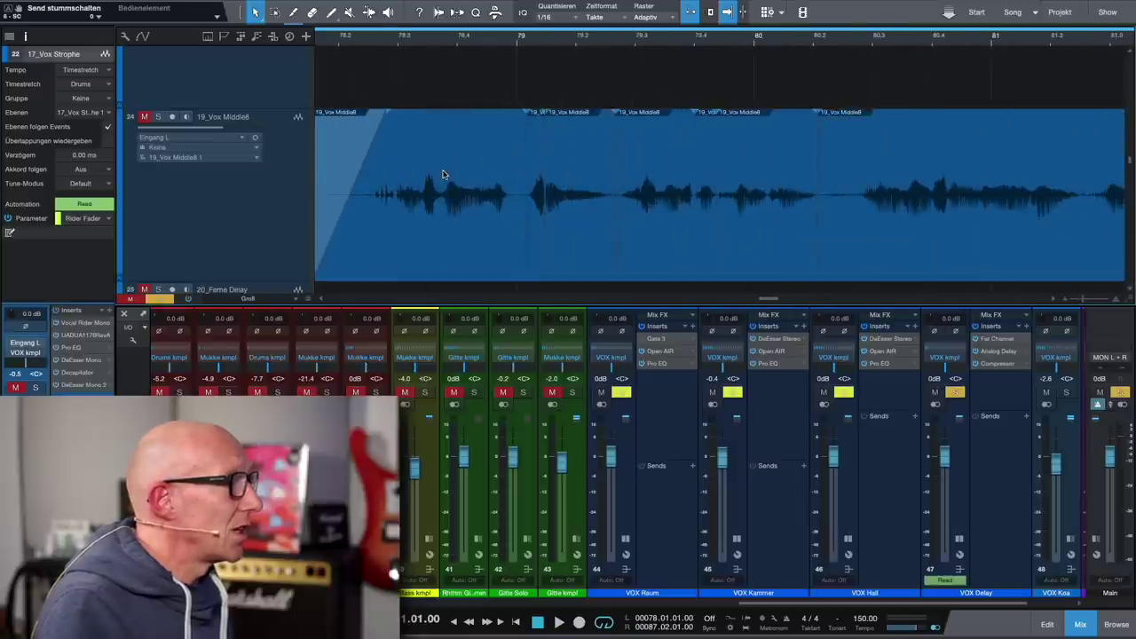
- Select the cut events of 19_Vox Middle8 between bars 78 and 80 one after another to examine the individual edits
left_click(443, 174)
left_click(538, 164)
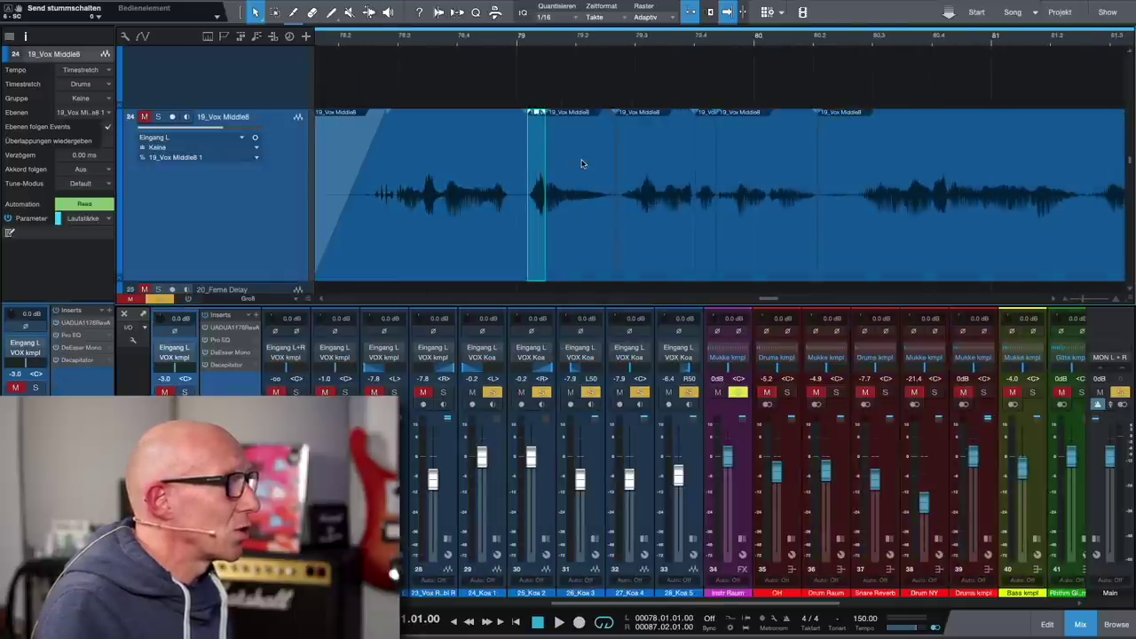
left_click(582, 163)
left_click(664, 165)
left_click(711, 162)
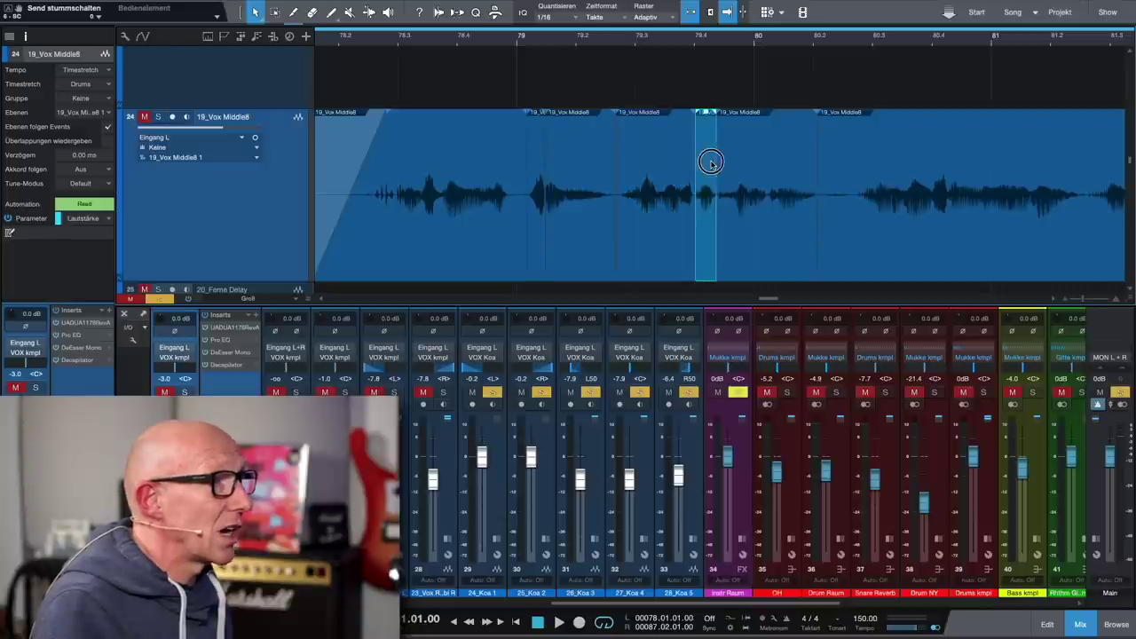
left_click(744, 165)
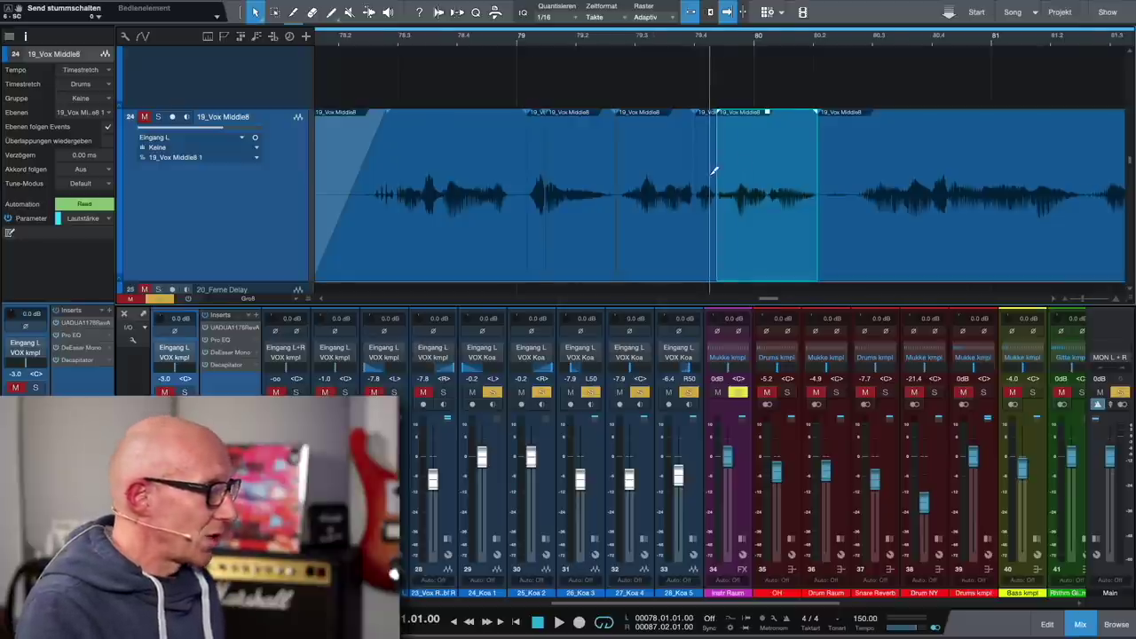
key("w")
key("w")
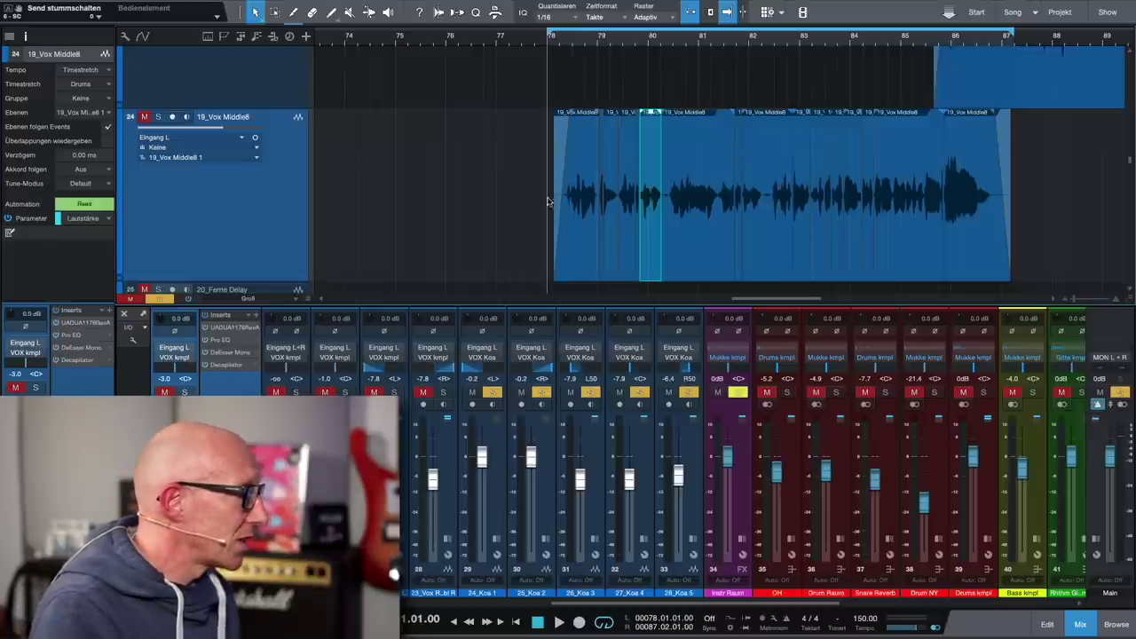
- Examine the inserts and sends of 19_Vox Middle8, play the passage soloed, and compare it unsoloed in the full mix
scroll(423, 409, "left", 3)
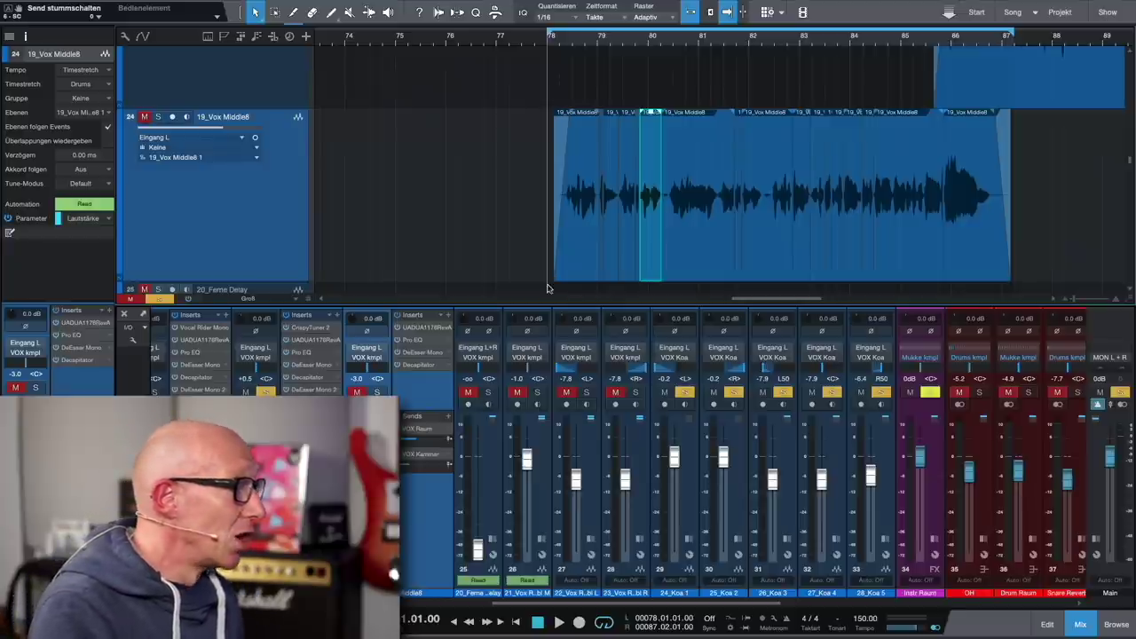
scroll(535, 380, "left", 5)
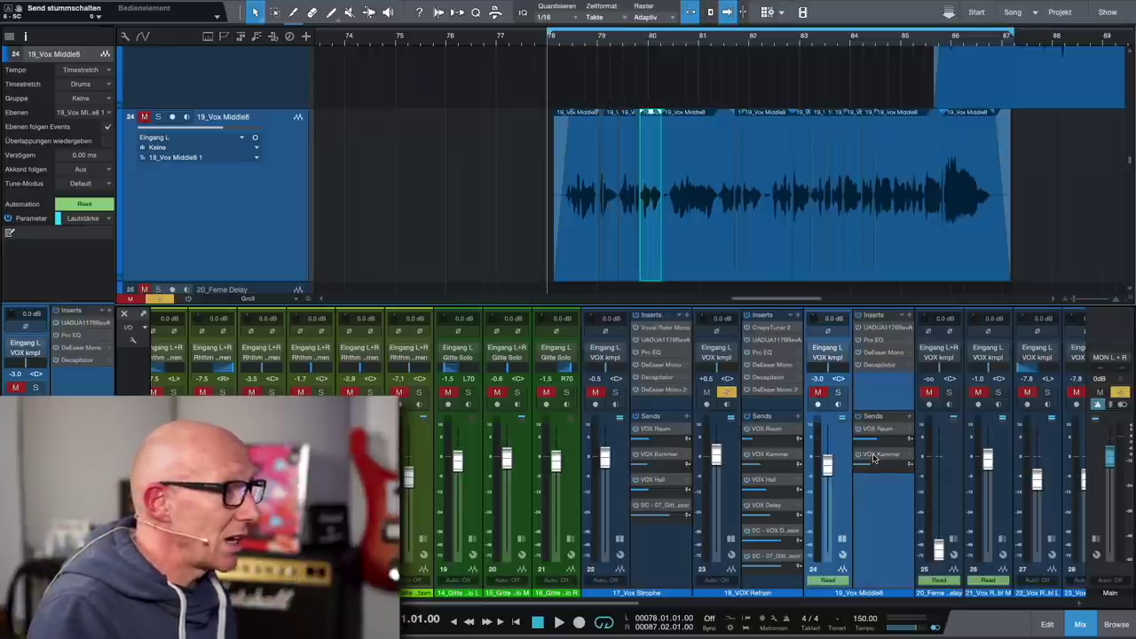
left_click(838, 391)
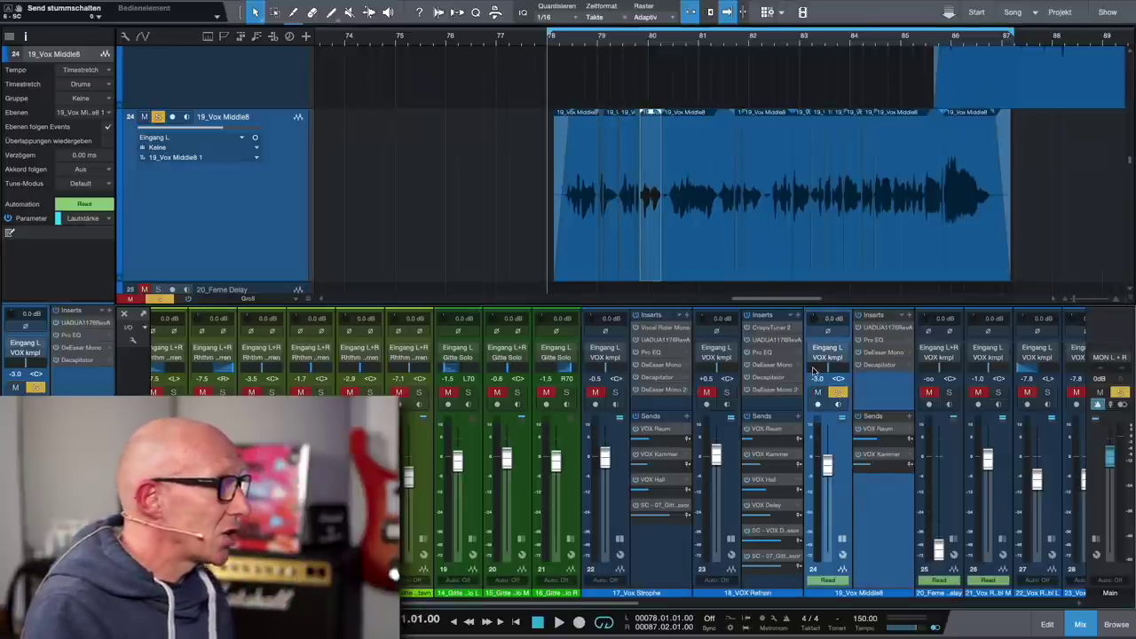
key("space")
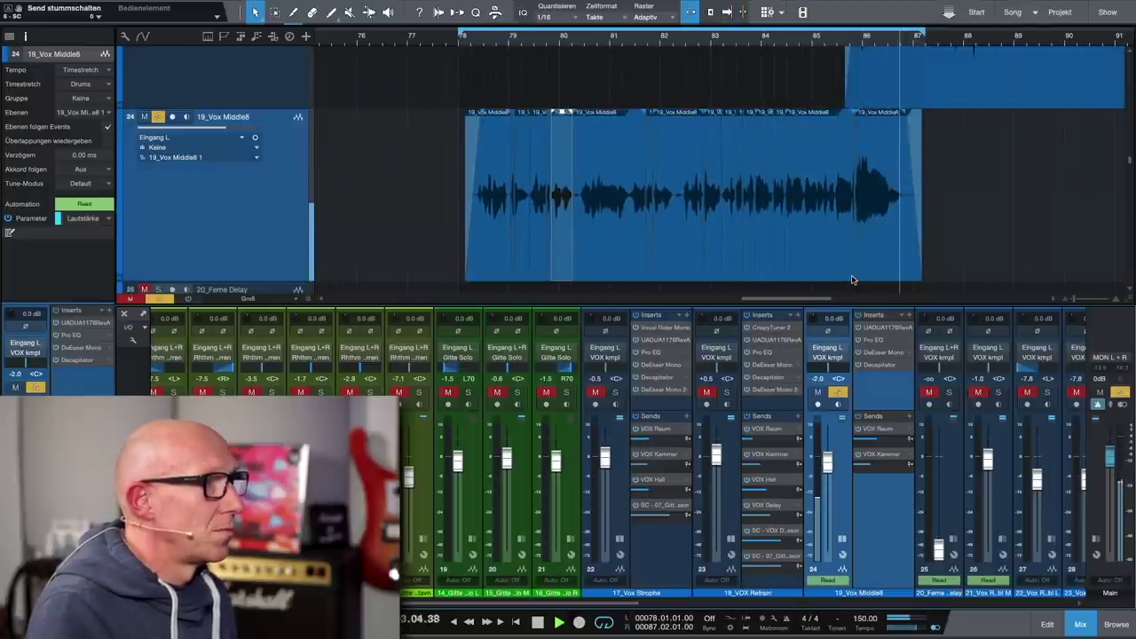
key("space")
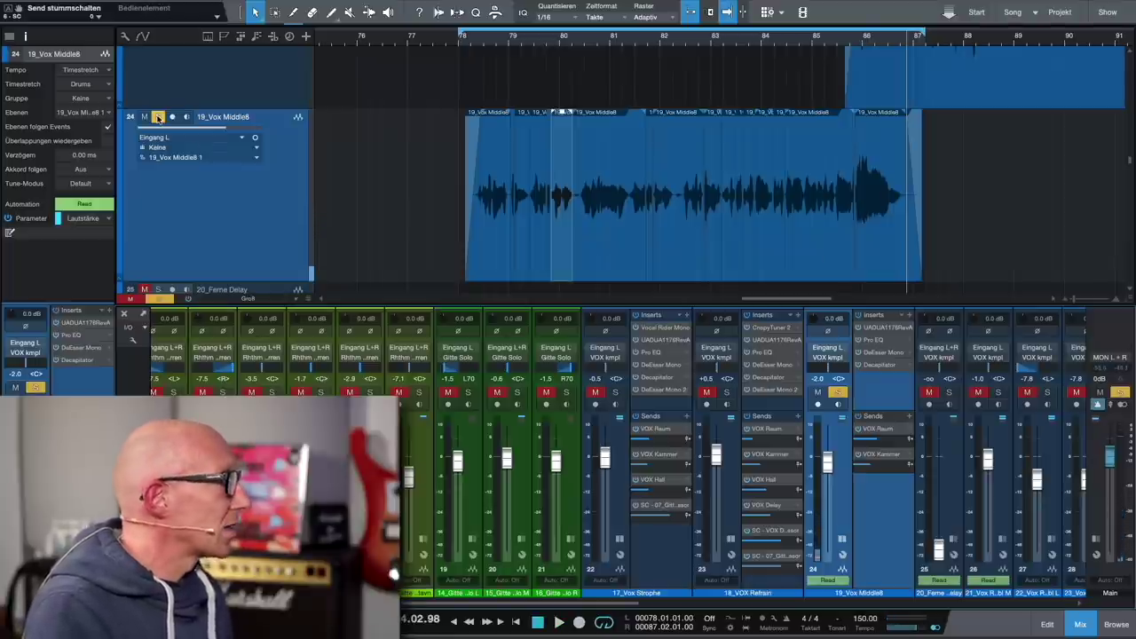
left_click(158, 117)
key("space")
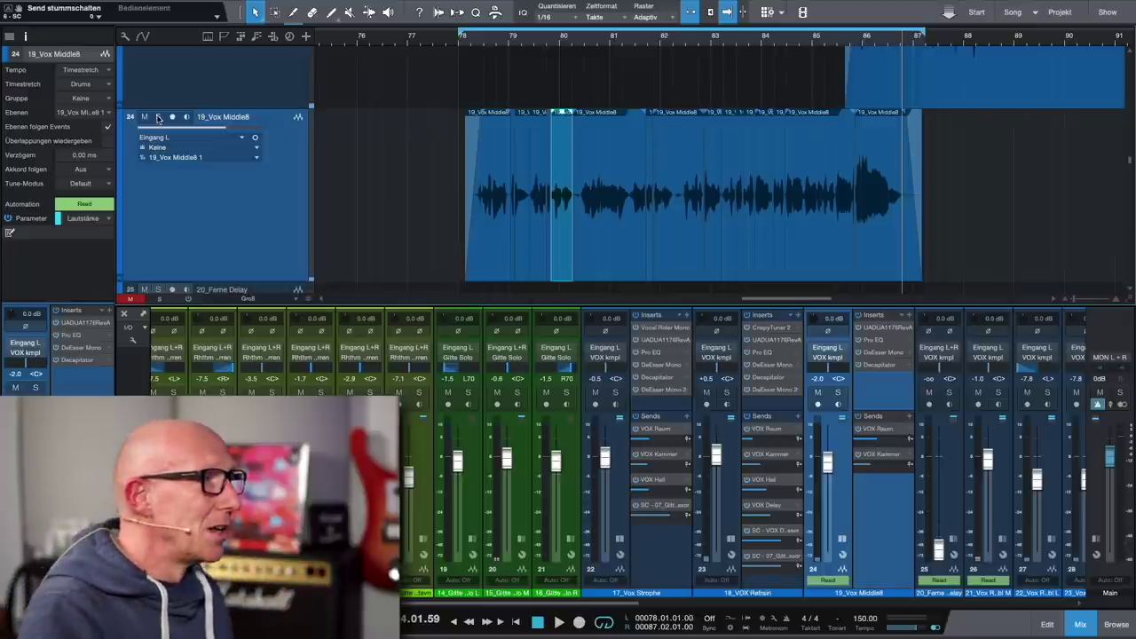
- Show the volume automation of 19_Vox Middle8 to examine its curve, undo the added automation point, and hide the automation again
key("a")
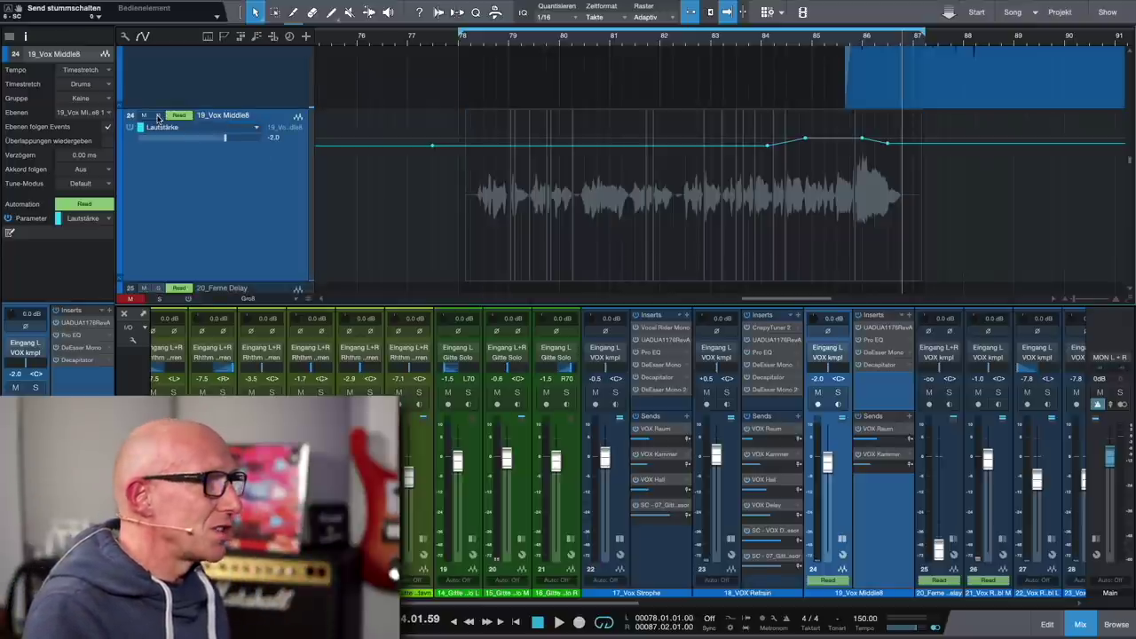
left_click(784, 158)
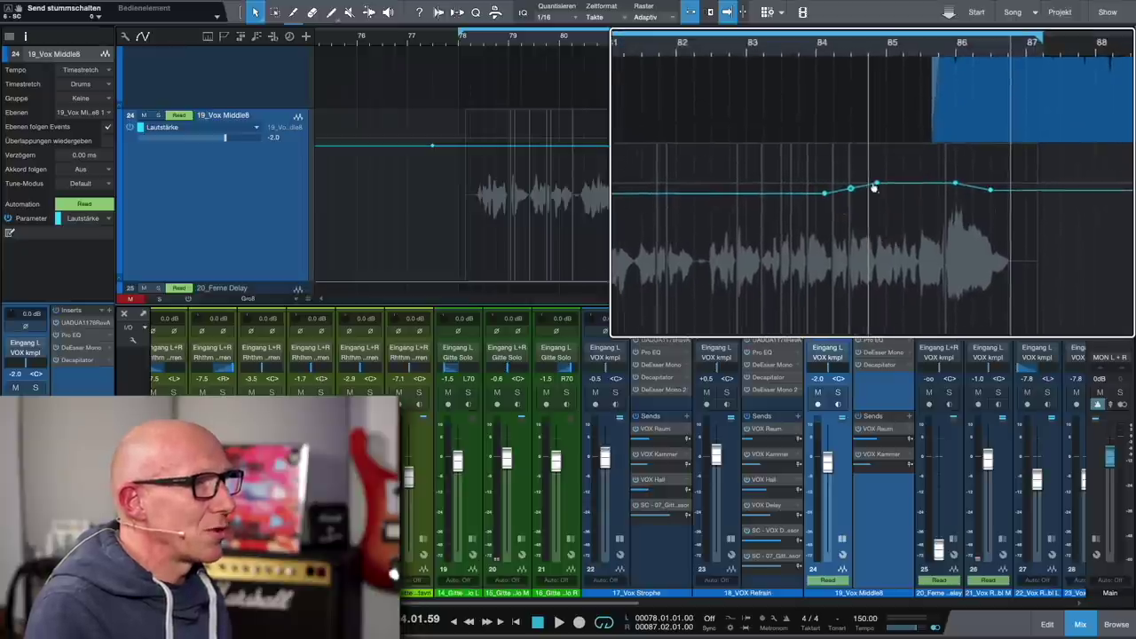
key("ctrl+z")
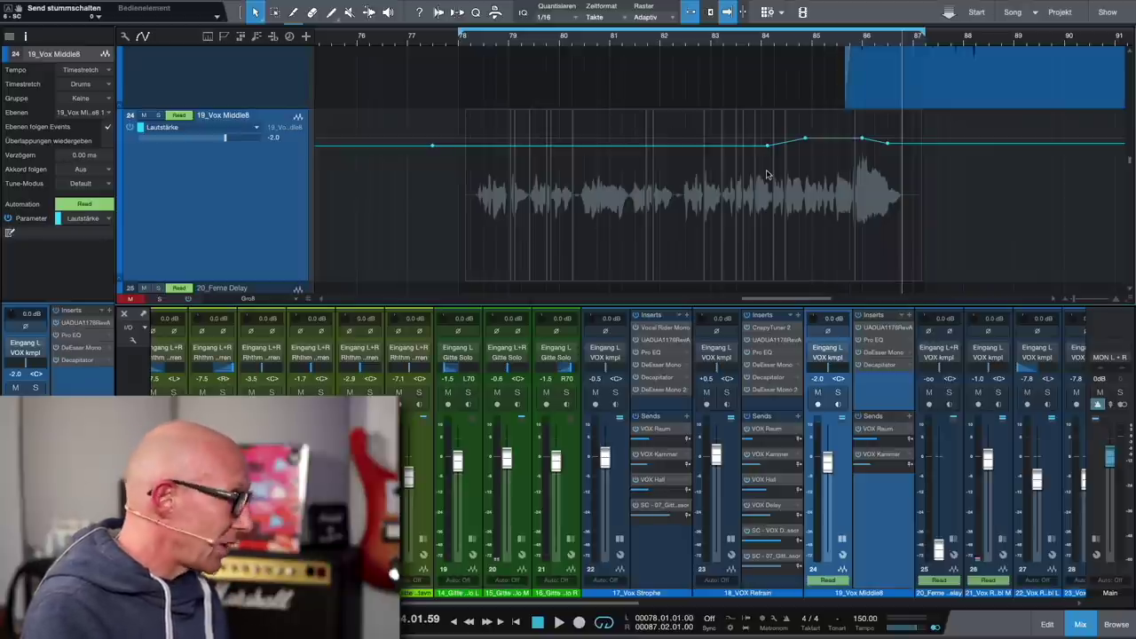
key("a")
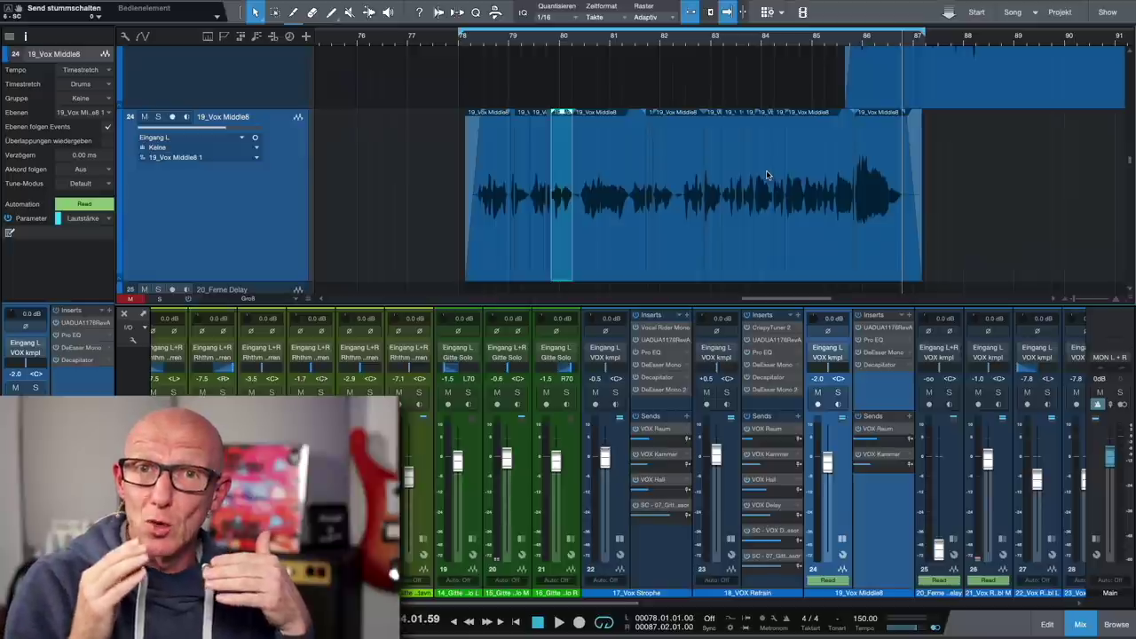
- Open the inserts of 19_Vox Middle8 and examine the UAD UA 1176 Rev A with the track soloed, followed by the Pro EQ
double_click(887, 329)
left_click_drag(719, 237, 674, 240)
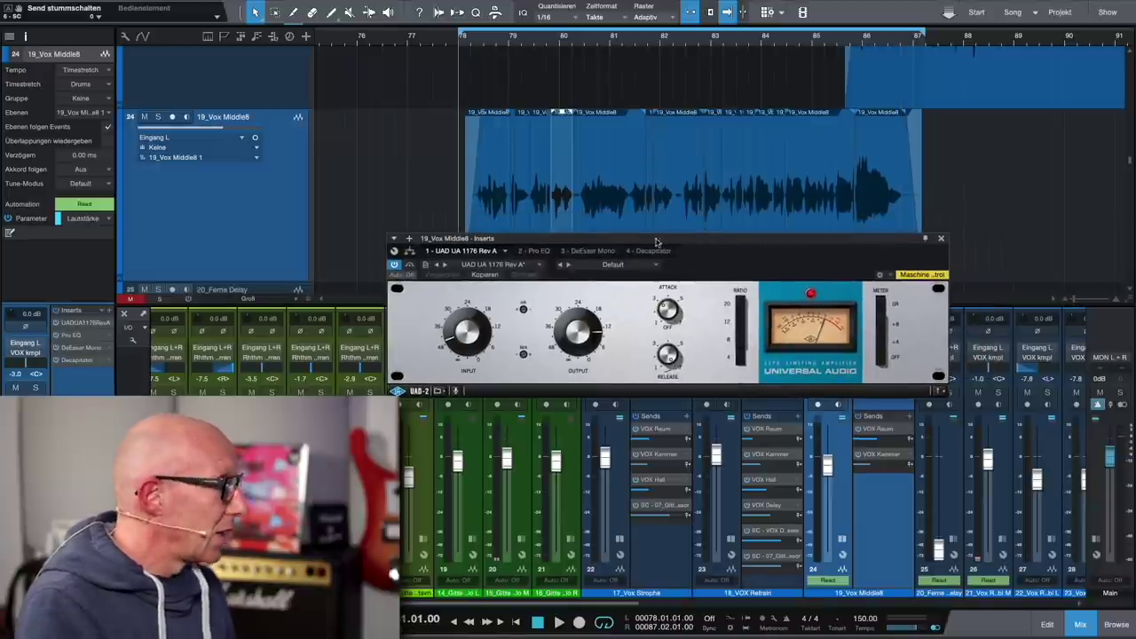
left_click(159, 117)
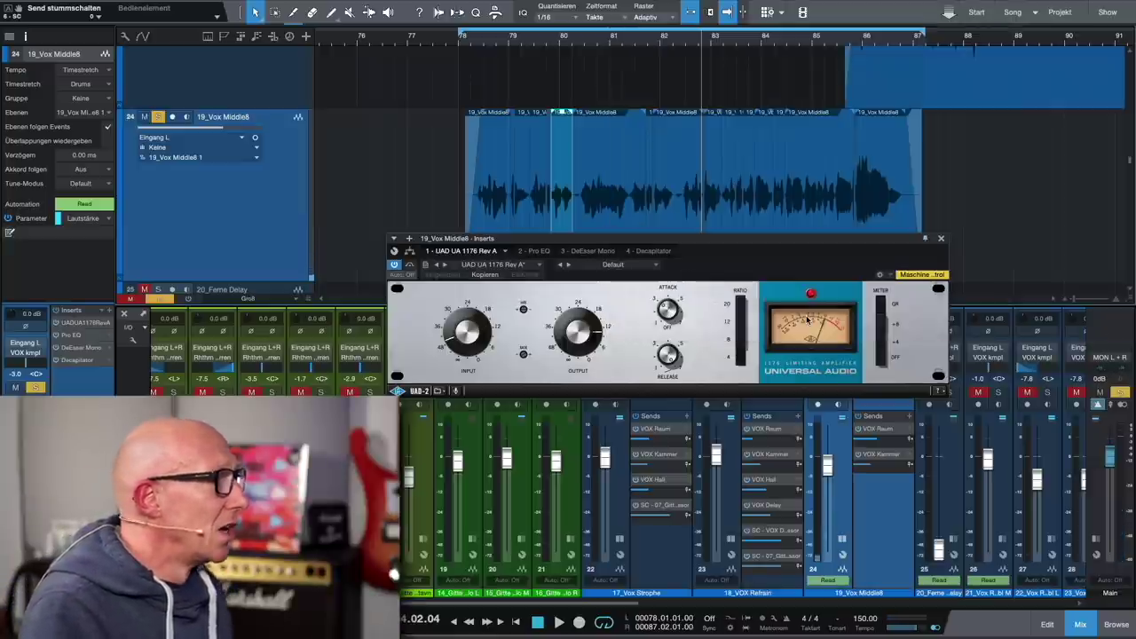
left_click(537, 251)
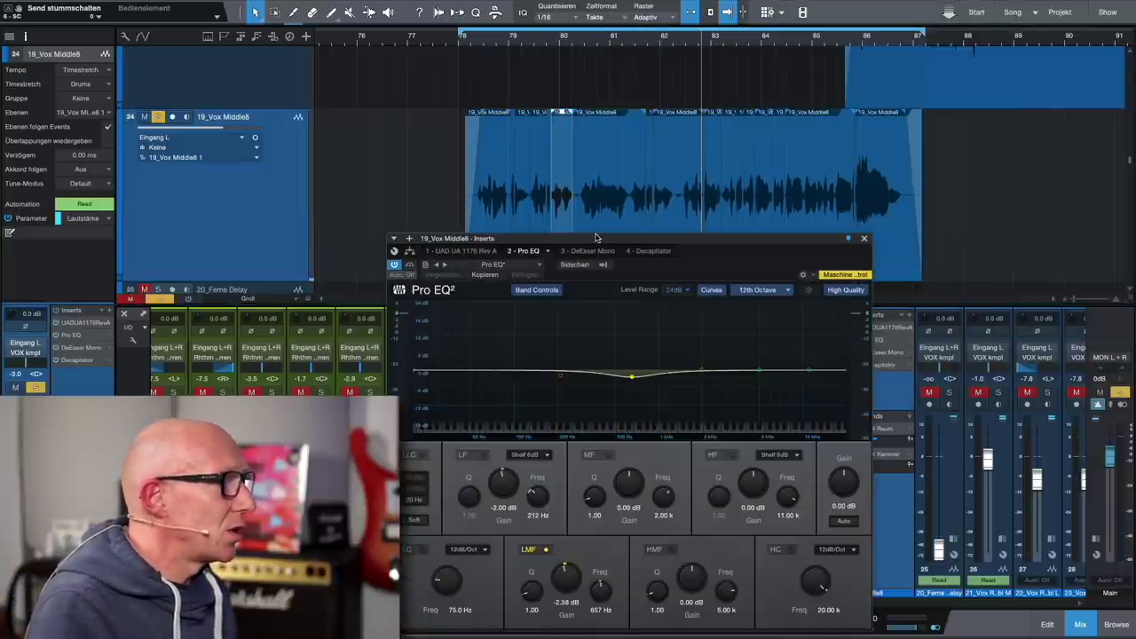
left_click_drag(597, 240, 712, 185)
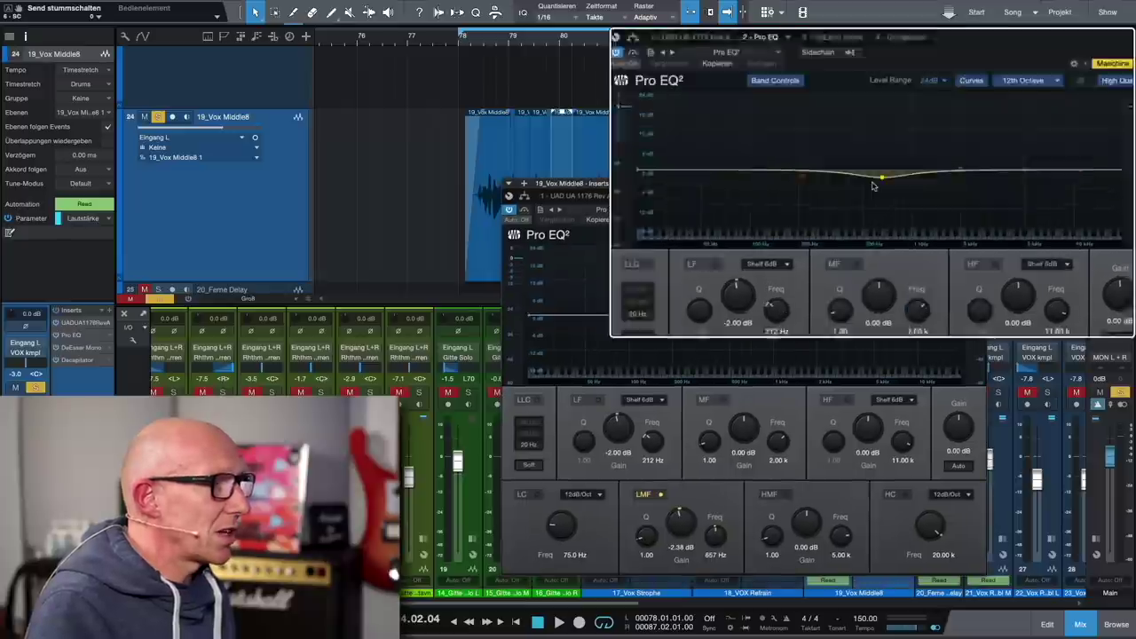
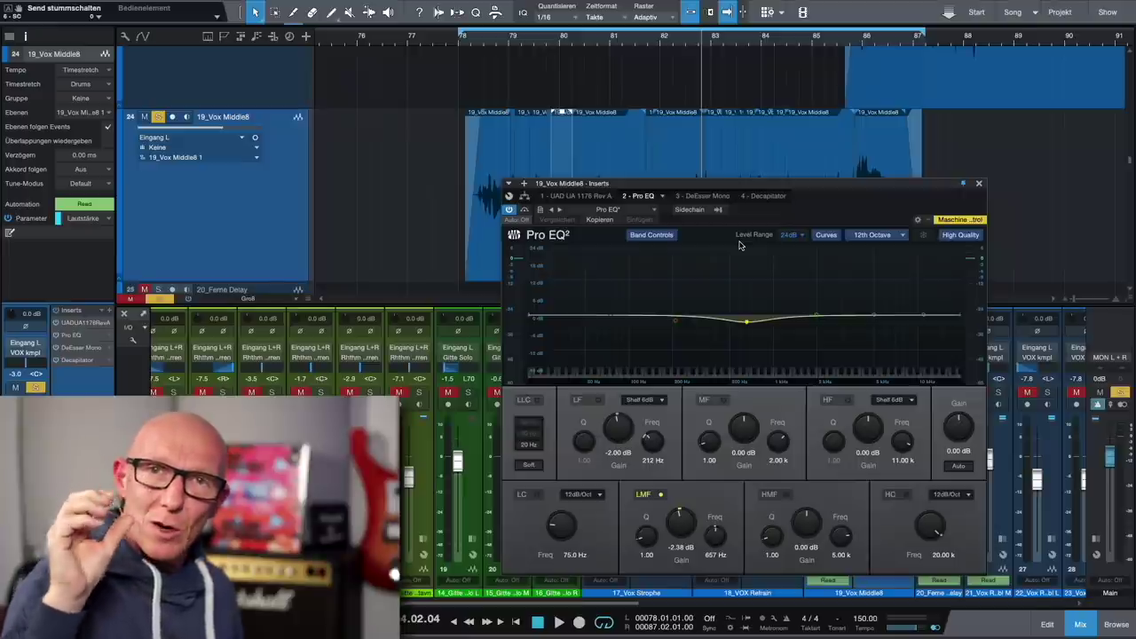
- Examine the DeEsser Mono and Decapitator settings of 19_Vox Middle8 and close the inserts window
left_click(710, 196)
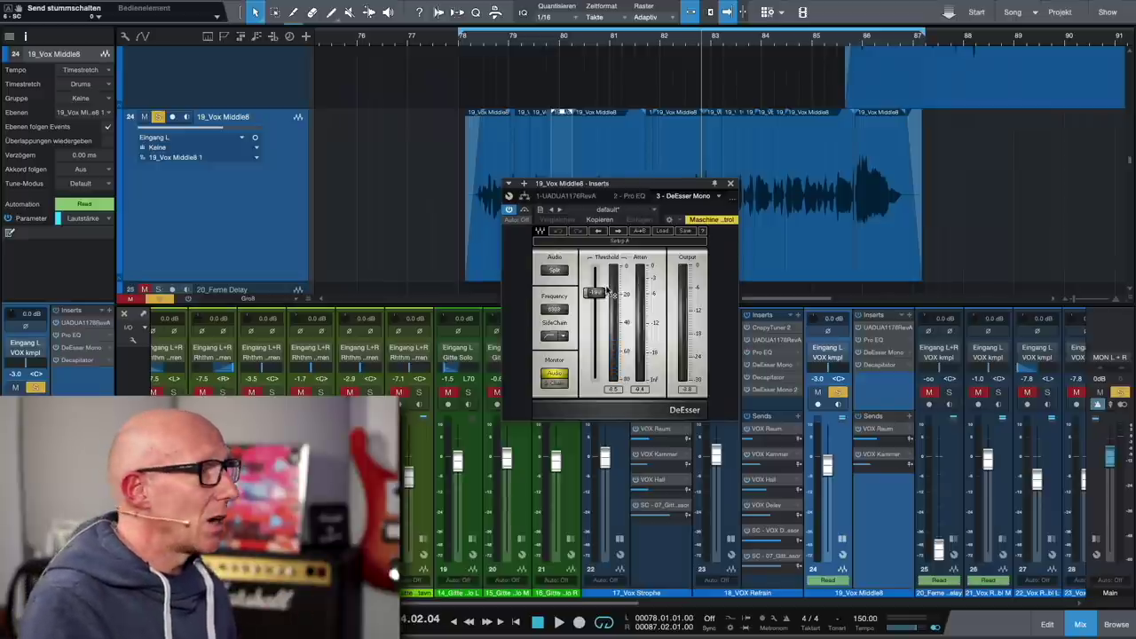
left_click(724, 196)
left_click(691, 251)
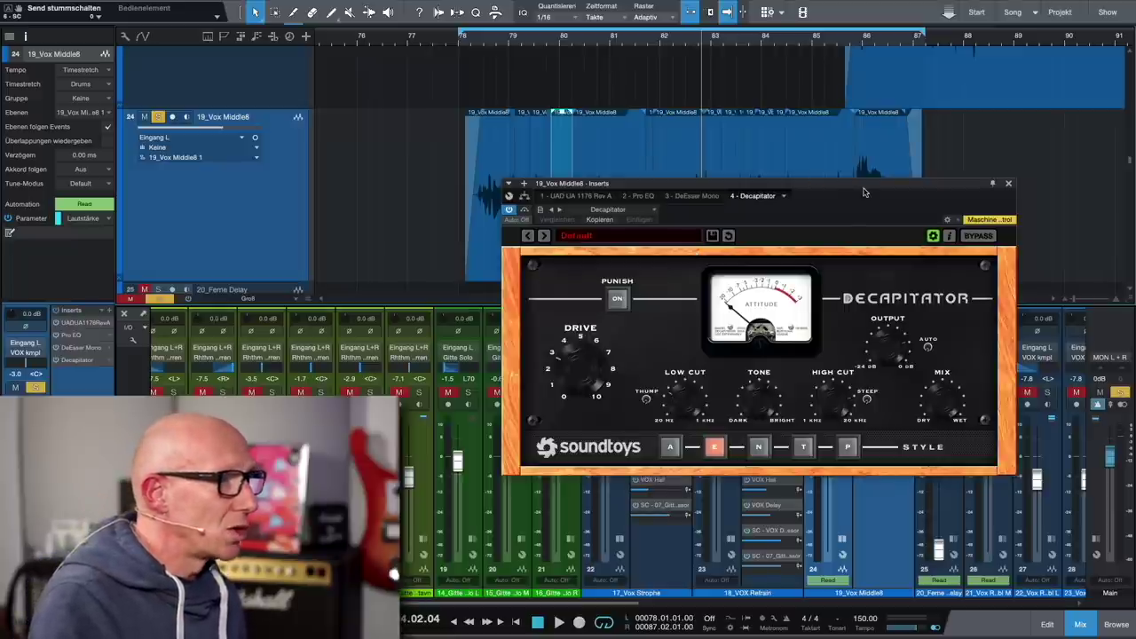
left_click_drag(918, 193, 881, 175)
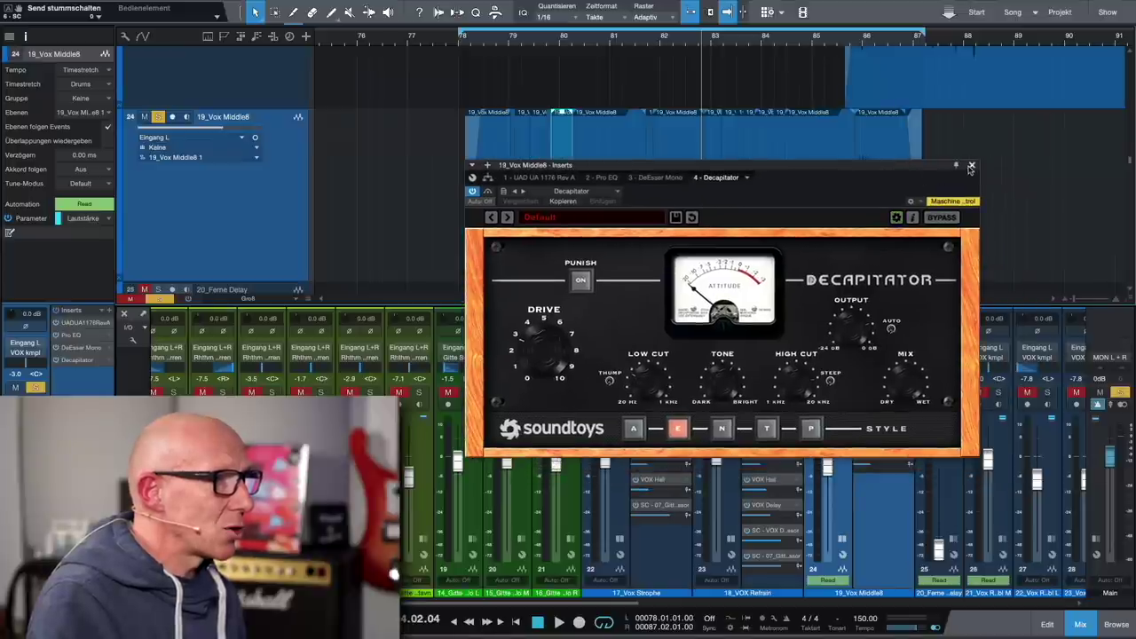
left_click(971, 166)
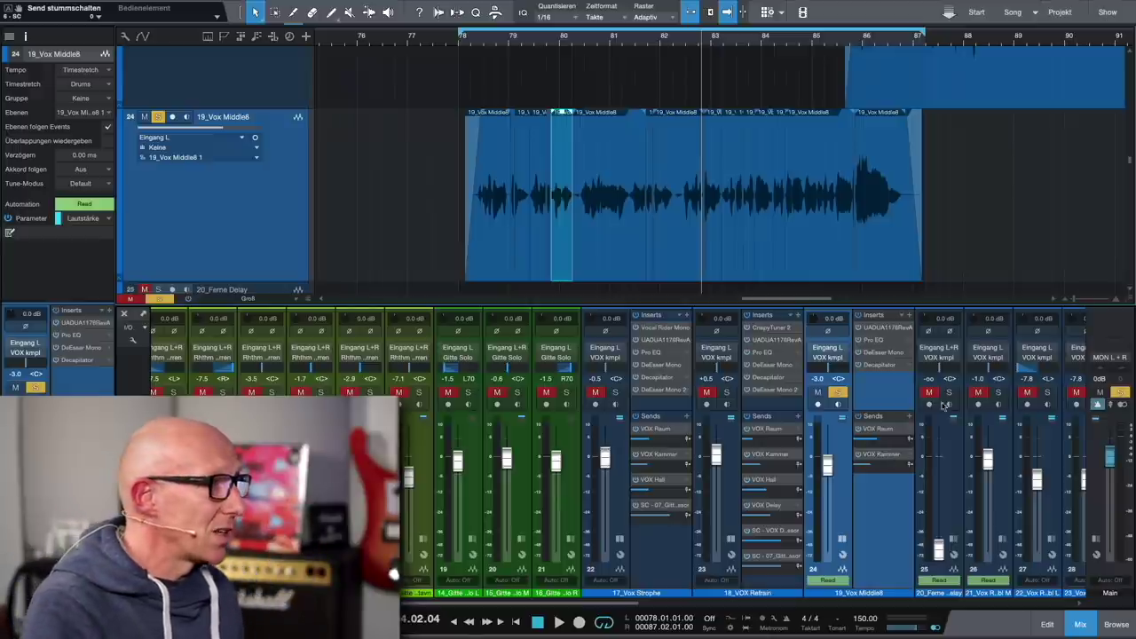
- Unsolo 19_Vox Middle8, turn off looping, and play the full mix from the middle eight into the following chorus
left_click(158, 116)
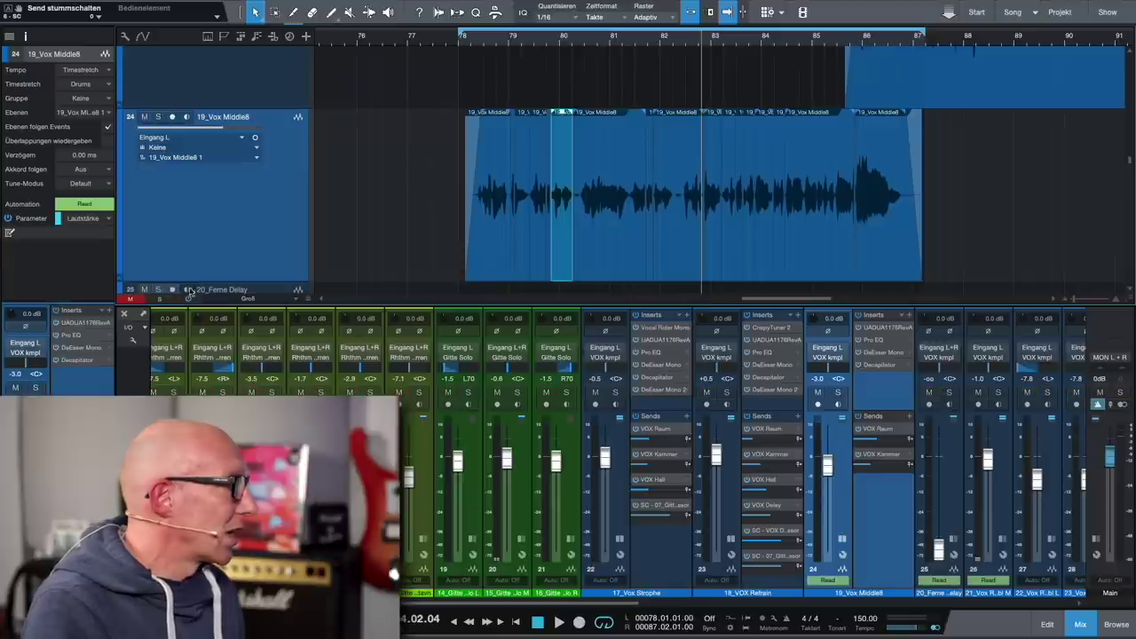
left_click(604, 621)
key("space")
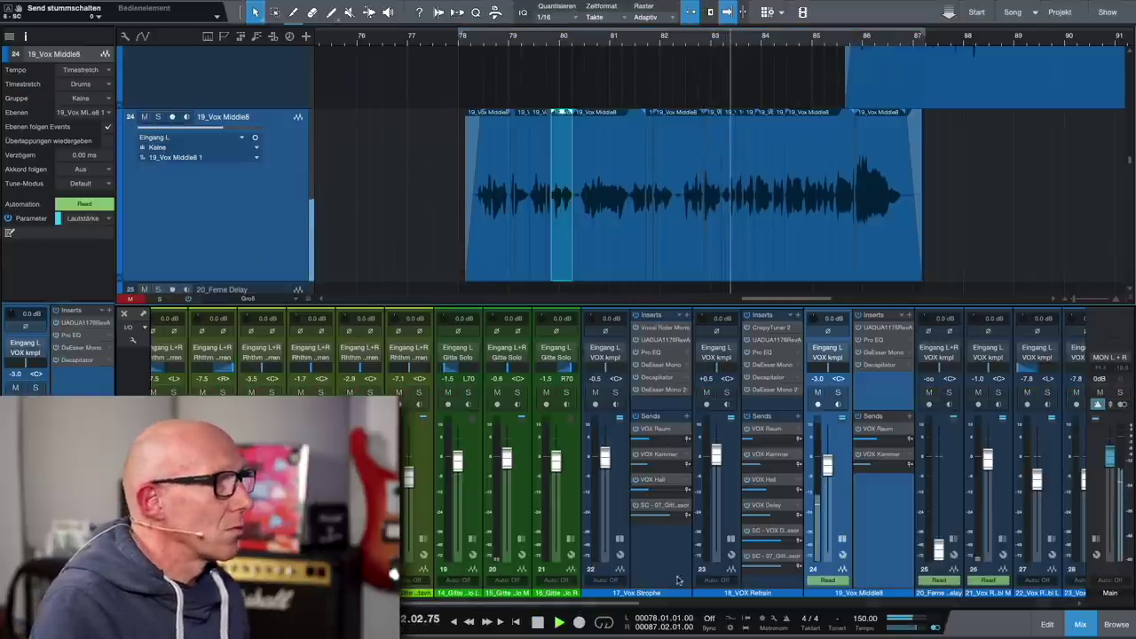
scroll(836, 180, "up", 1)
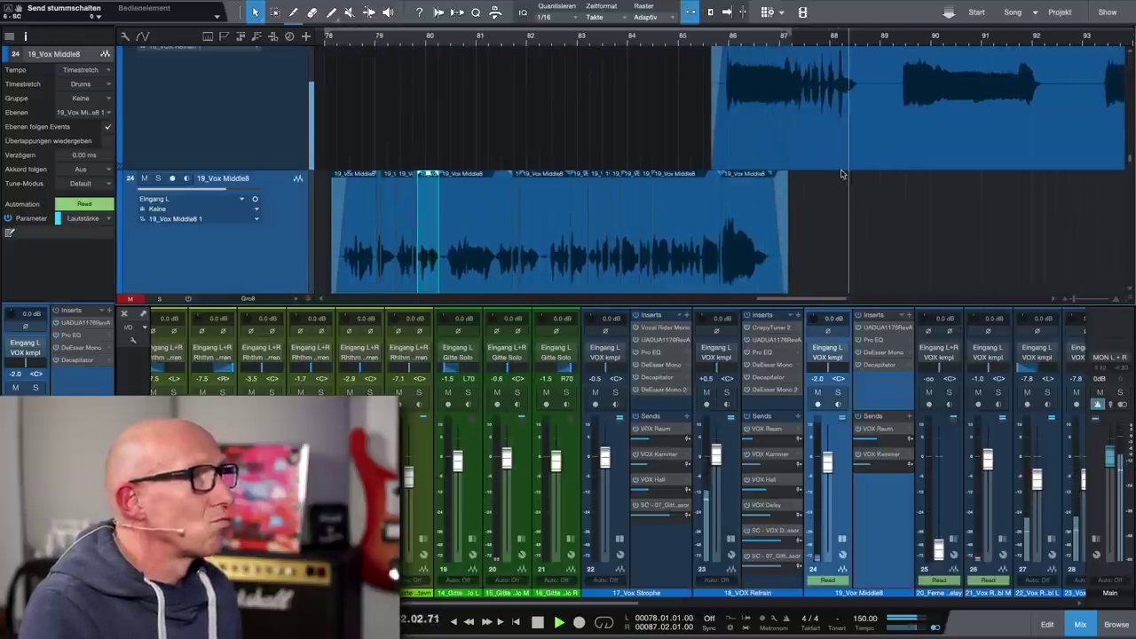
scroll(843, 173, "right", 5)
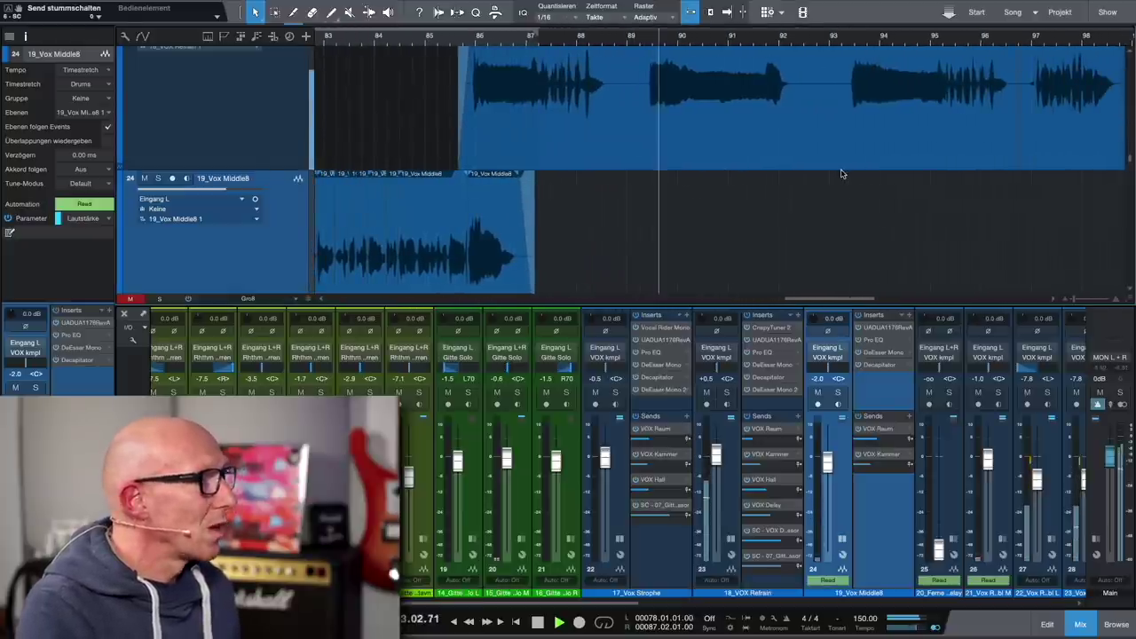
key("f")
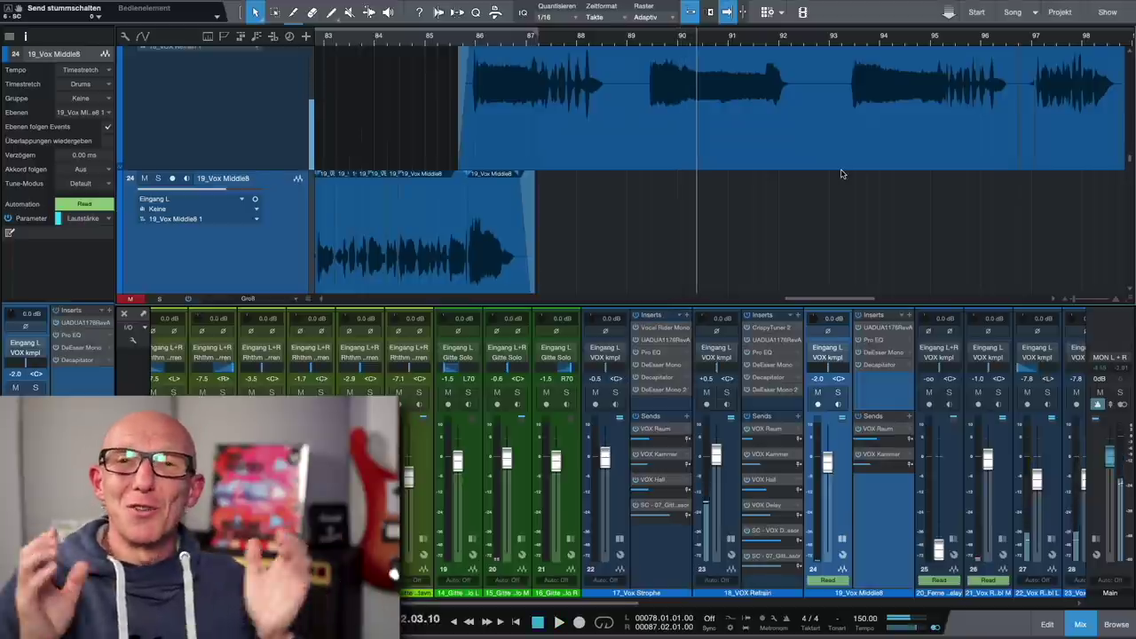